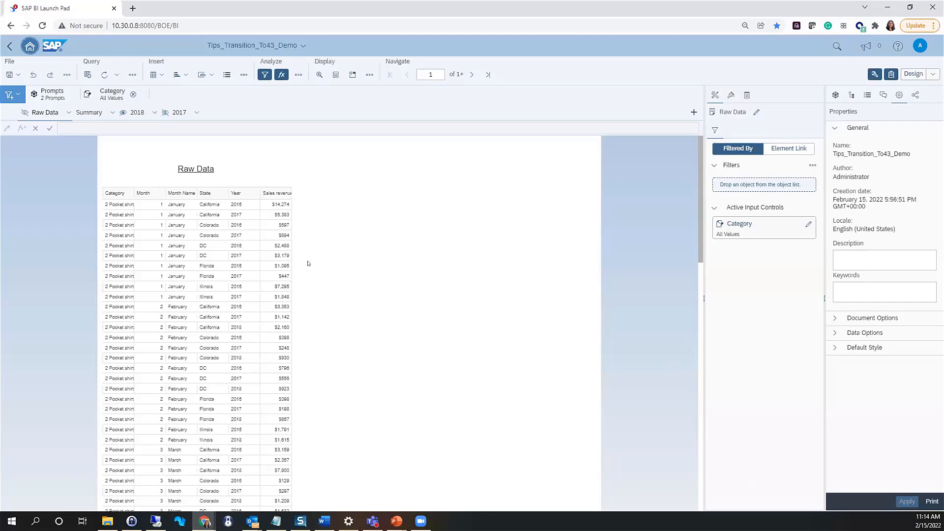
# - Return to the home page, look over its sections, and open a new Web Intelligence document without choosing a data source
pyautogui.click(32, 47)
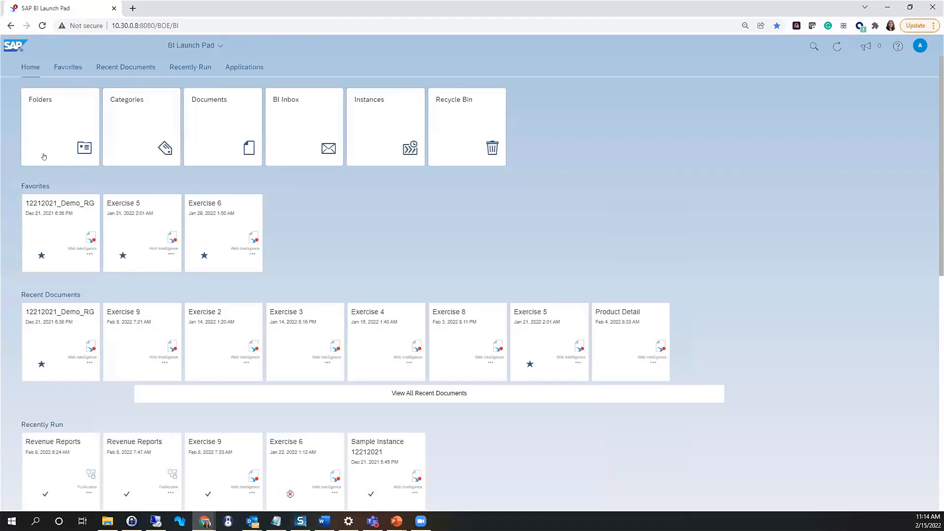
pyautogui.scroll(-7, 536, 460)
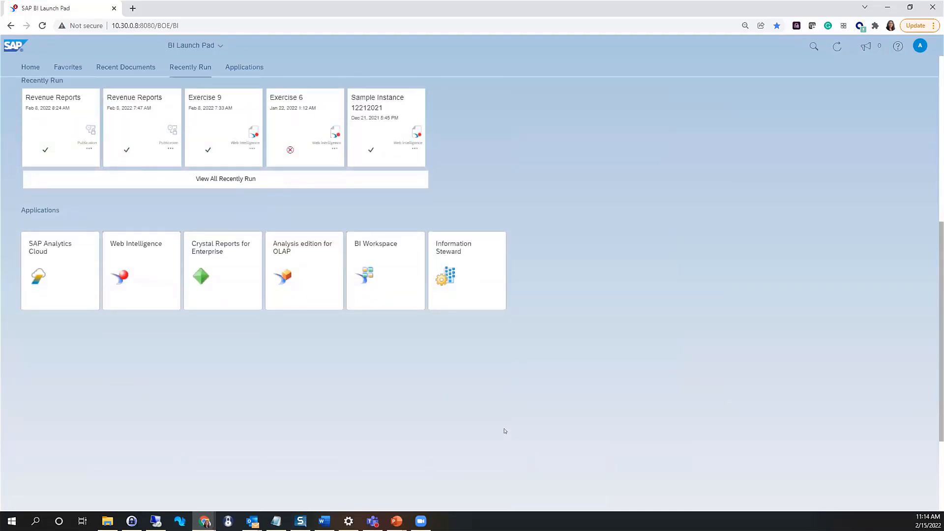
pyautogui.scroll(7, 467, 398)
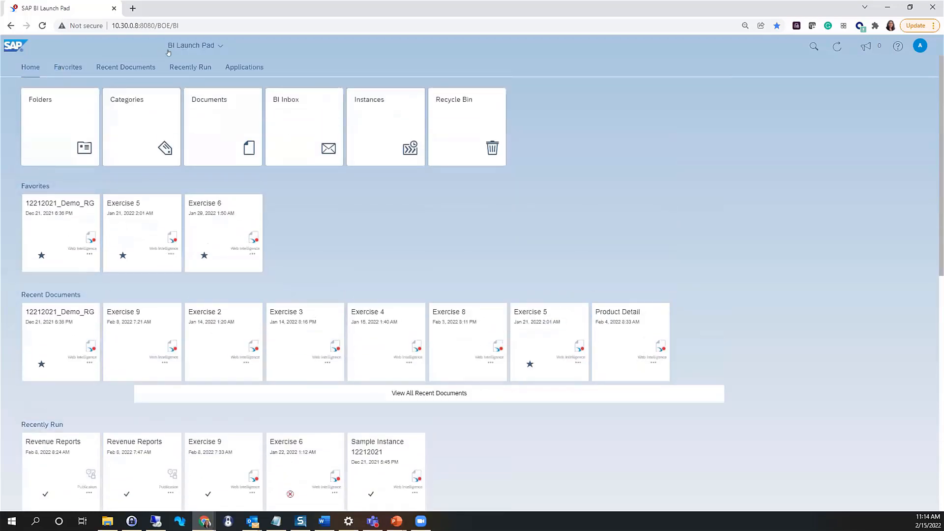
pyautogui.click(239, 68)
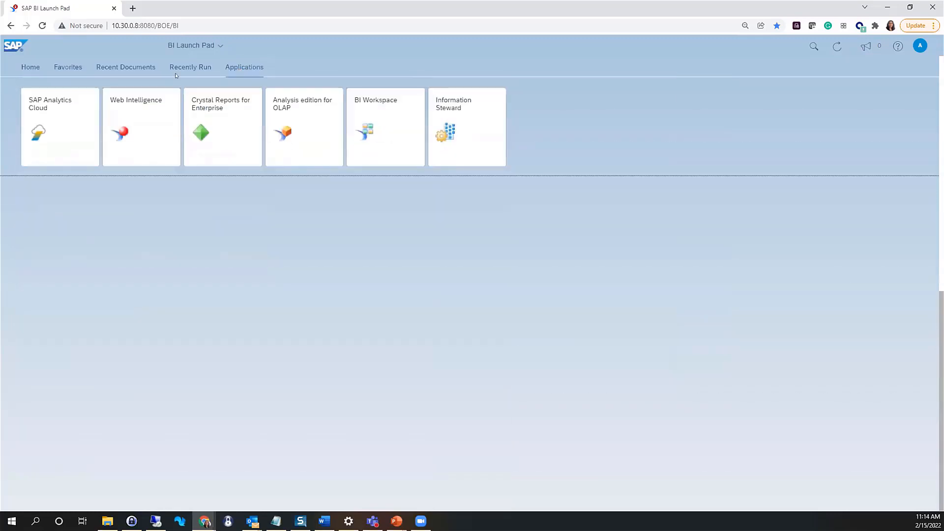
pyautogui.click(128, 129)
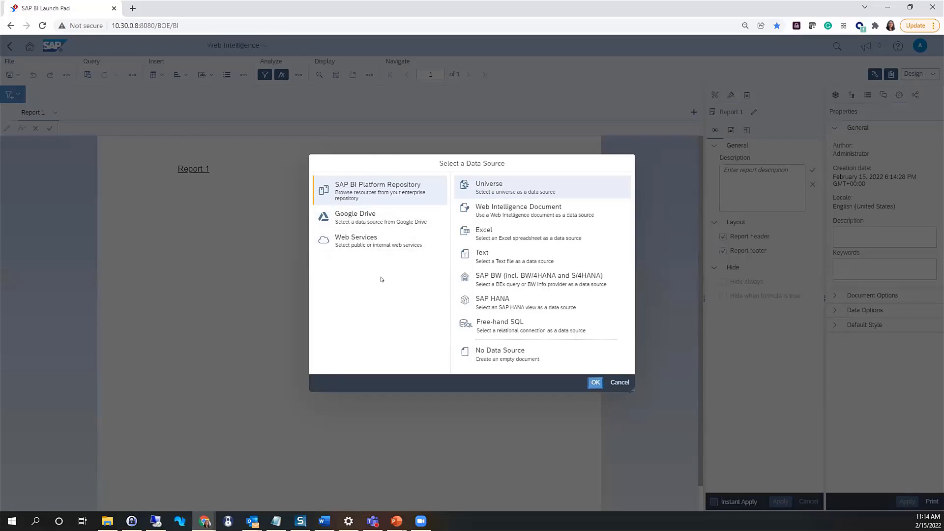
pyautogui.click(616, 381)
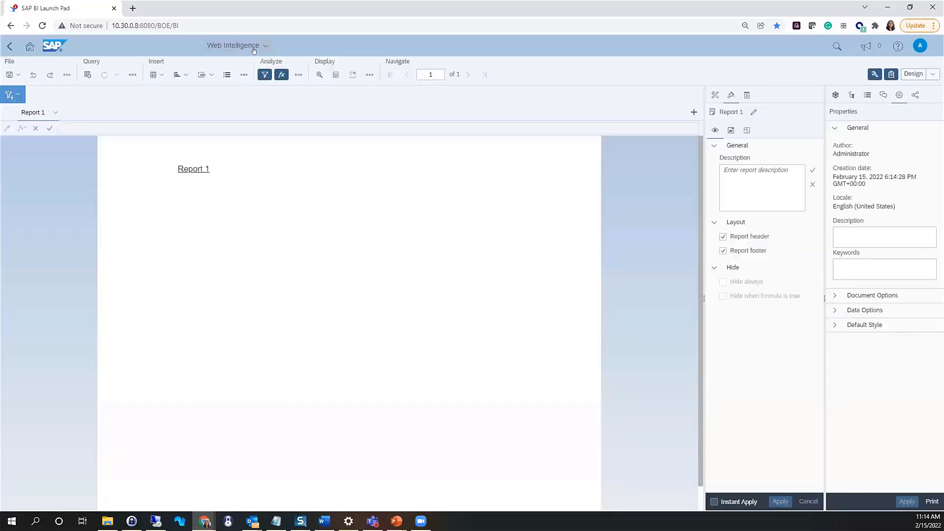
# - Switch back to the open Tips_Transition_To43_Demo document and show the list of currently open documents
pyautogui.click(254, 49)
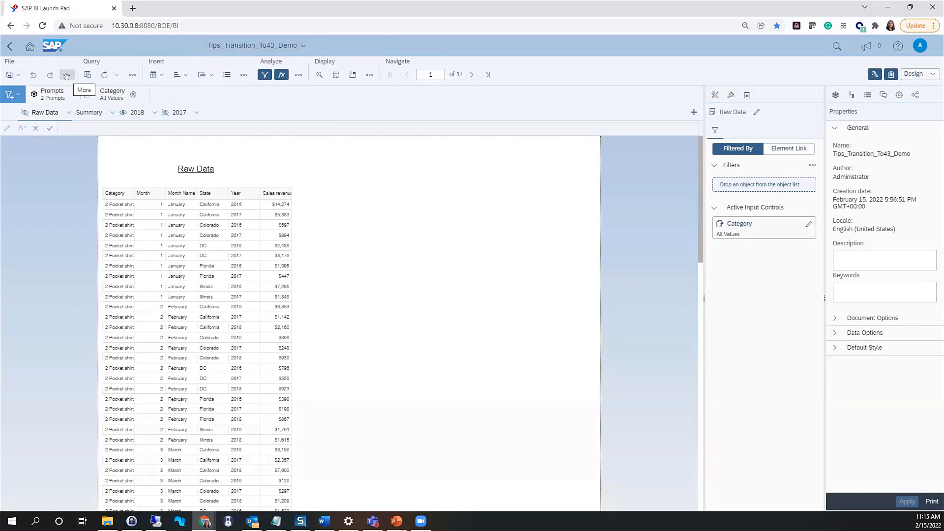
pyautogui.click(294, 51)
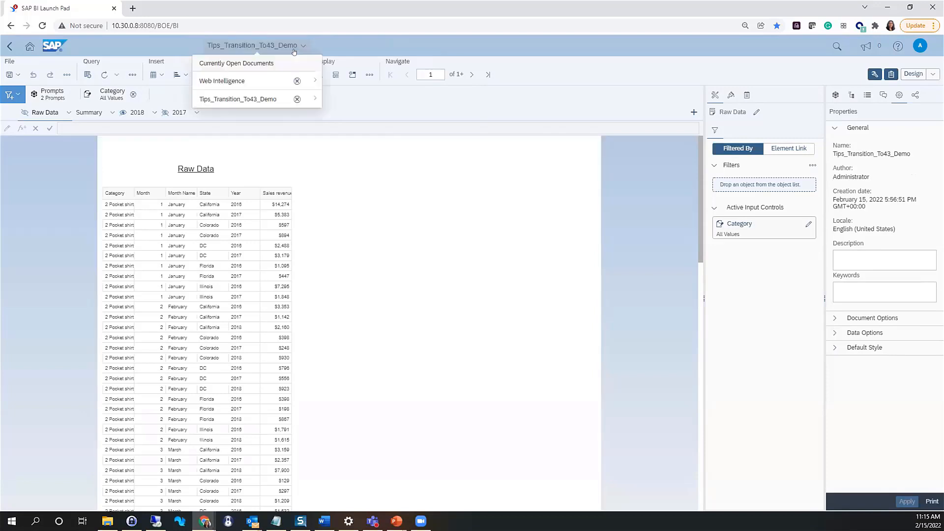
# - Examine the actions offered for the recent document 12212021_Demo_RG on the home page, and return to Tips_Transition_To43_Demo
pyautogui.click(32, 49)
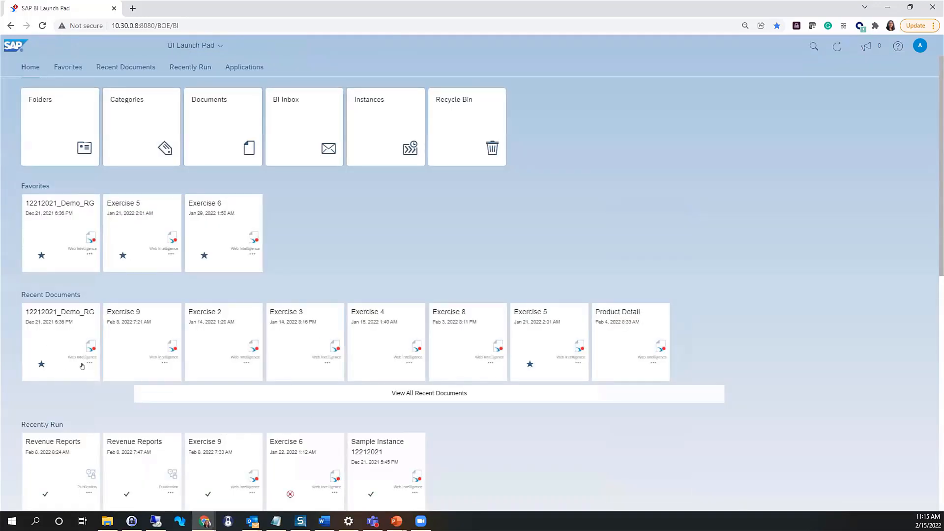
pyautogui.click(89, 364)
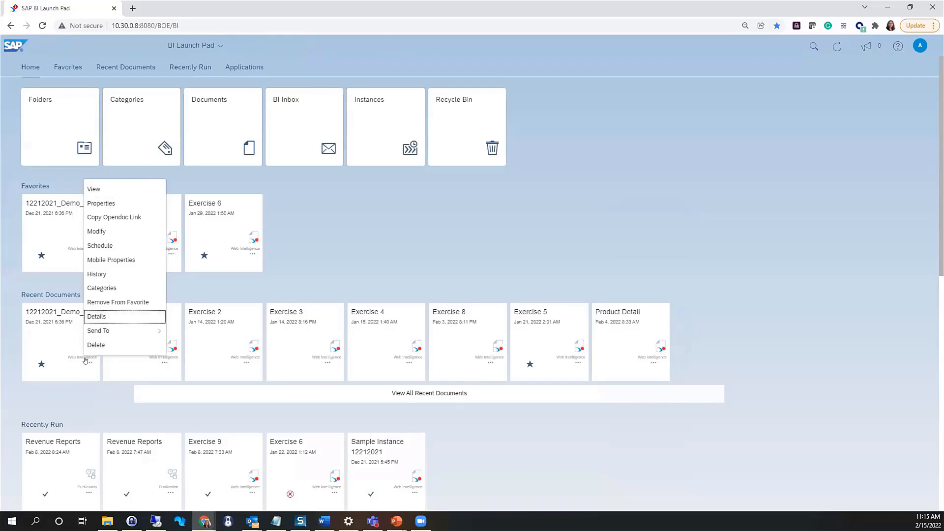
pyautogui.click(348, 218)
pyautogui.click(199, 48)
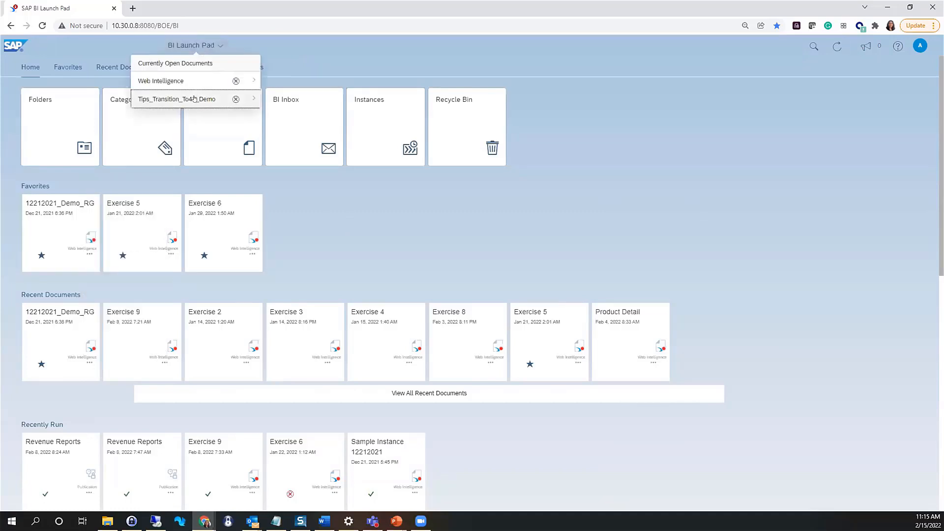
pyautogui.click(194, 99)
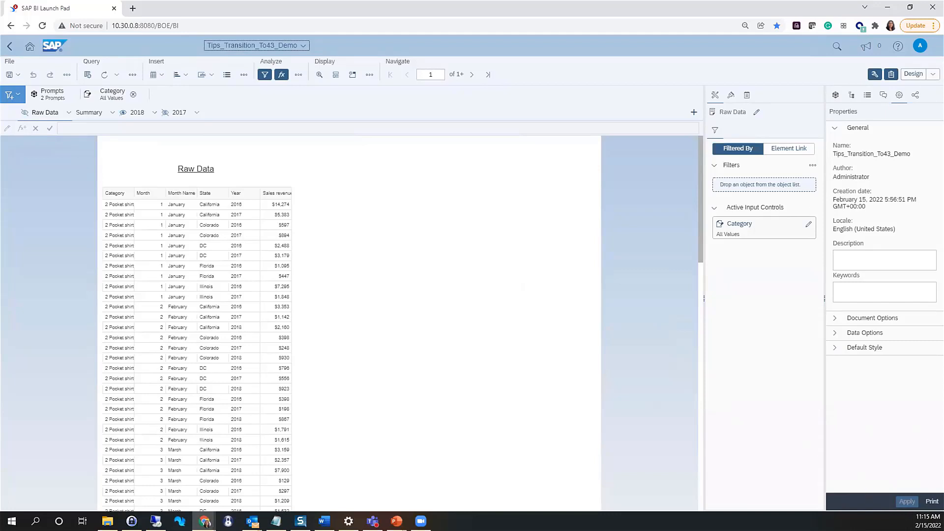
# - Show the document's data objects in a slightly wider main panel, expand State and Month, and check the list's view options
pyautogui.click(836, 95)
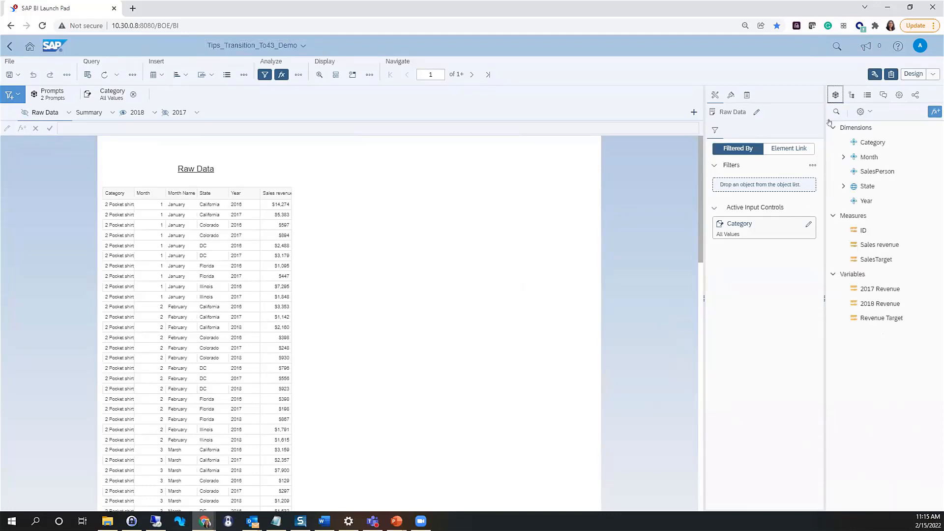
pyautogui.moveTo(825, 158); pyautogui.dragTo(802, 159)
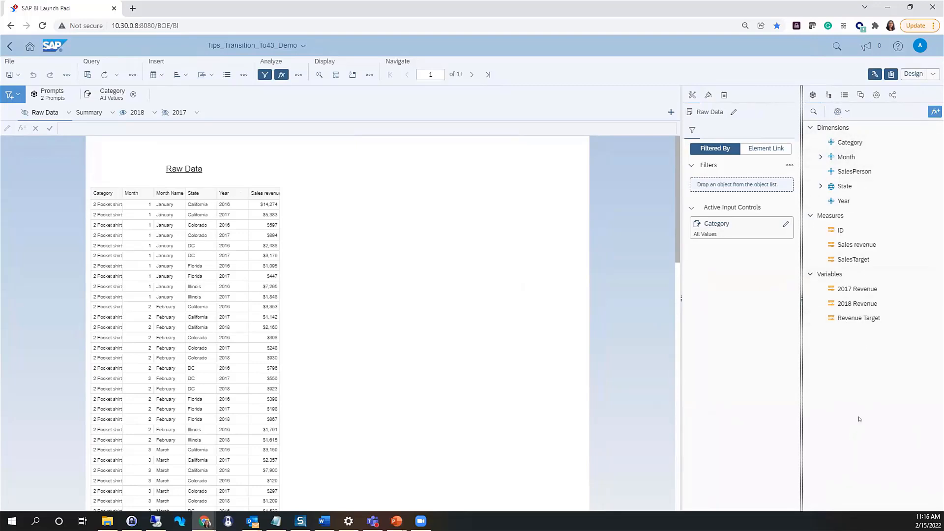
pyautogui.click(815, 186)
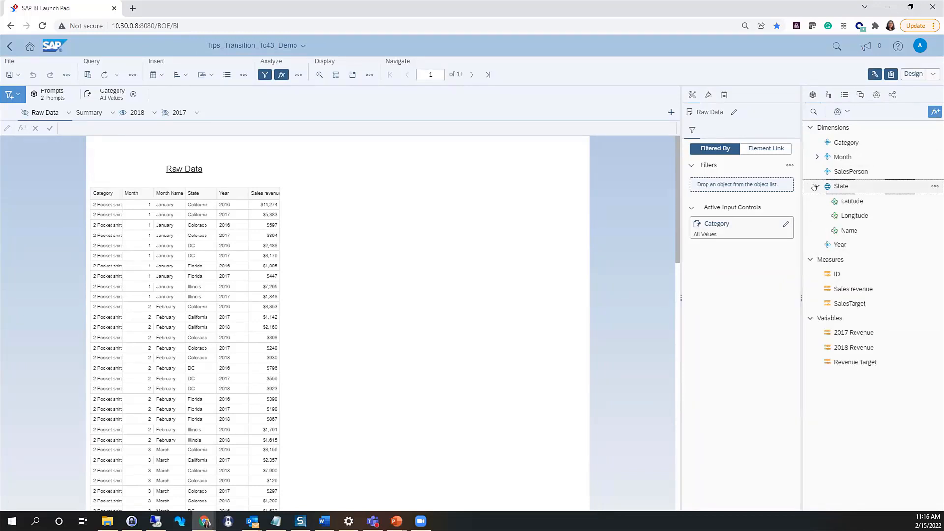
pyautogui.click(817, 157)
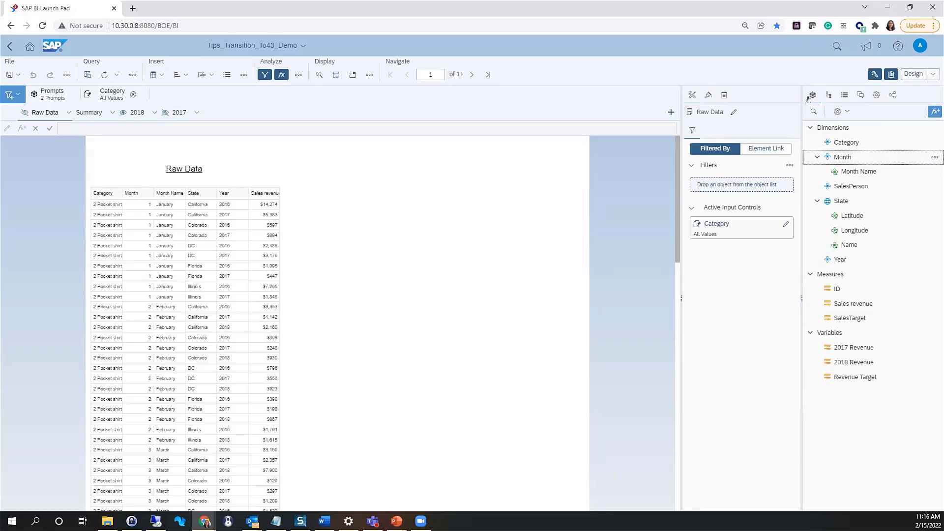
pyautogui.click(841, 112)
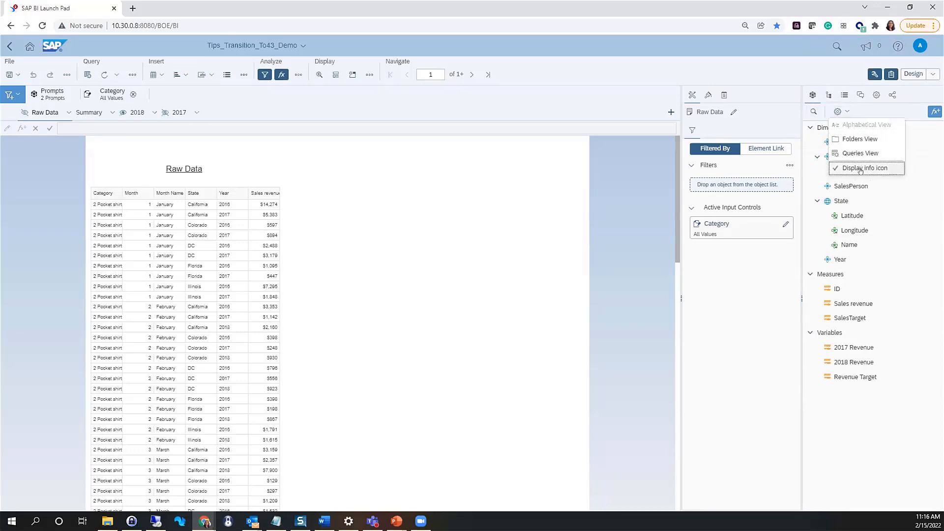
pyautogui.click(859, 108)
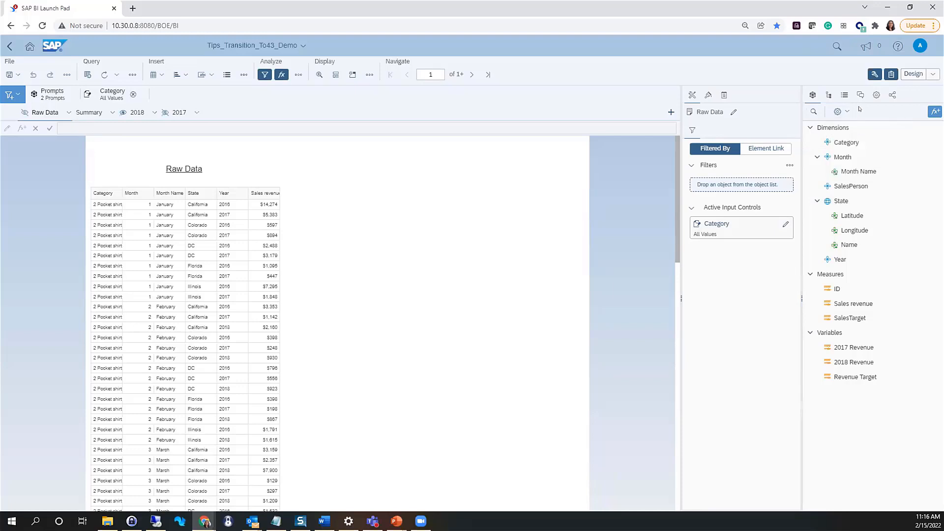
# - Review the Raw Data report's structure, navigation map and comments
pyautogui.click(829, 96)
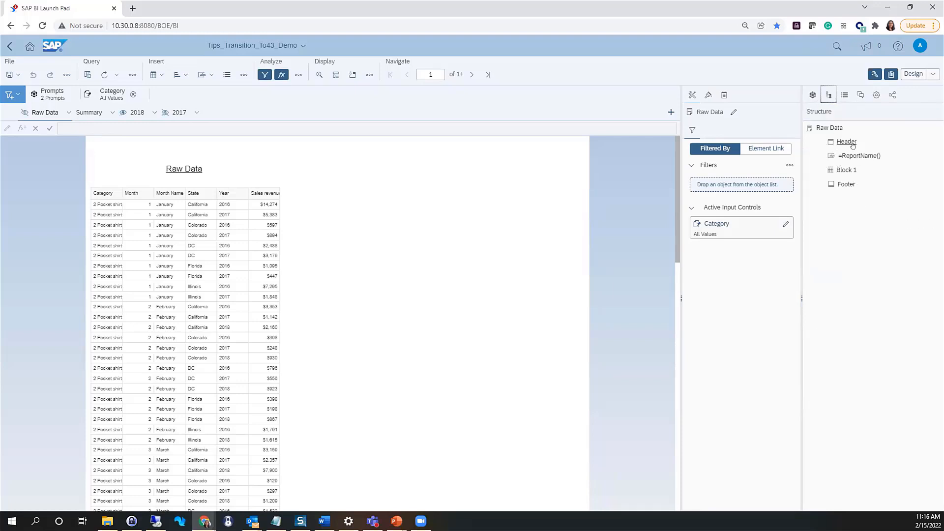
pyautogui.click(844, 97)
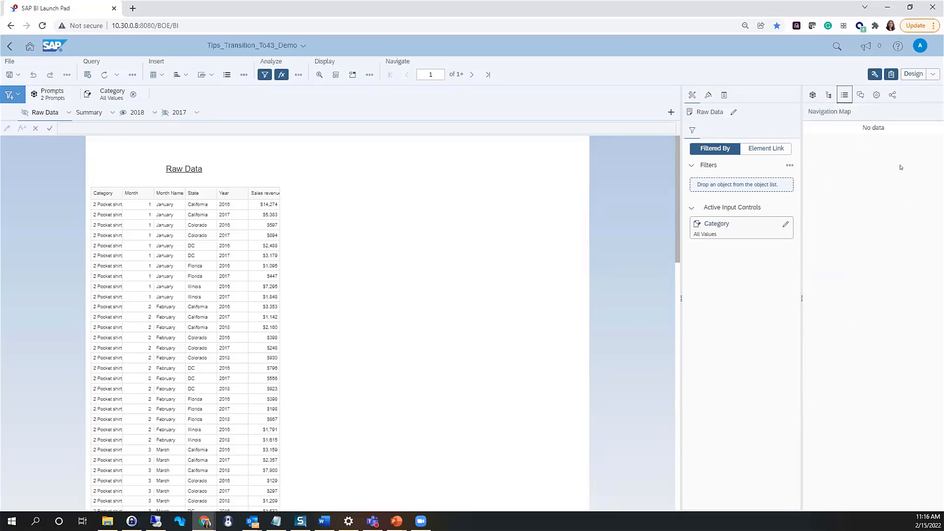
pyautogui.click(857, 97)
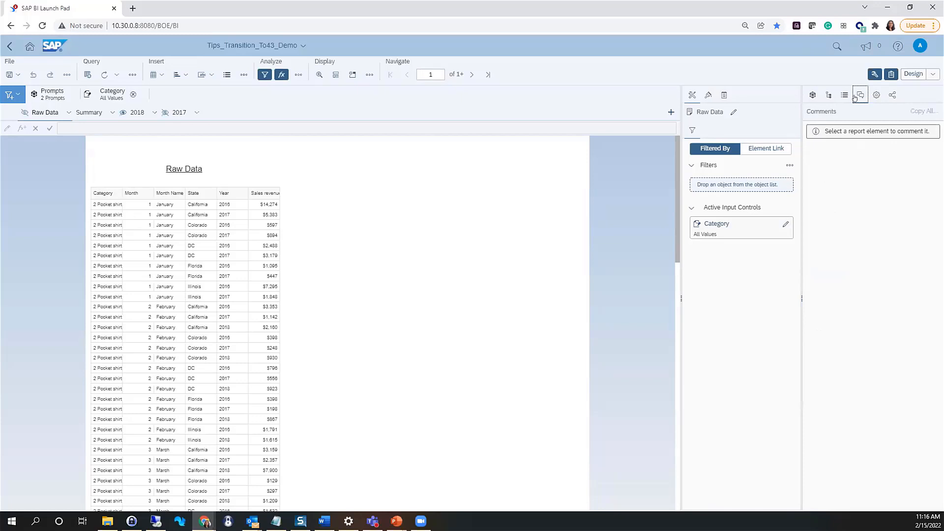
# - Review the document properties, including Document Options, Data Options and Default Style, and check the shared elements
pyautogui.click(874, 96)
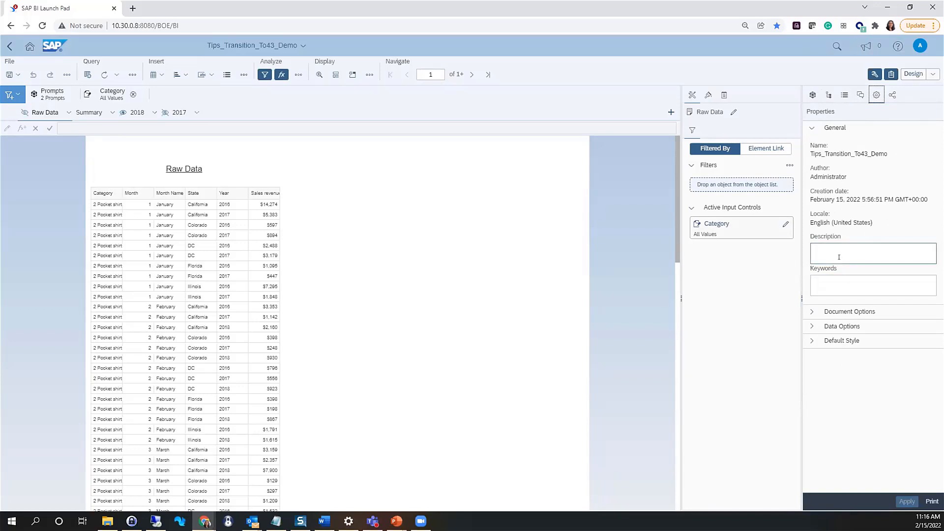
pyautogui.click(807, 310)
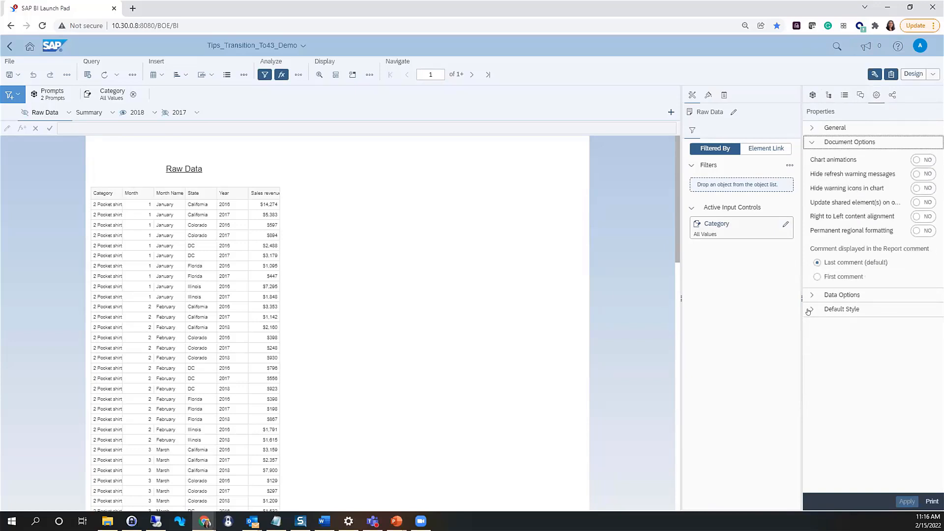
pyautogui.click(811, 295)
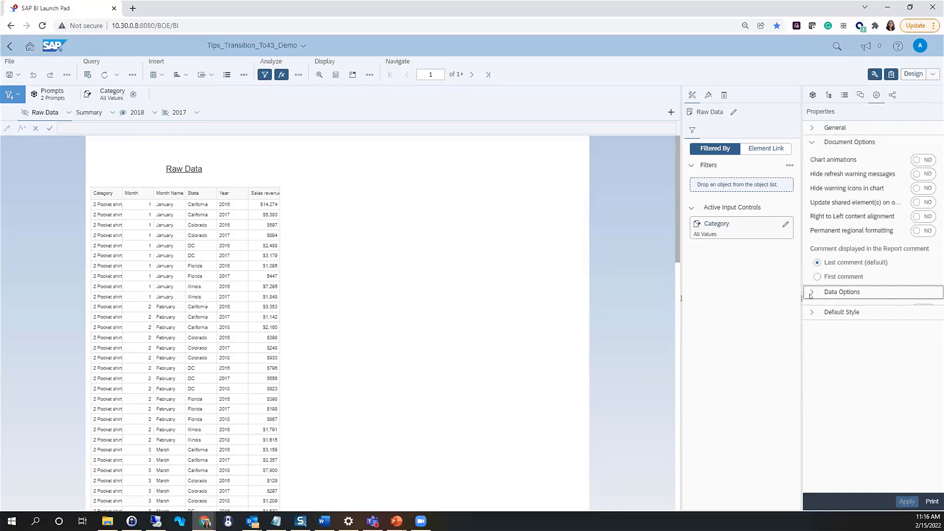
pyautogui.click(820, 280)
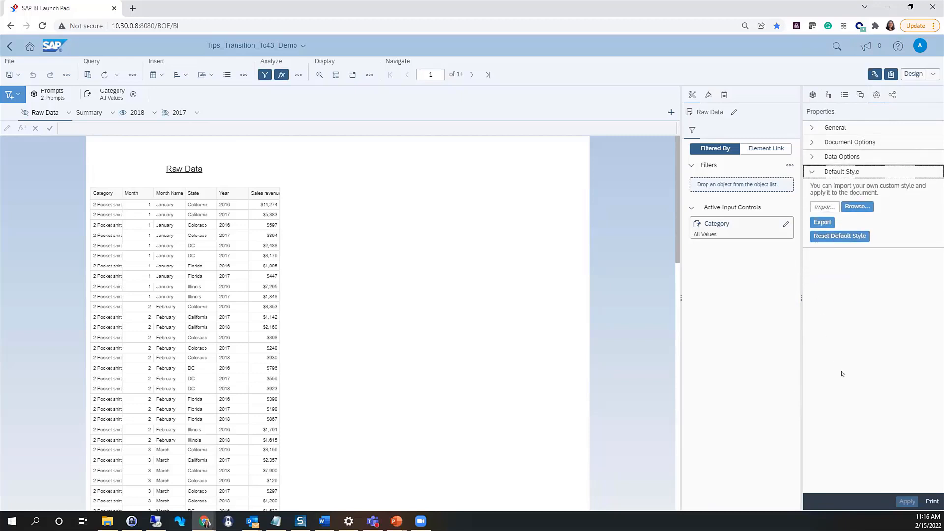
pyautogui.click(892, 95)
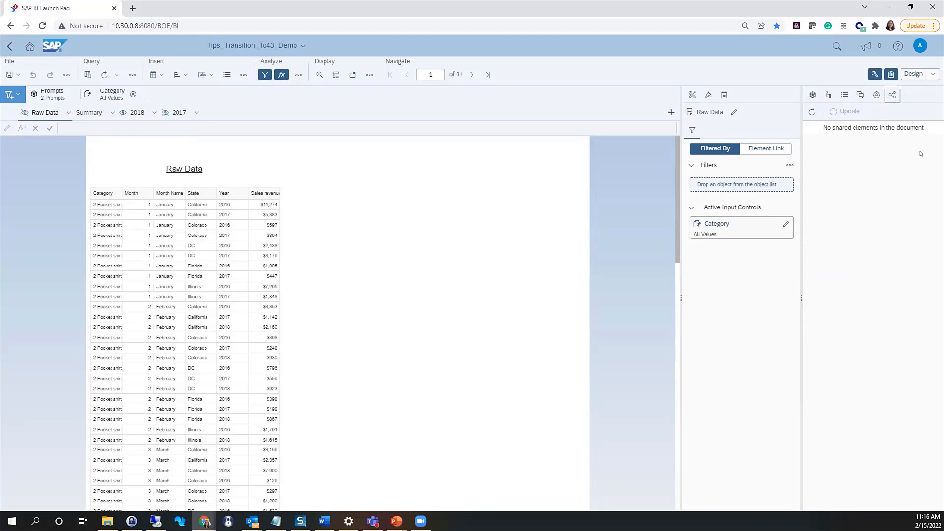
# - Hide the main panel, widen the panel holding the report's filters and input controls, and show the main panel again
pyautogui.click(889, 75)
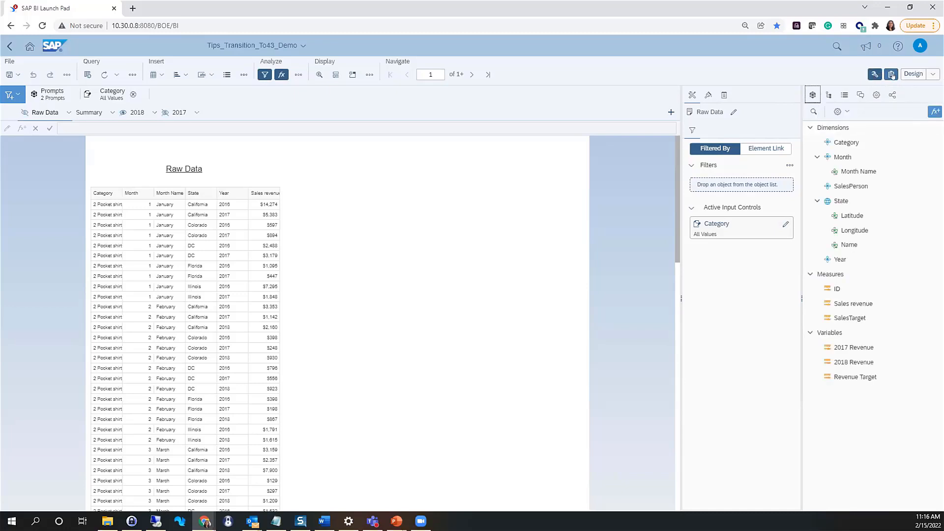
pyautogui.click(892, 74)
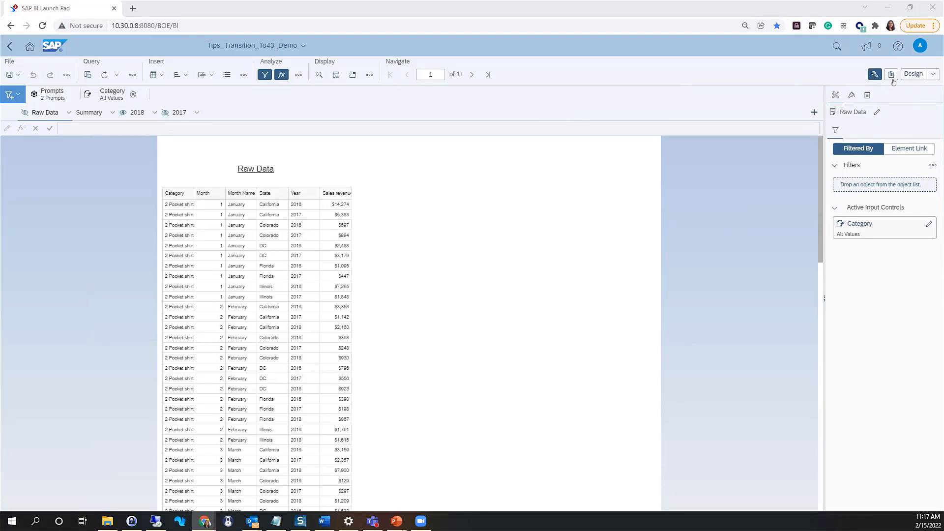
pyautogui.moveTo(824, 298); pyautogui.dragTo(677, 291)
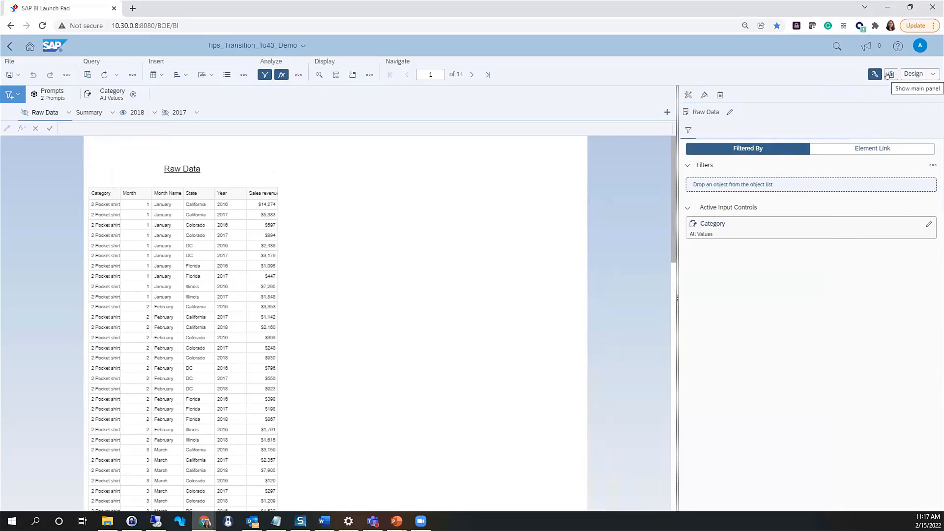
pyautogui.click(888, 74)
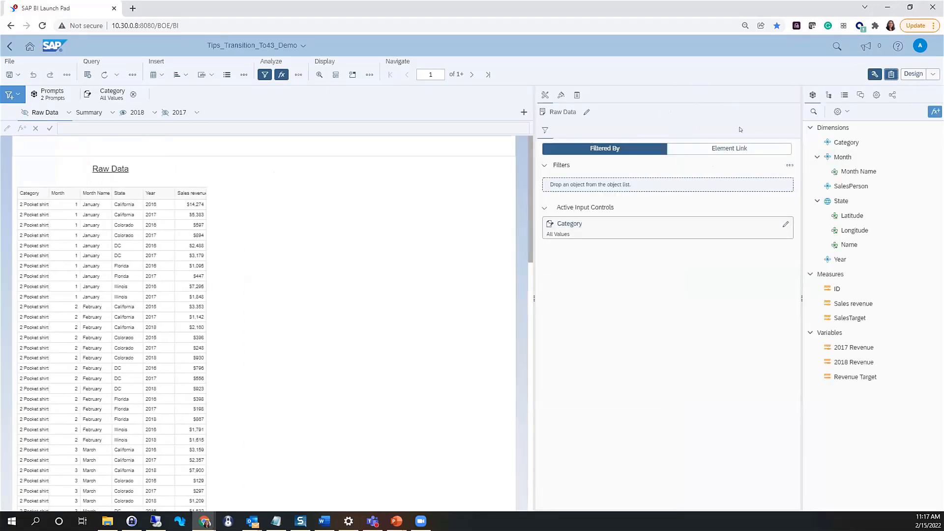
# - Examine the Raw Data report's format settings and the Format Table options available for its table
pyautogui.click(543, 95)
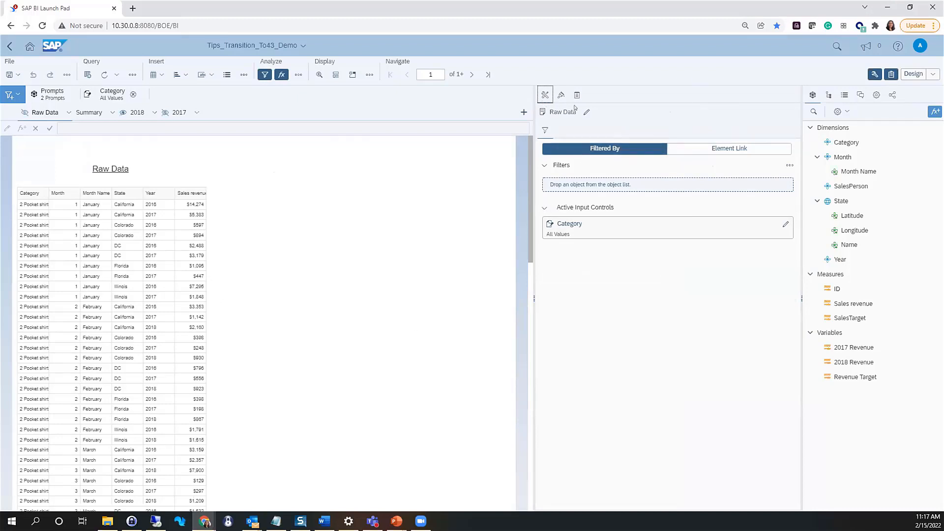
pyautogui.click(559, 95)
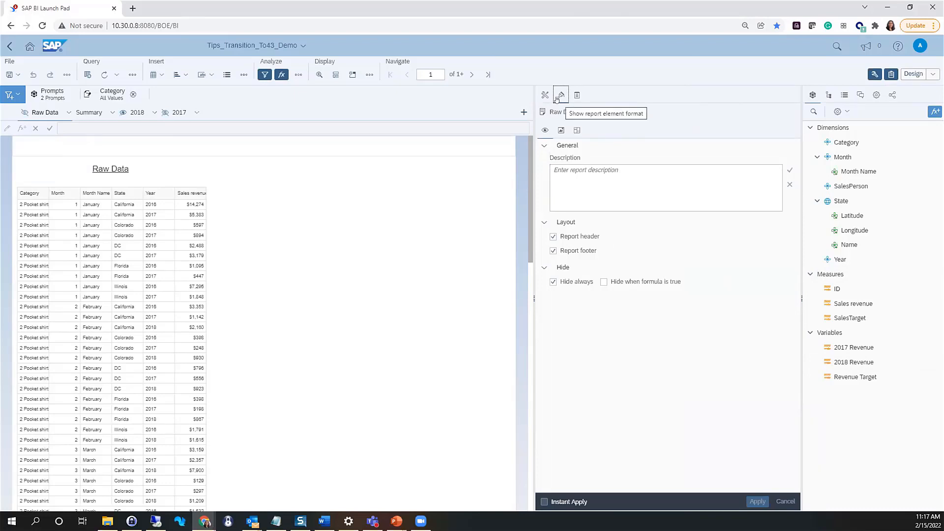
pyautogui.rightClick(169, 272)
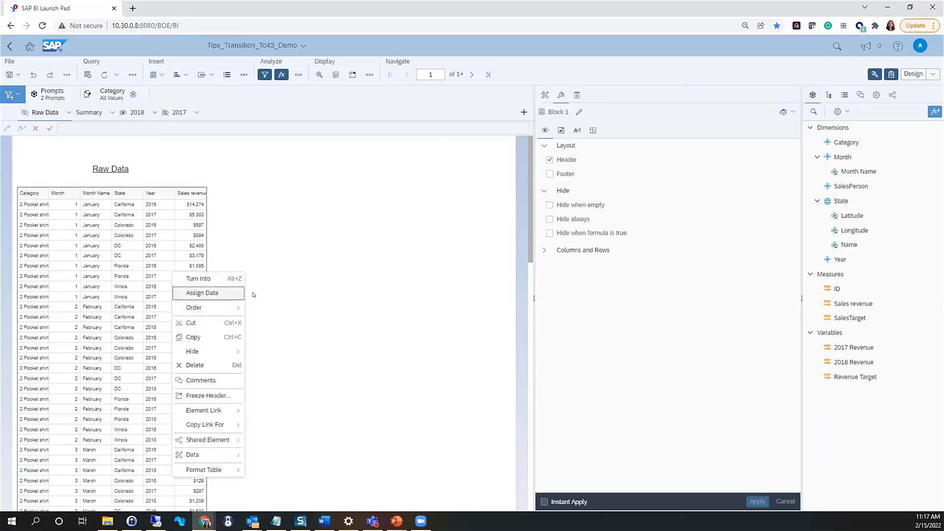
pyautogui.moveTo(216, 470)
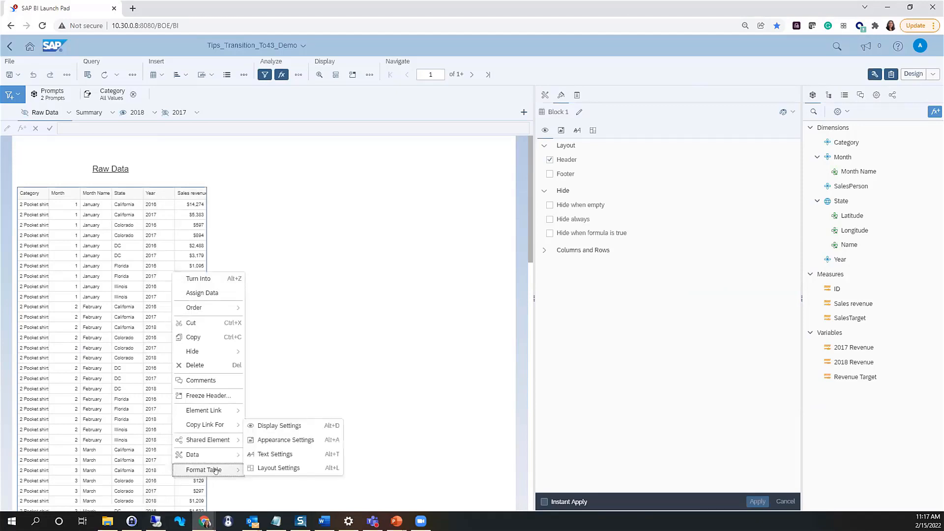
pyautogui.click(348, 365)
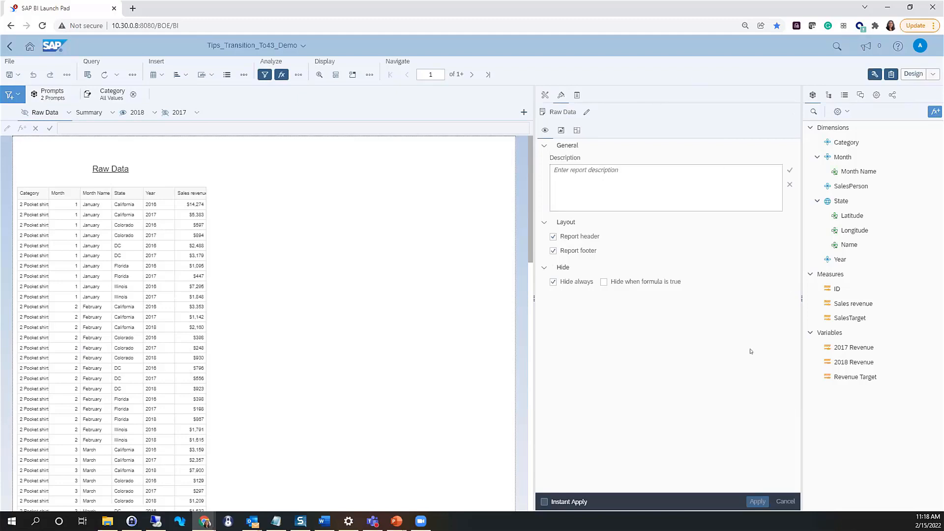
# - Review the object properties of the Category and Year dimensions, including their name, qualification, data type and description
pyautogui.click(577, 95)
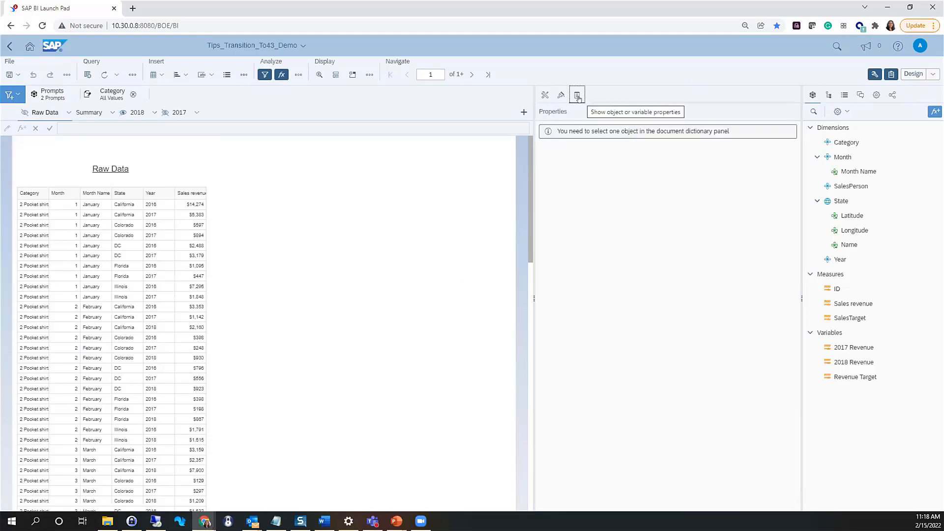
pyautogui.click(858, 143)
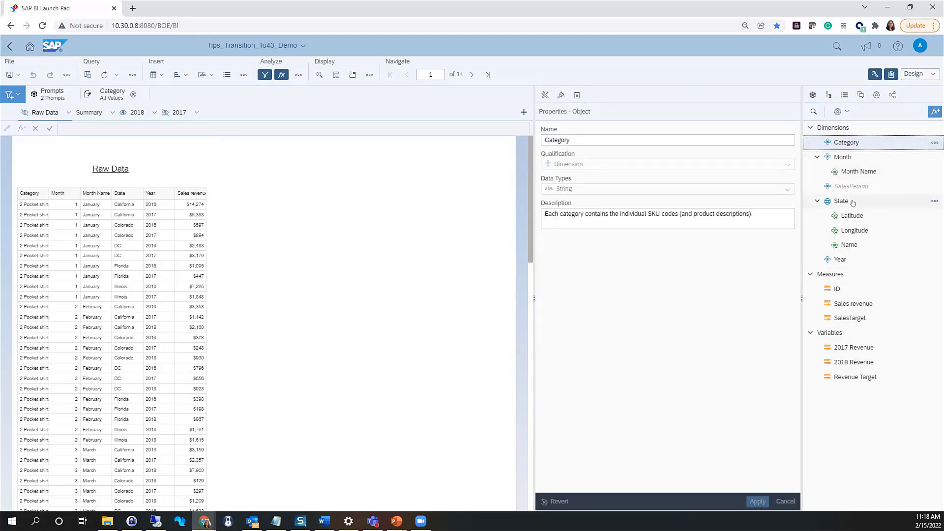
pyautogui.click(633, 137)
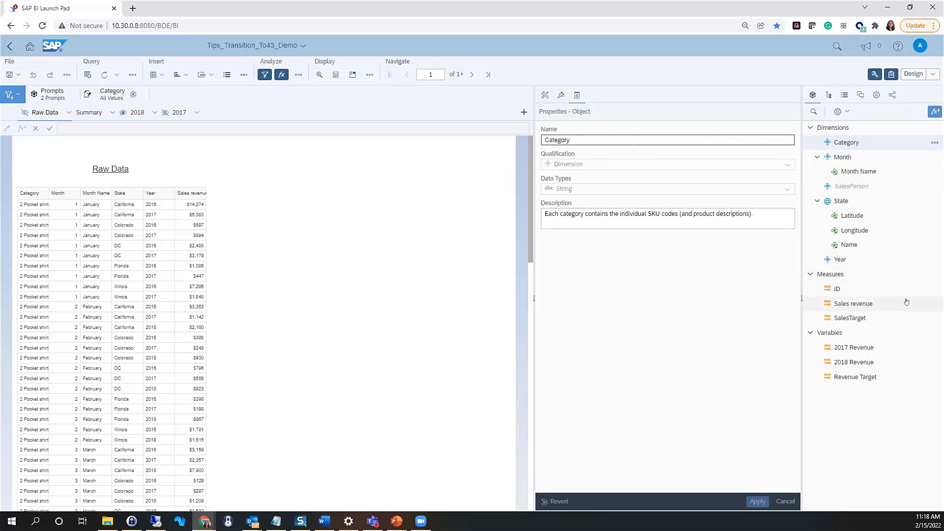
pyautogui.click(840, 261)
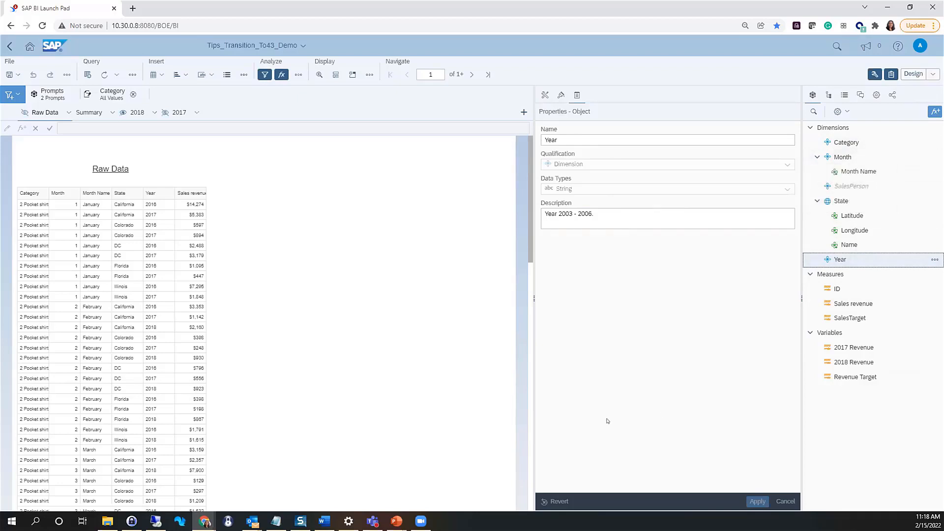
pyautogui.click(666, 208)
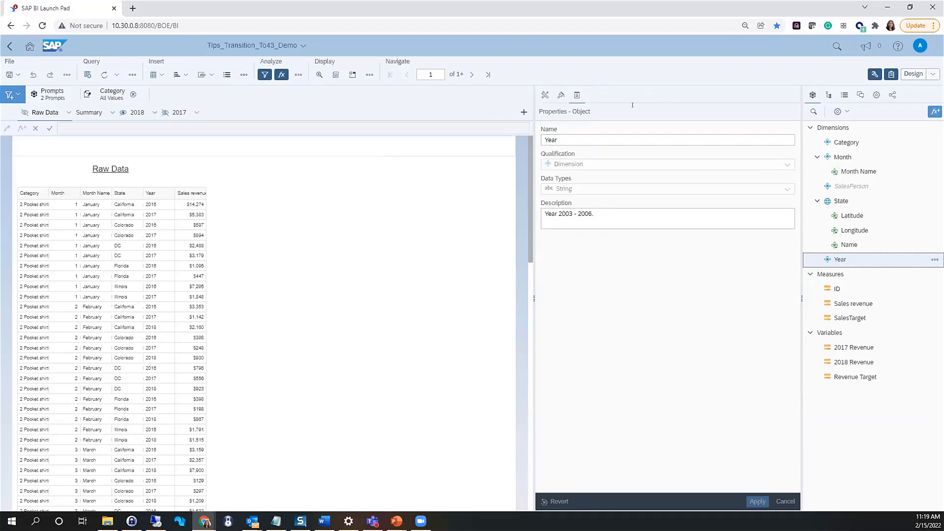
# - Examine the Raw Data table's build settings, including its filters, name, data assignment and the Category column's options
pyautogui.click(545, 98)
pyautogui.click(153, 256)
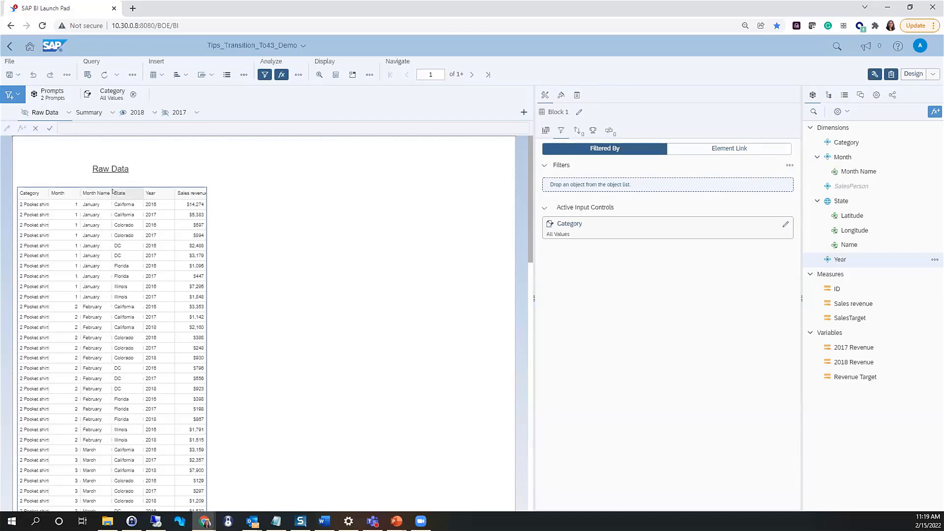
pyautogui.click(579, 112)
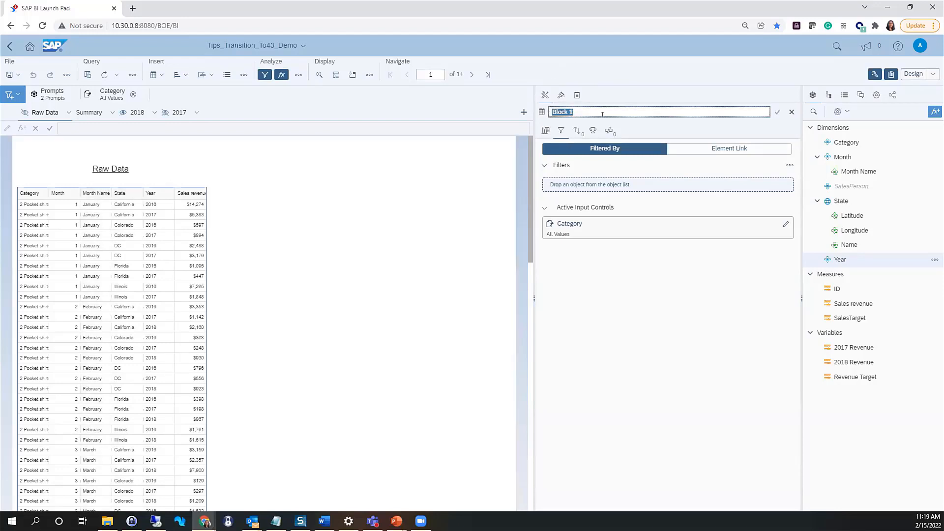
pyautogui.click(578, 107)
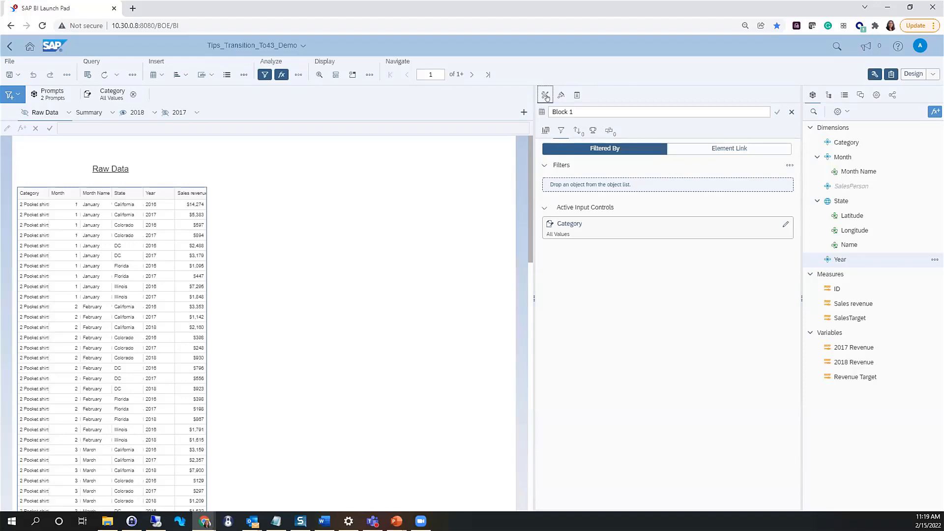
pyautogui.click(545, 130)
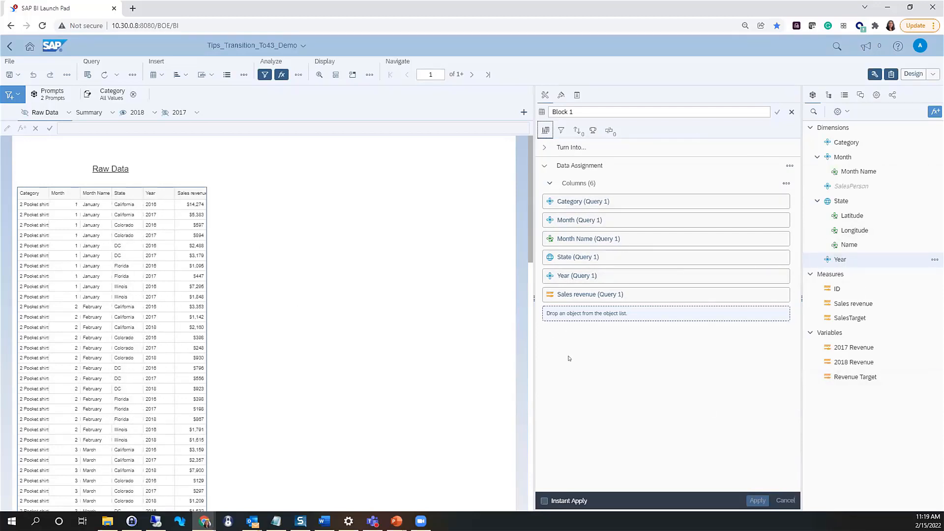
pyautogui.click(766, 202)
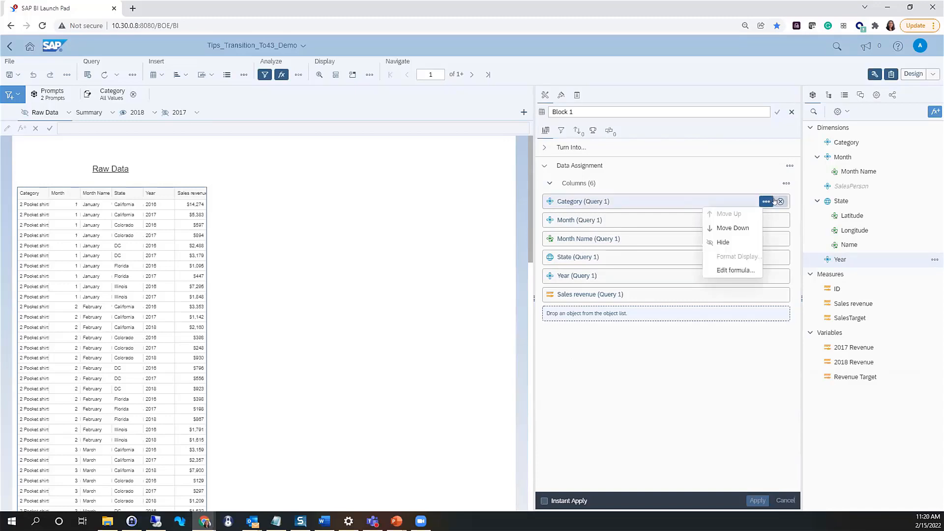
pyautogui.click(730, 183)
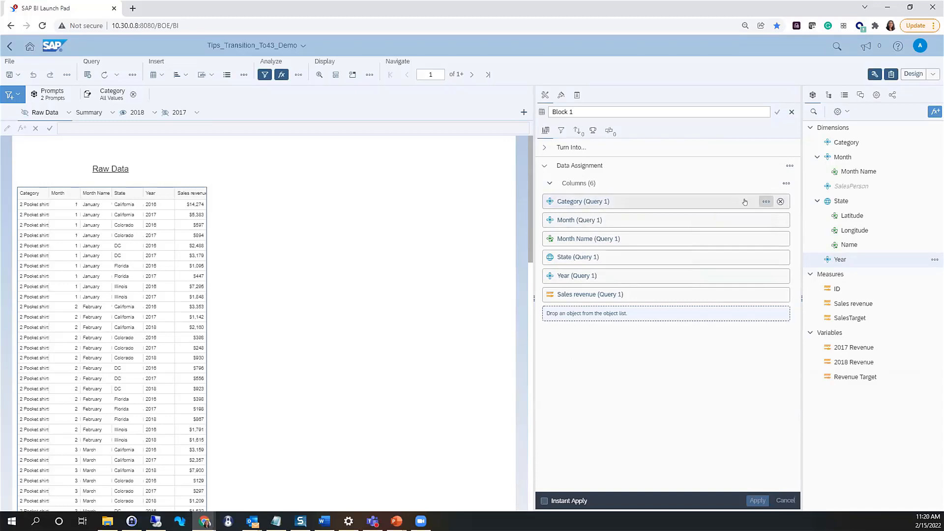
# - Replace the Category column in the table's data assignment with the Revenue Target variable and turn on Instant Apply
pyautogui.click(858, 377)
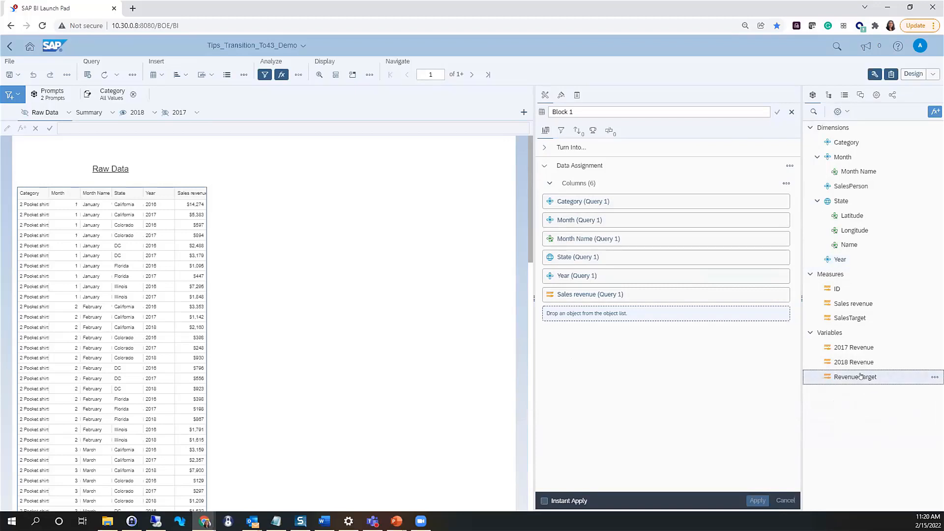
pyautogui.moveTo(859, 377); pyautogui.dragTo(589, 289)
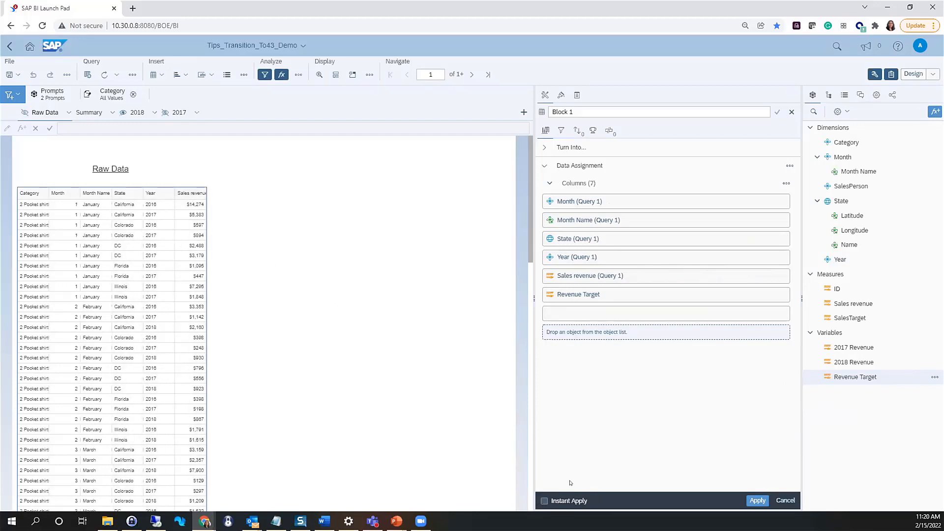
pyautogui.click(543, 500)
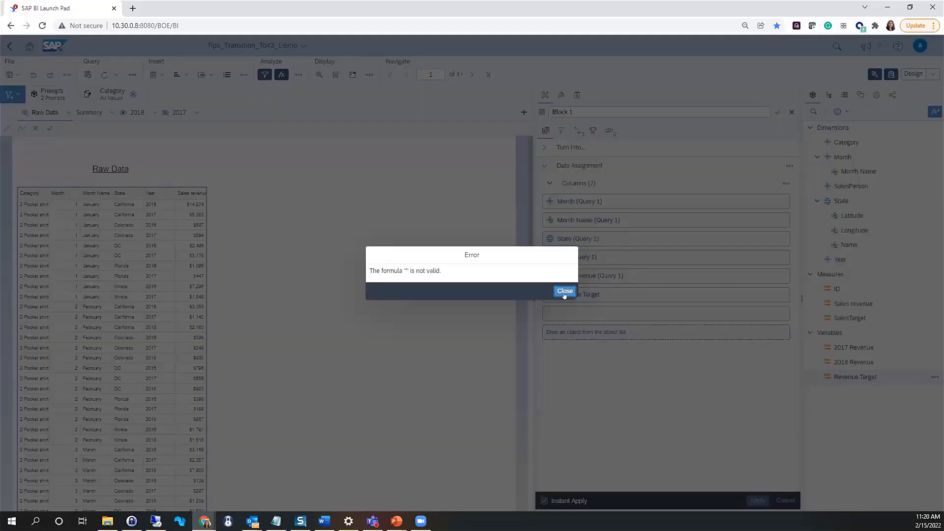
pyautogui.click(564, 291)
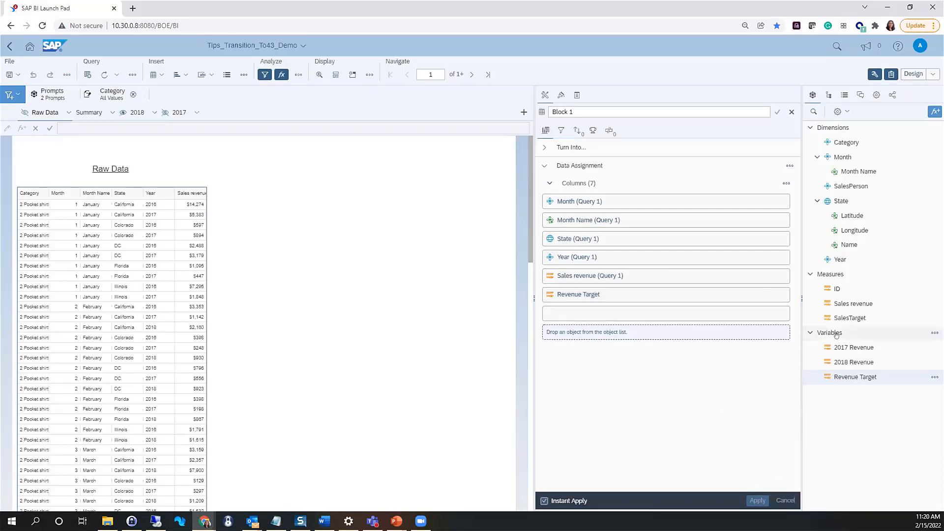
# - Delete the empty column from the table's data assignment and add the 2017 Revenue variable as the last column
pyautogui.click(601, 317)
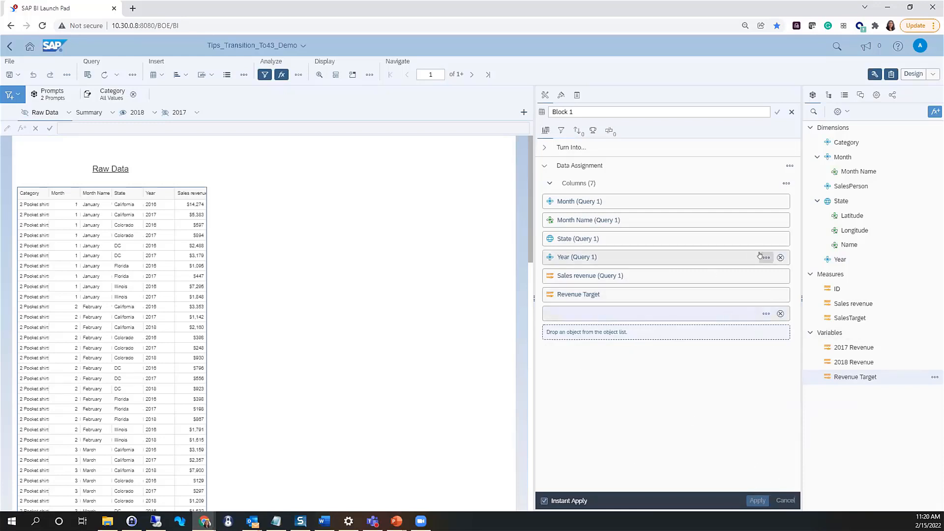
pyautogui.click(780, 313)
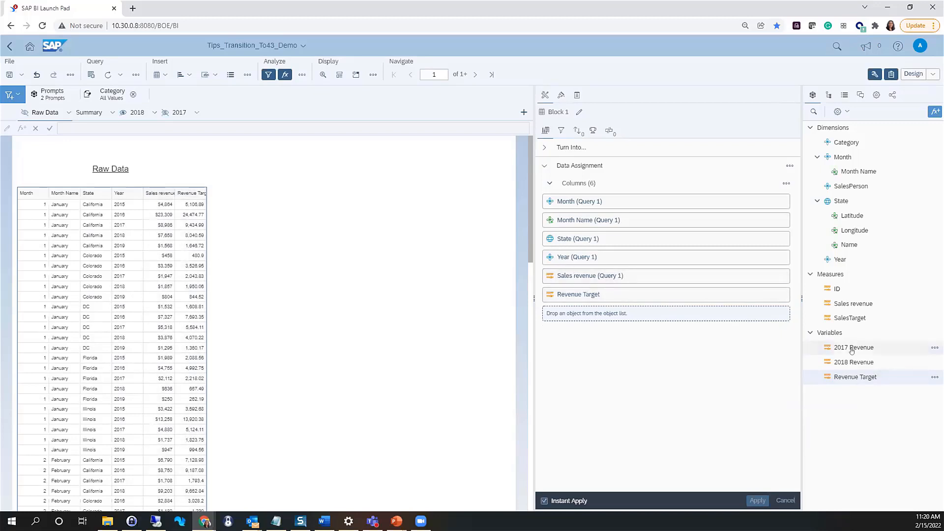
pyautogui.moveTo(852, 350); pyautogui.dragTo(555, 311)
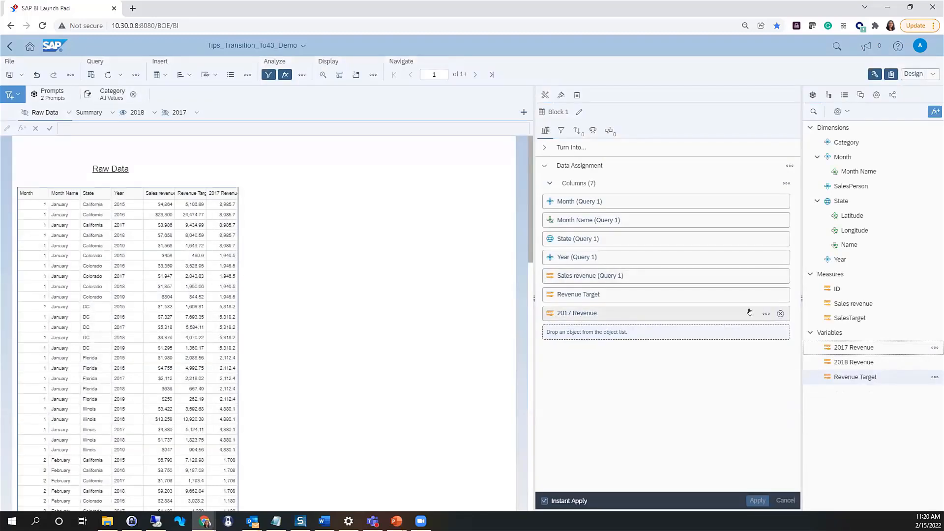
# - Check the column options for 2017 Revenue and Revenue Target, and hide the Month column in the table
pyautogui.click(766, 314)
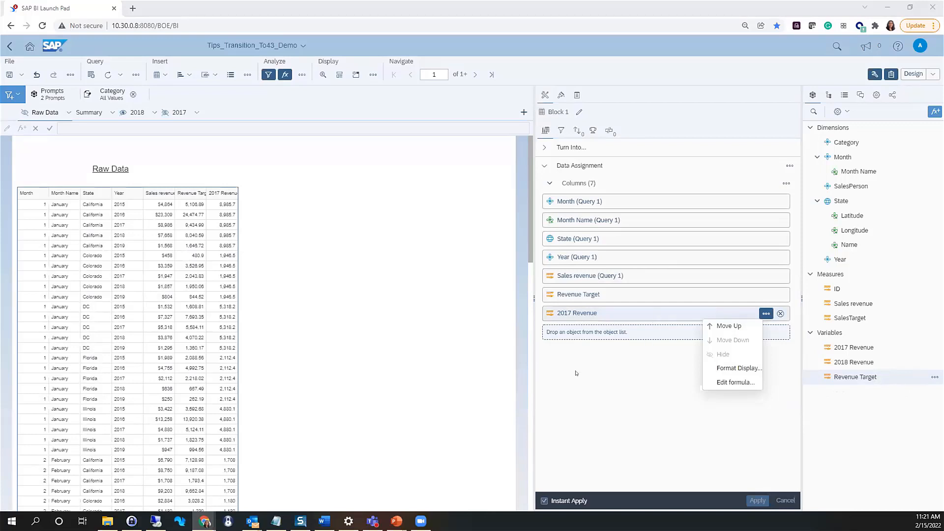
pyautogui.click(765, 295)
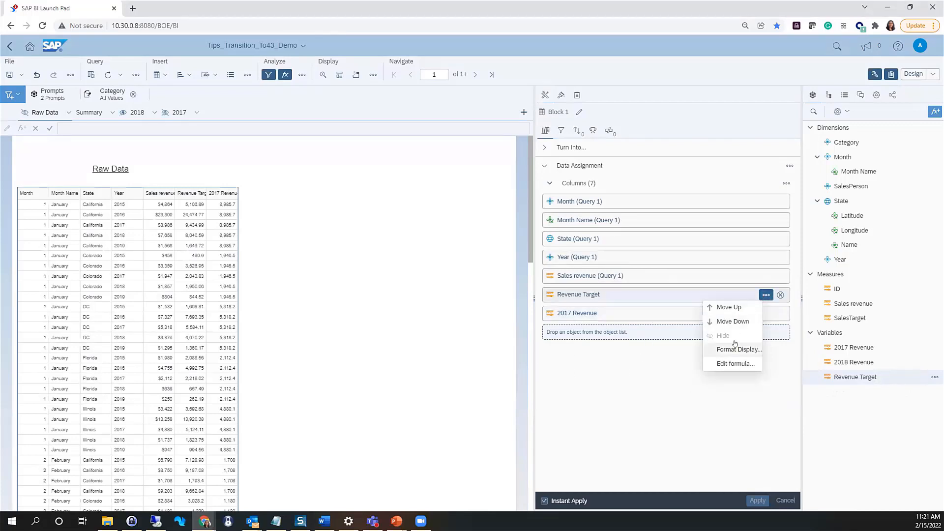
pyautogui.click(640, 390)
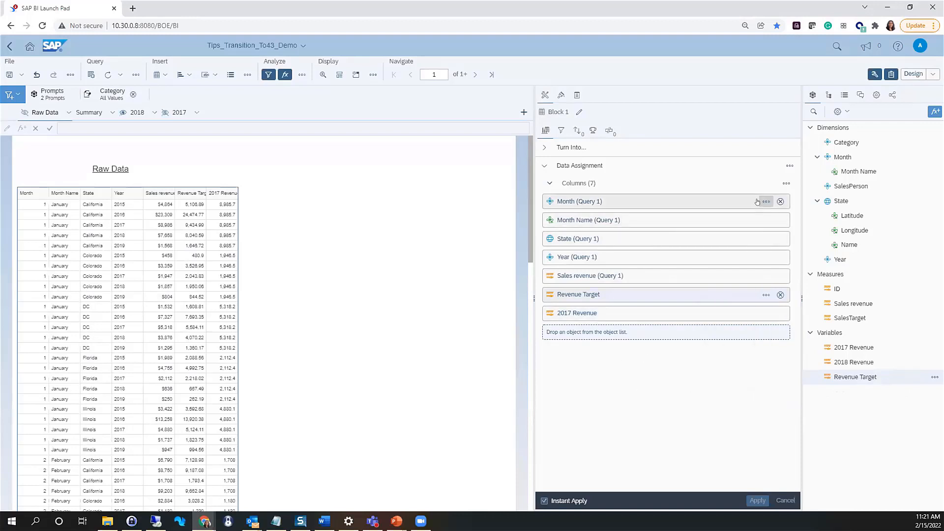
pyautogui.click(765, 202)
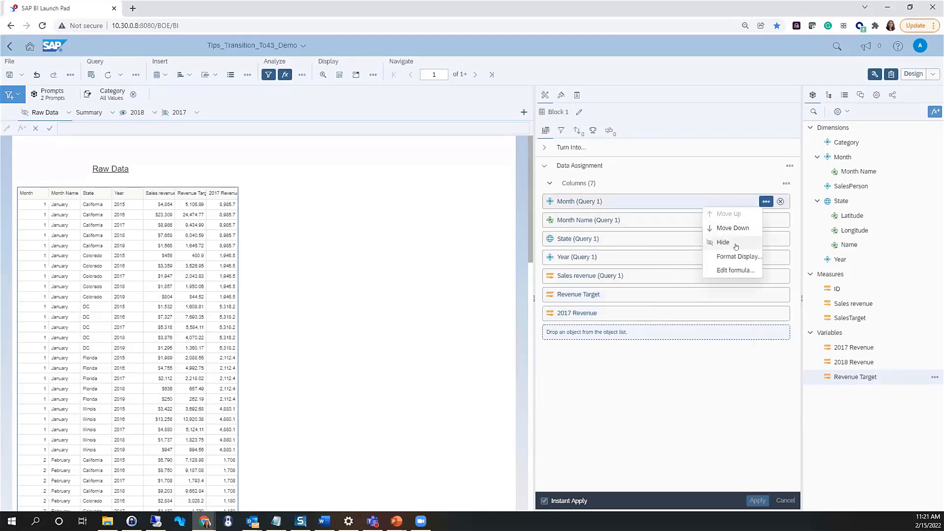
pyautogui.click(736, 246)
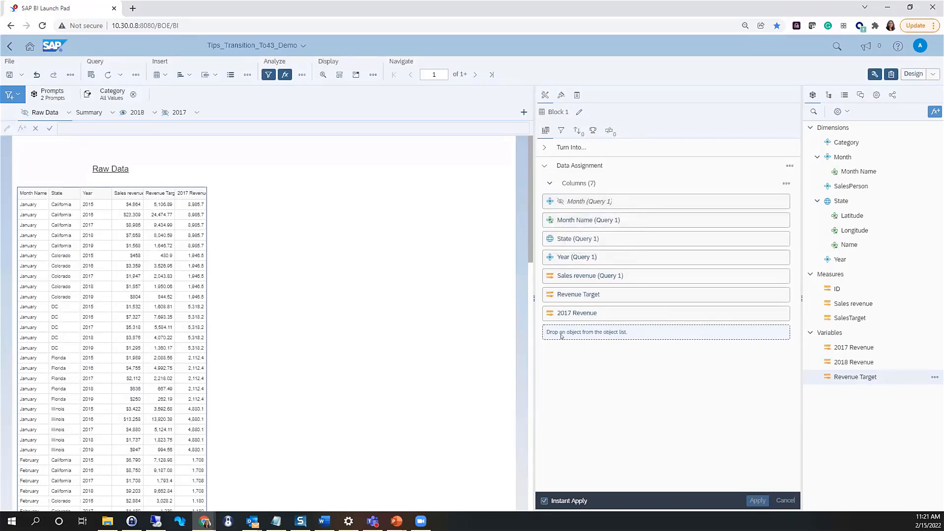
pyautogui.click(765, 201)
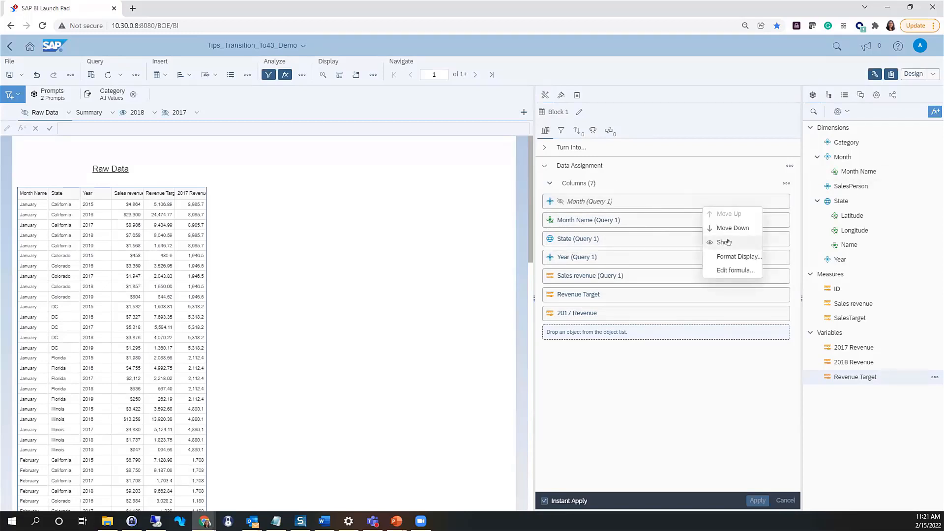
# - Show the Turn Into options in place of the data assignment, narrow the build panel and review the available table types
pyautogui.click(544, 165)
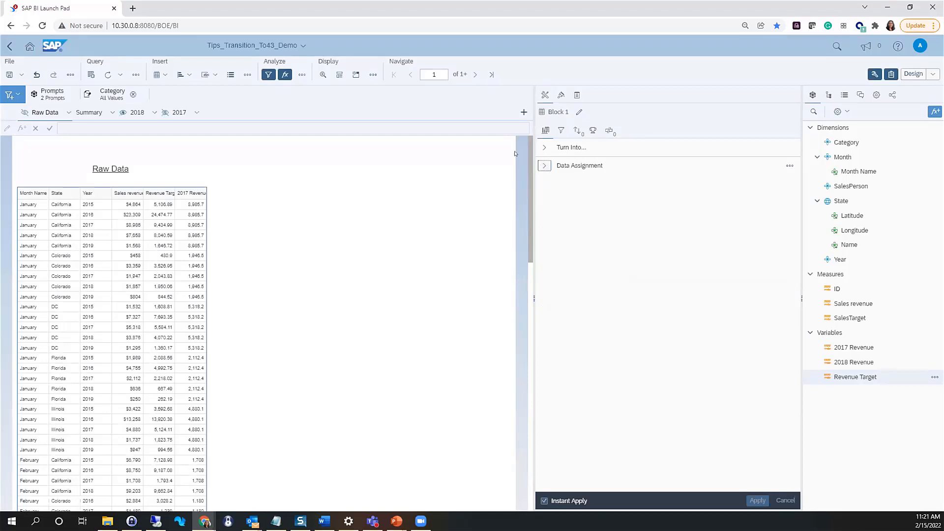
pyautogui.click(545, 147)
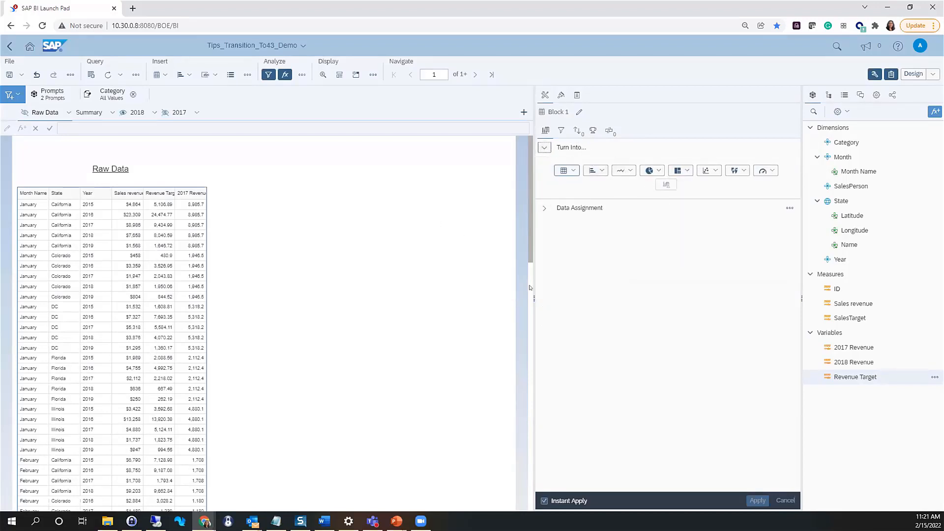
pyautogui.moveTo(528, 296); pyautogui.dragTo(629, 296)
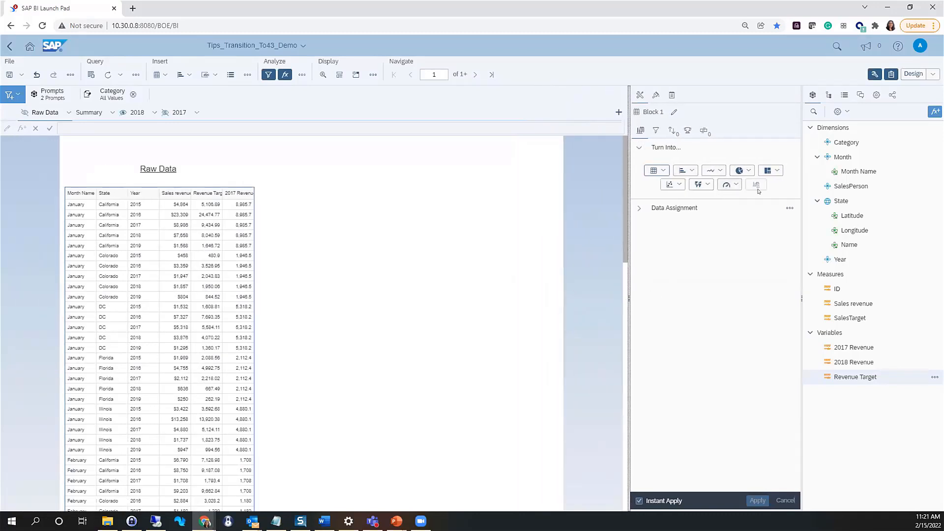
pyautogui.click(688, 170)
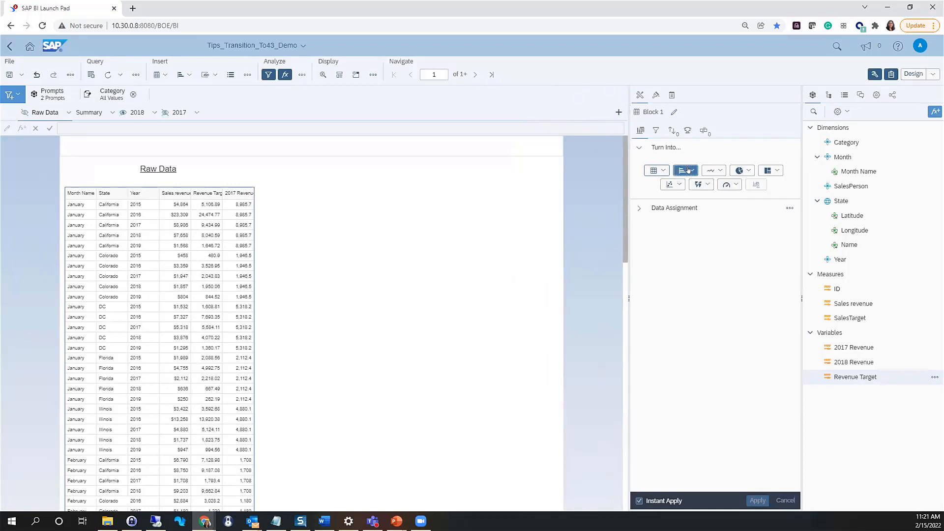
pyautogui.click(656, 170)
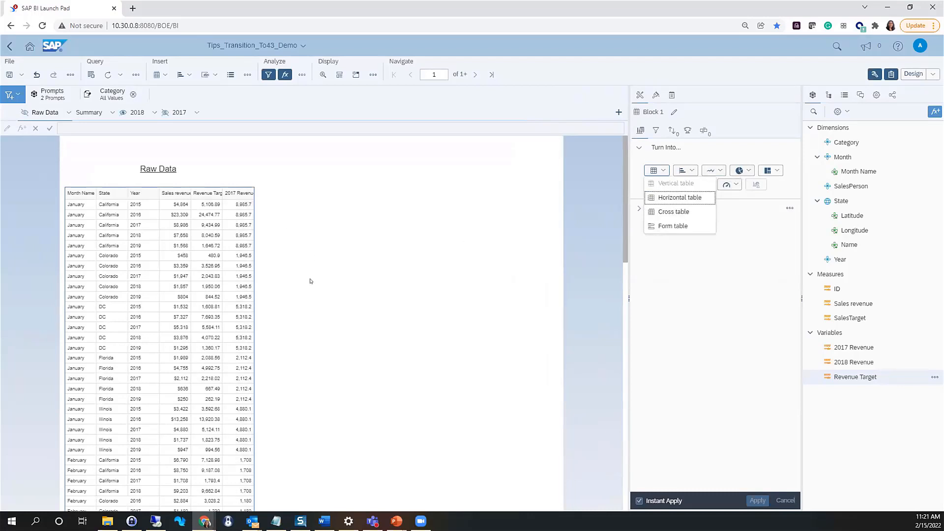
pyautogui.click(694, 278)
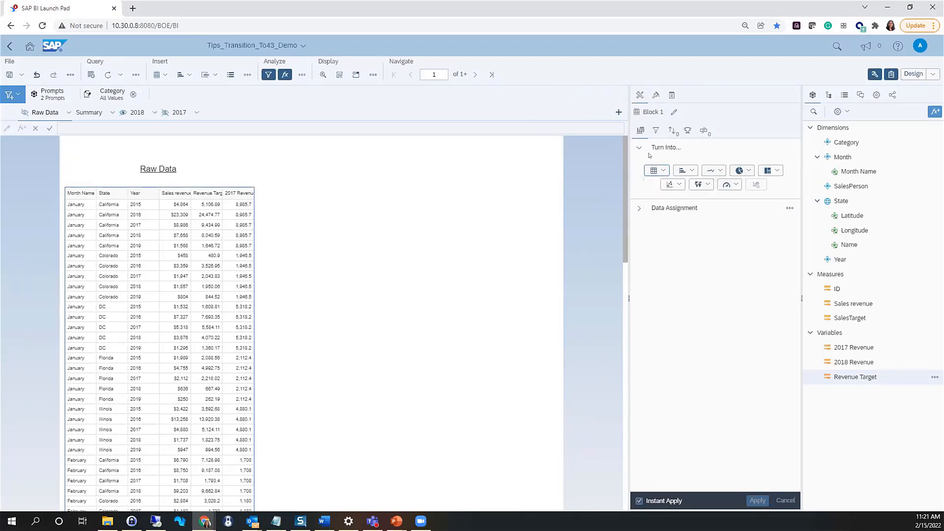
# - Turn the Raw Data table into a column chart and enlarge it across most of the page width
pyautogui.click(685, 170)
pyautogui.click(703, 181)
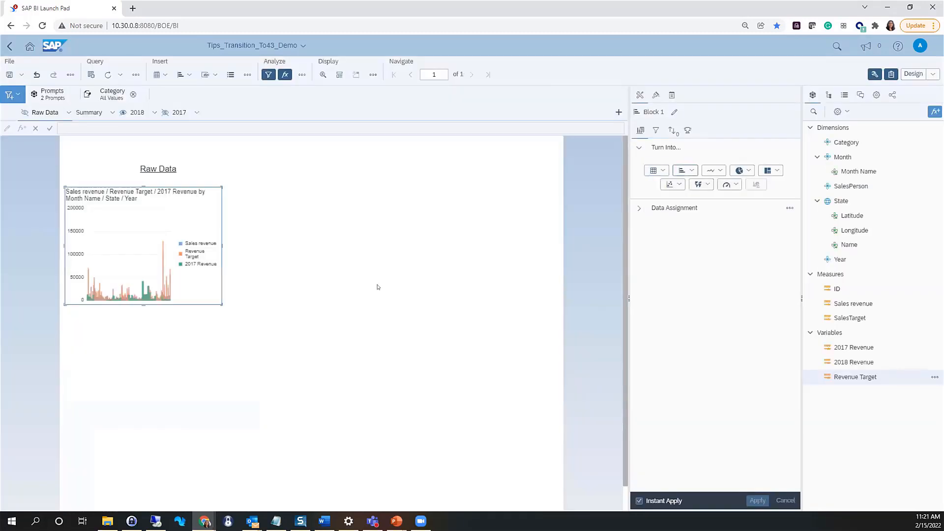
pyautogui.moveTo(221, 304); pyautogui.dragTo(413, 373)
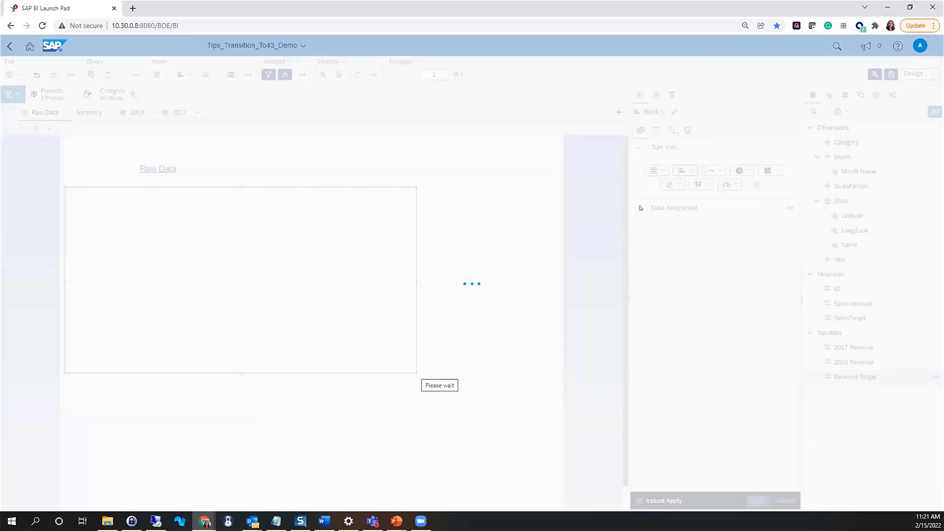
# - Review the chart's category and value axis assignments, and call up Turn Into from the chart itself
pyautogui.click(637, 208)
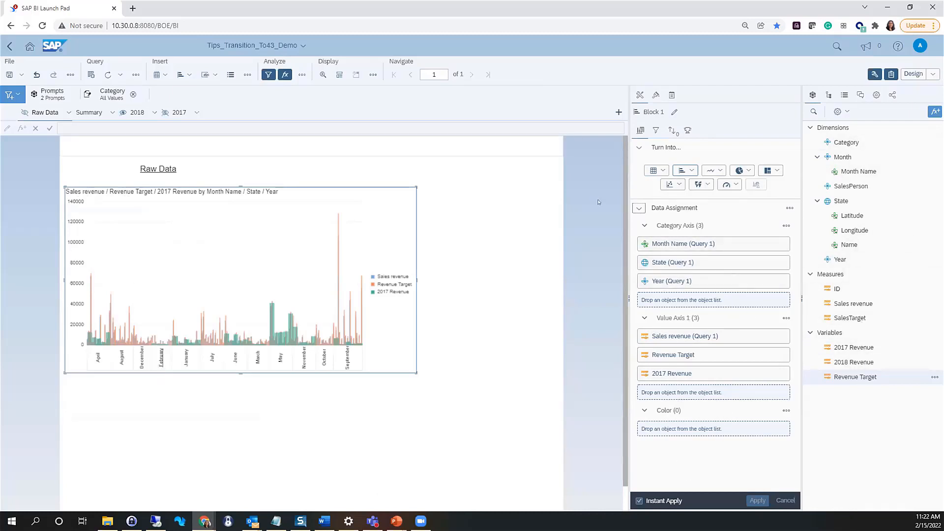
pyautogui.rightClick(392, 200)
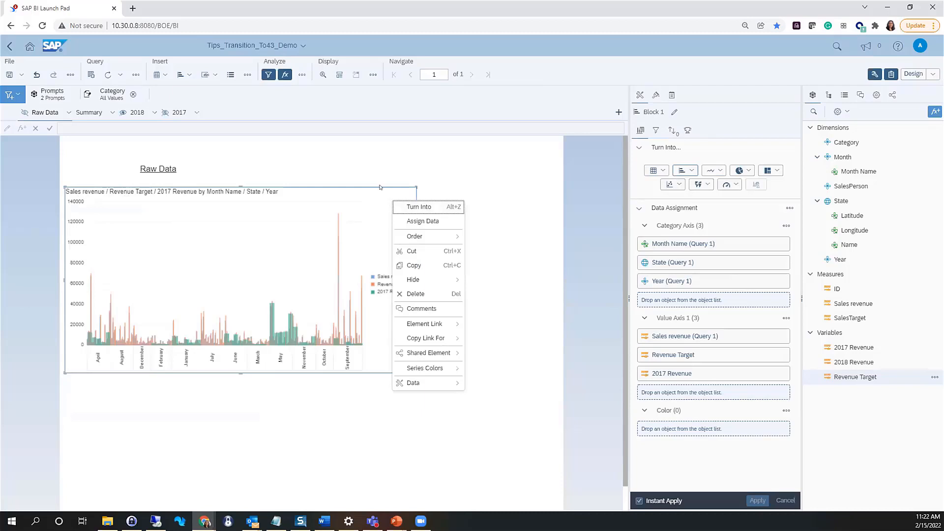
pyautogui.click(421, 208)
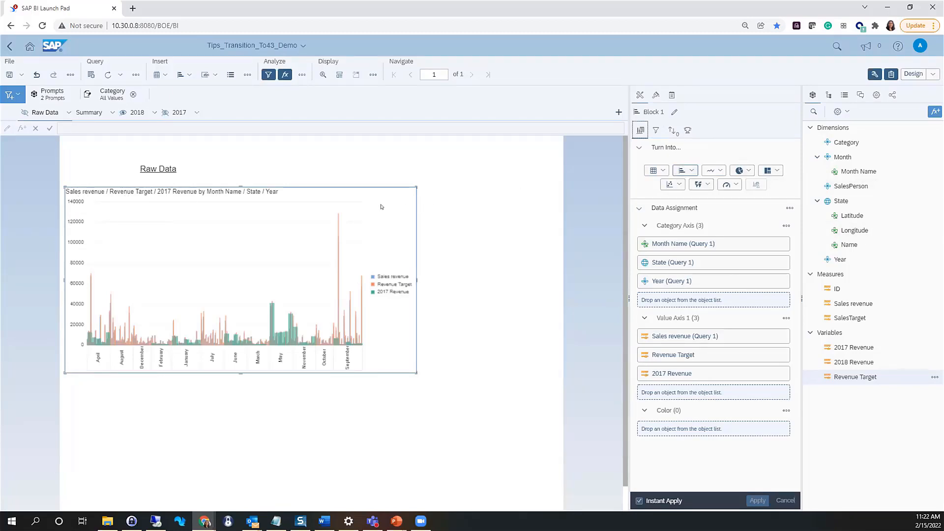
# - Show the column chart's filter settings, and review its display, background and border formatting options
pyautogui.rightClick(411, 198)
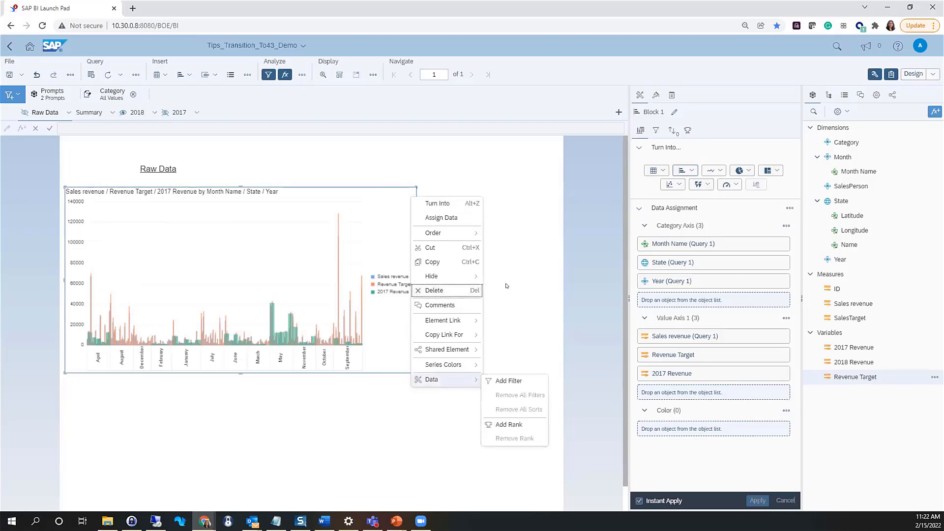
pyautogui.click(427, 272)
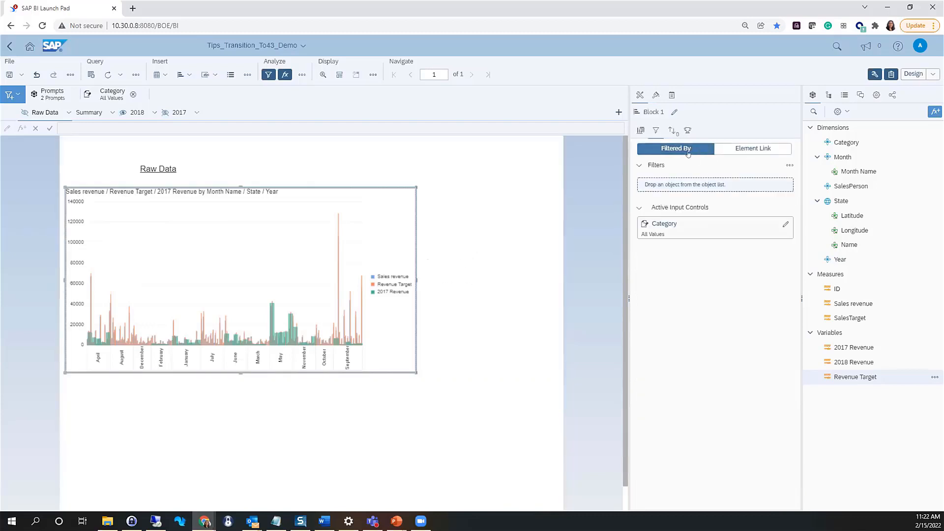
pyautogui.click(650, 98)
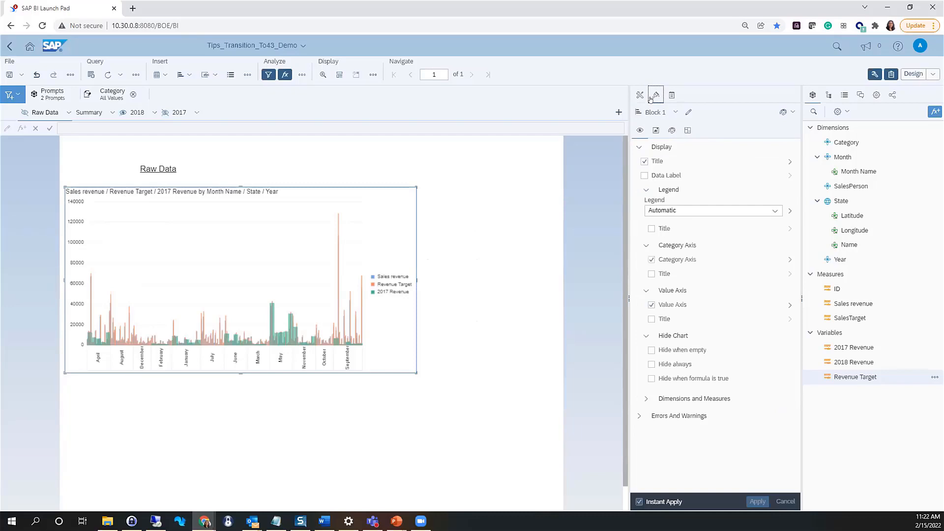
pyautogui.click(655, 130)
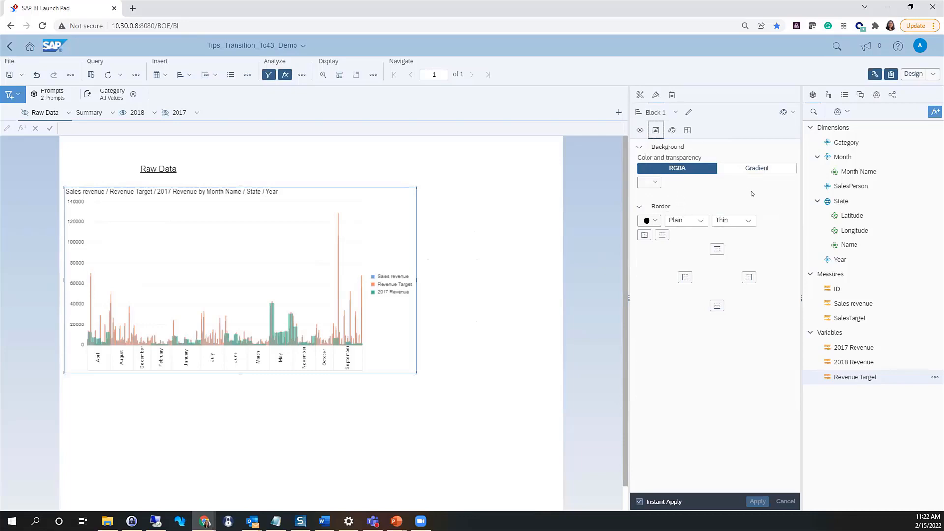
# - Review the chart's style settings with Measure Style collapsed, and its size, relative position and expanded page layout options
pyautogui.click(671, 130)
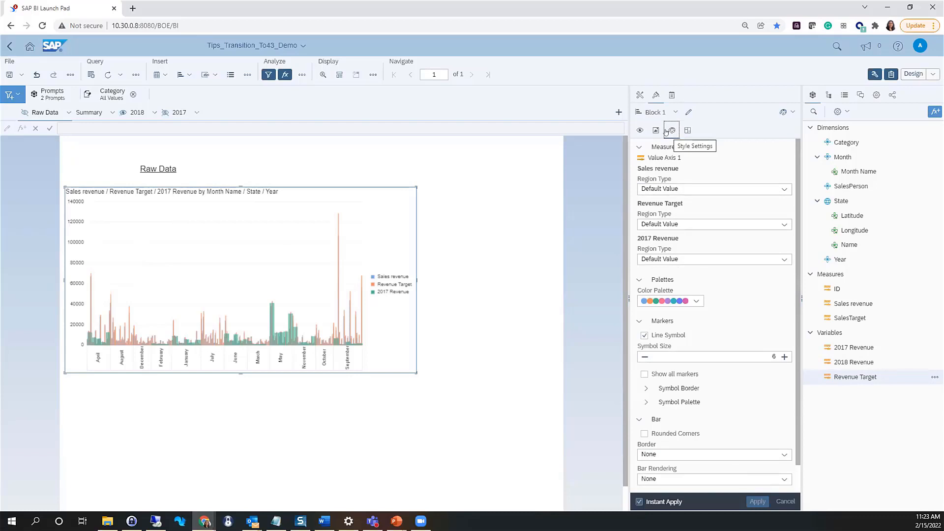
pyautogui.scroll(-1, 706, 390)
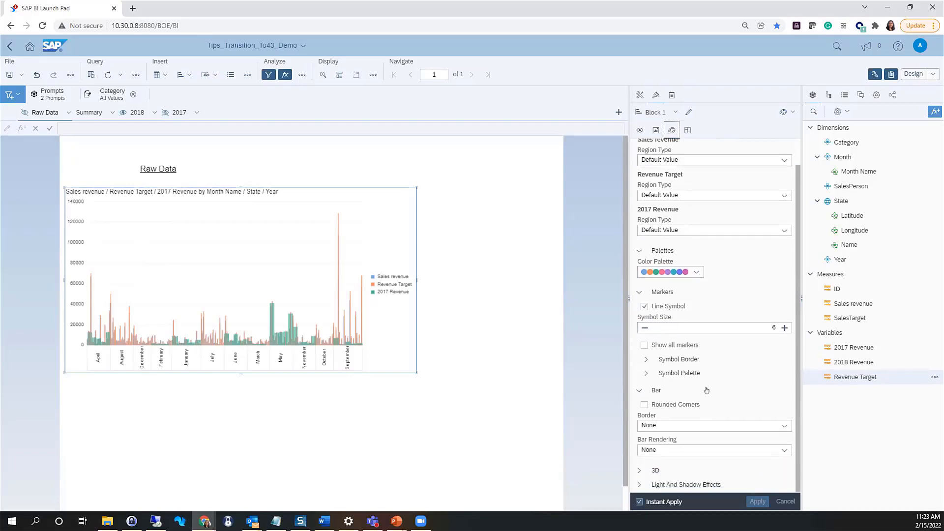
pyautogui.scroll(1, 707, 390)
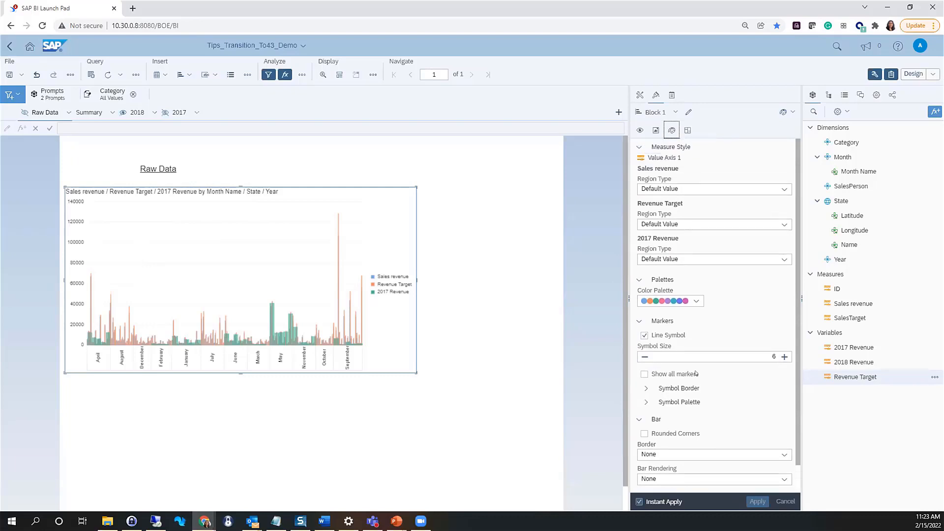
pyautogui.click(637, 147)
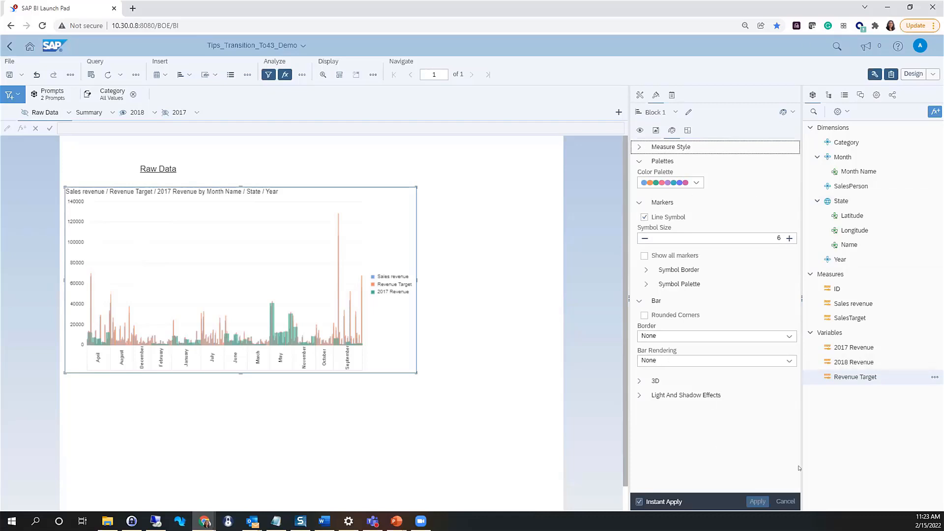
pyautogui.click(687, 130)
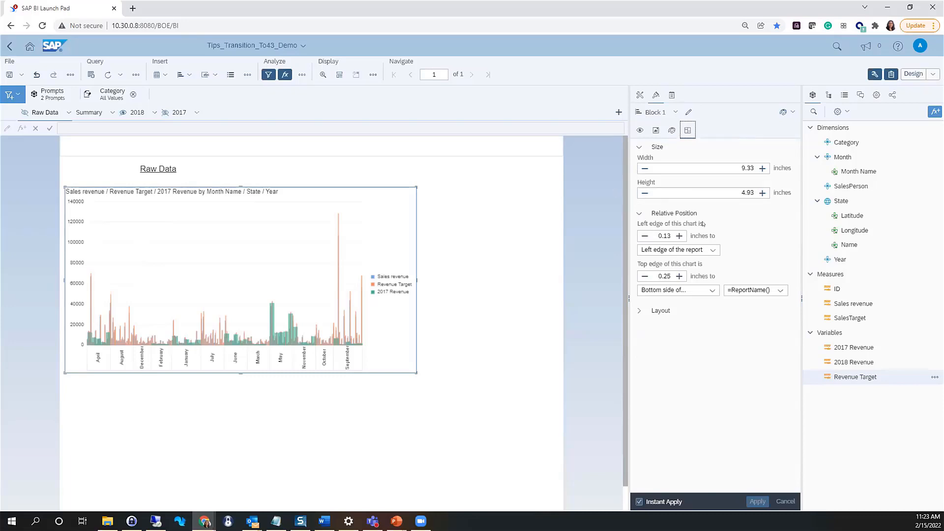
pyautogui.click(634, 313)
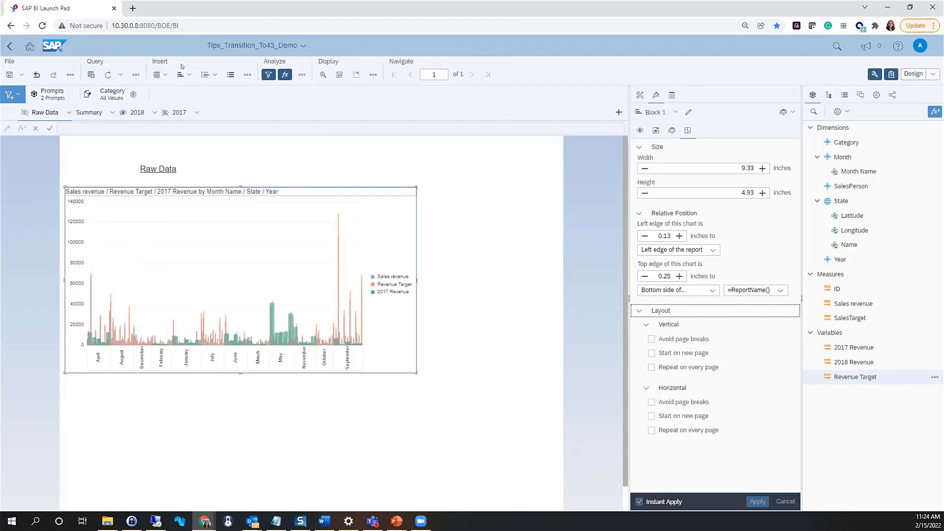
# - Review the table, chart and cell types that can be inserted into the report
pyautogui.click(161, 76)
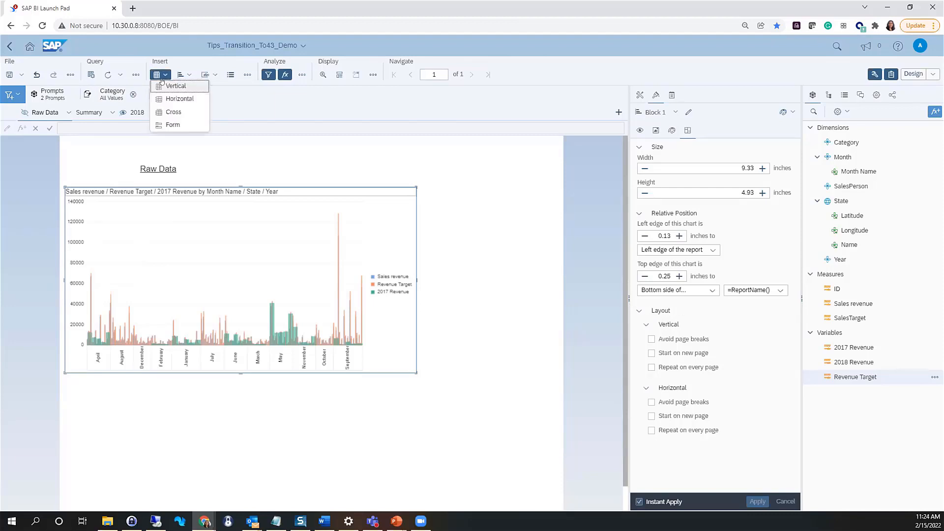
pyautogui.click(180, 75)
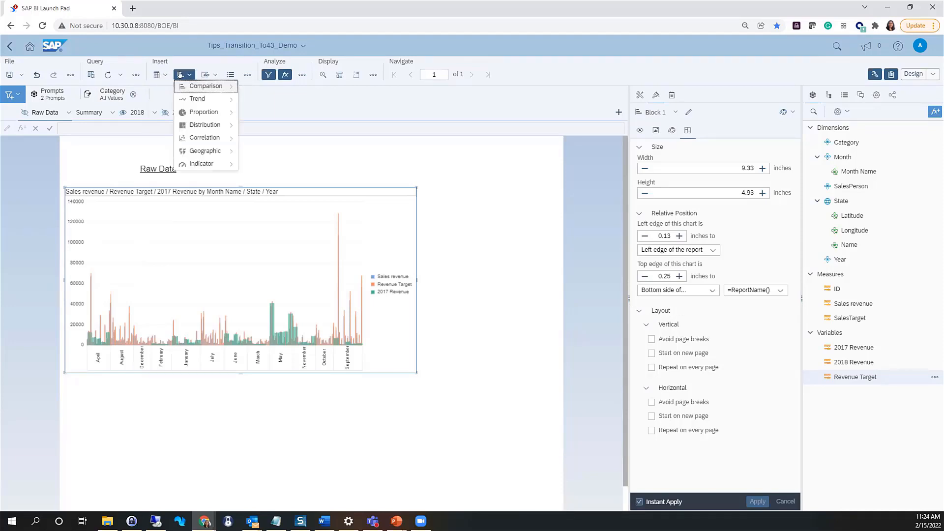
pyautogui.click(205, 74)
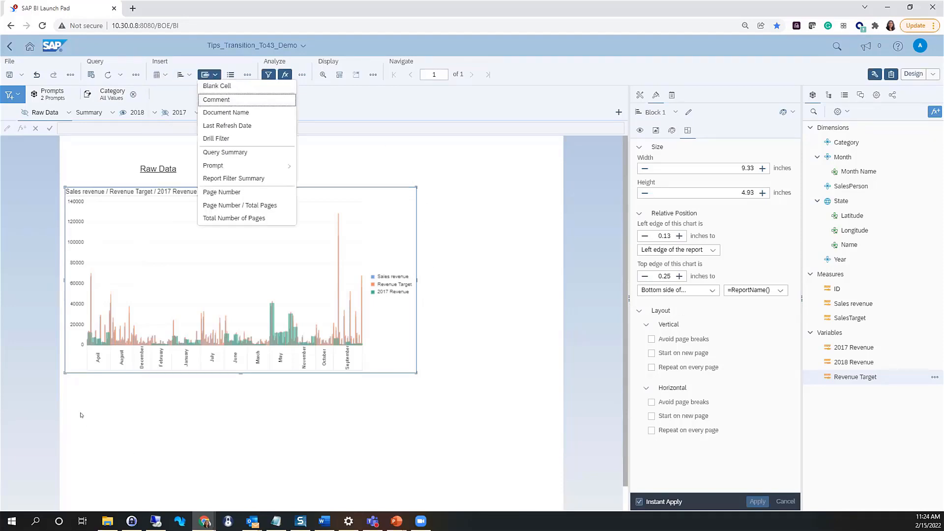
pyautogui.click(159, 74)
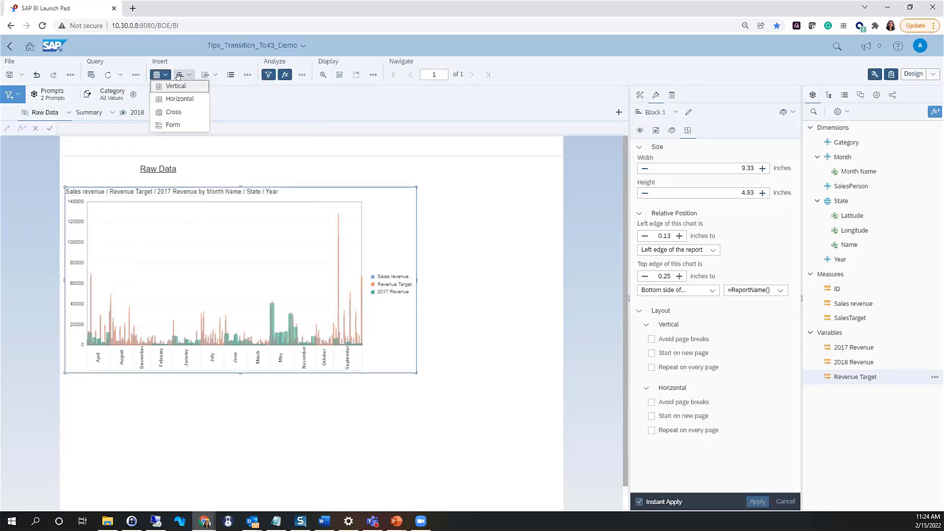
# - Insert an empty comparison bar chart below the column chart, aligned near its left edge
pyautogui.click(179, 75)
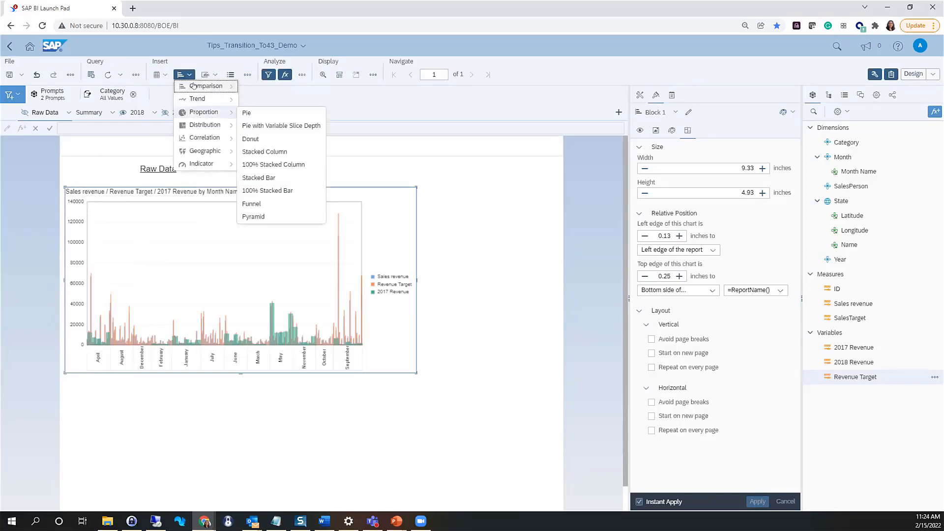
pyautogui.moveTo(193, 86)
pyautogui.click(249, 99)
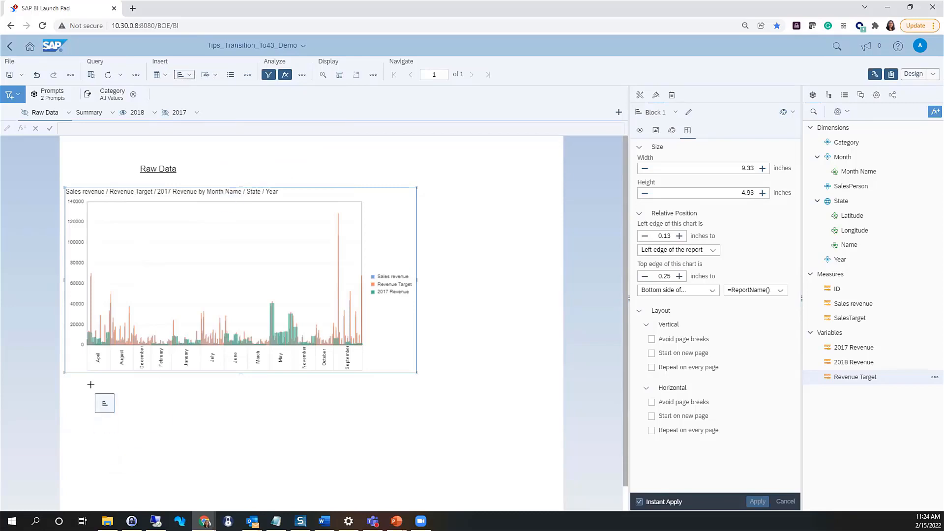
pyautogui.click(67, 388)
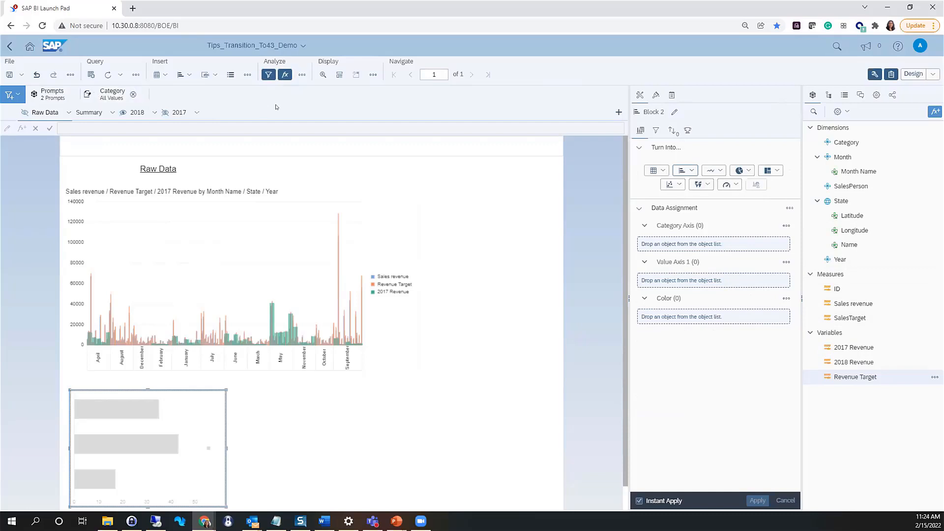
# - Filter the report with the Category input control to only 2 Pocket shirts and Belts,bags,wallets
pyautogui.click(113, 93)
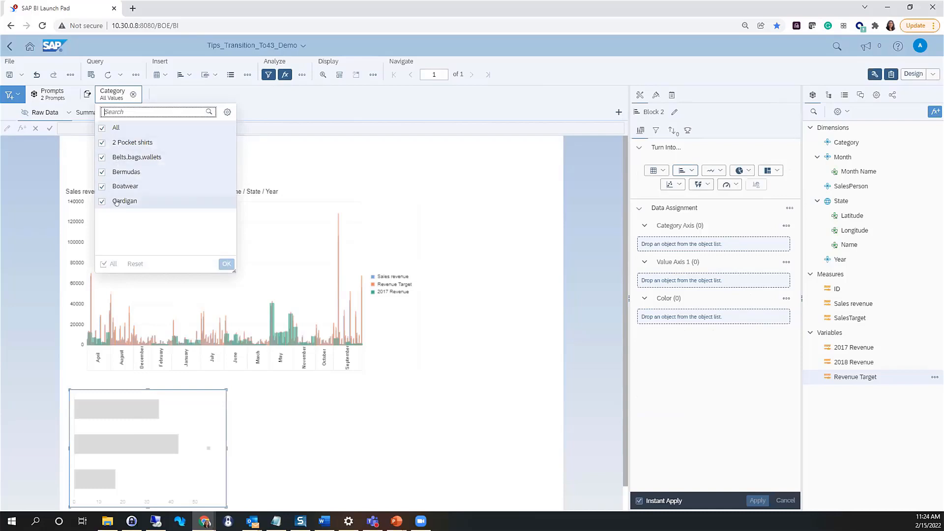
pyautogui.click(102, 128)
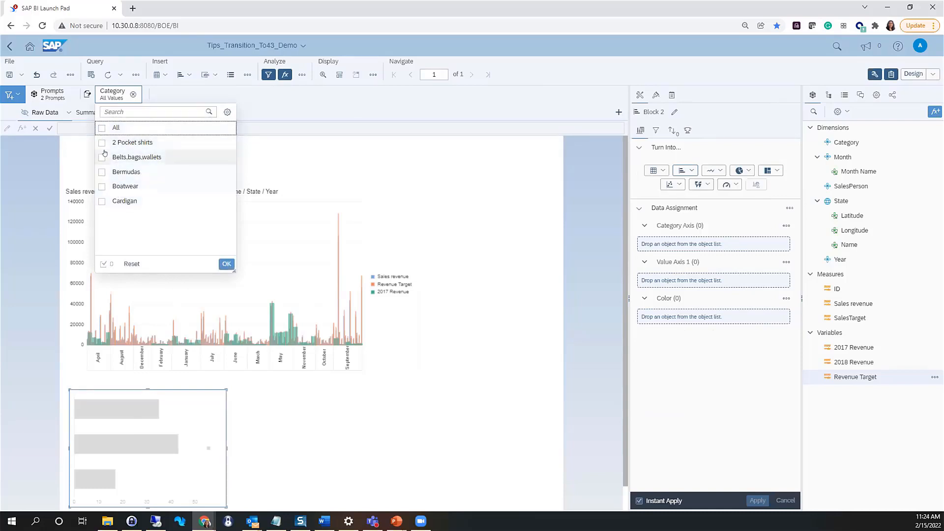
pyautogui.click(101, 142)
pyautogui.click(102, 157)
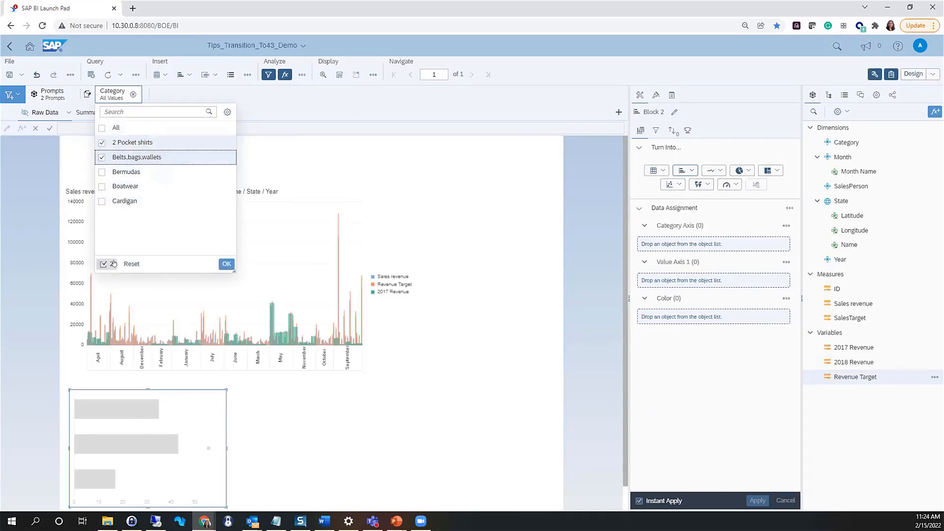
pyautogui.click(223, 264)
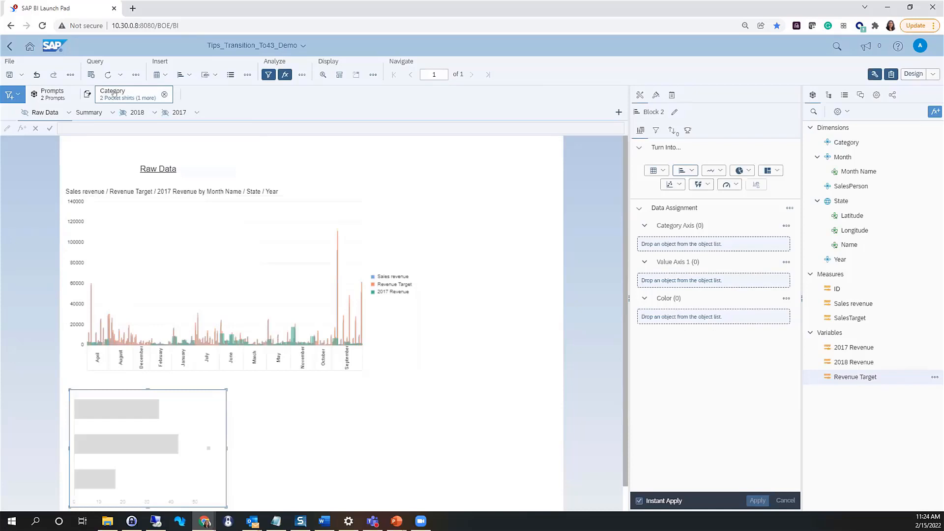
# - Review the prompts summary, and check the additional display options such as Fold / Unfold and Presentation Mode
pyautogui.click(46, 94)
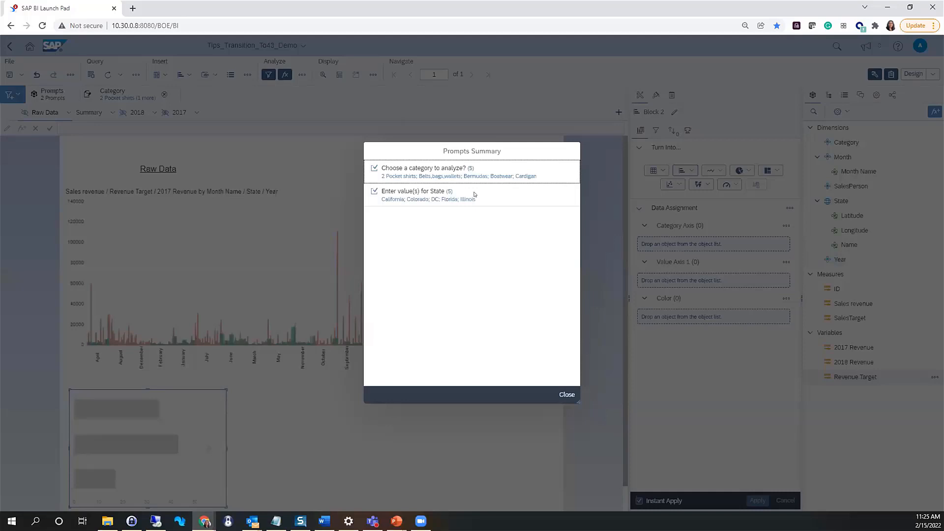
pyautogui.click(566, 394)
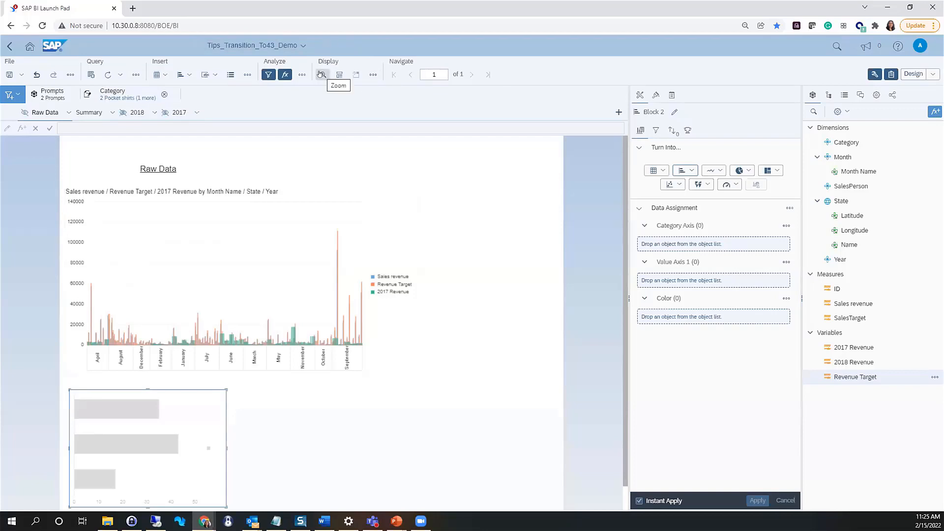
pyautogui.click(367, 75)
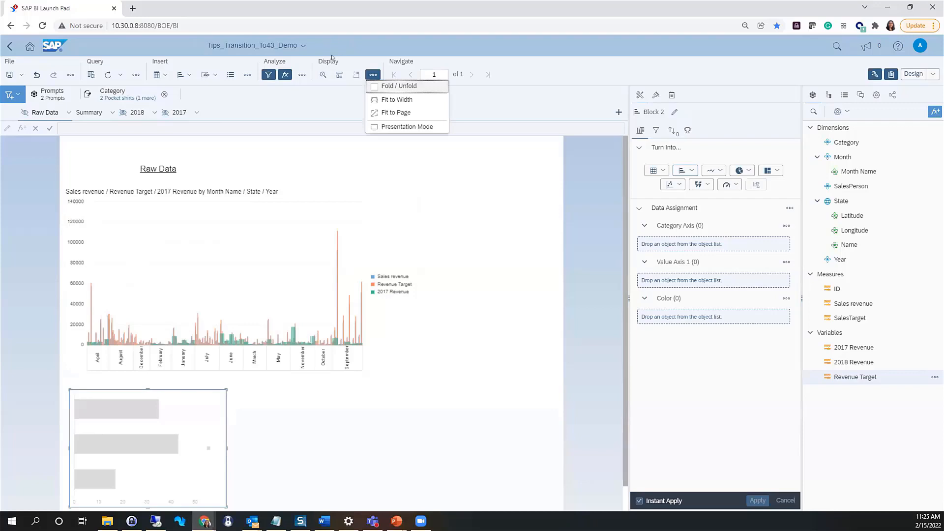
pyautogui.click(457, 96)
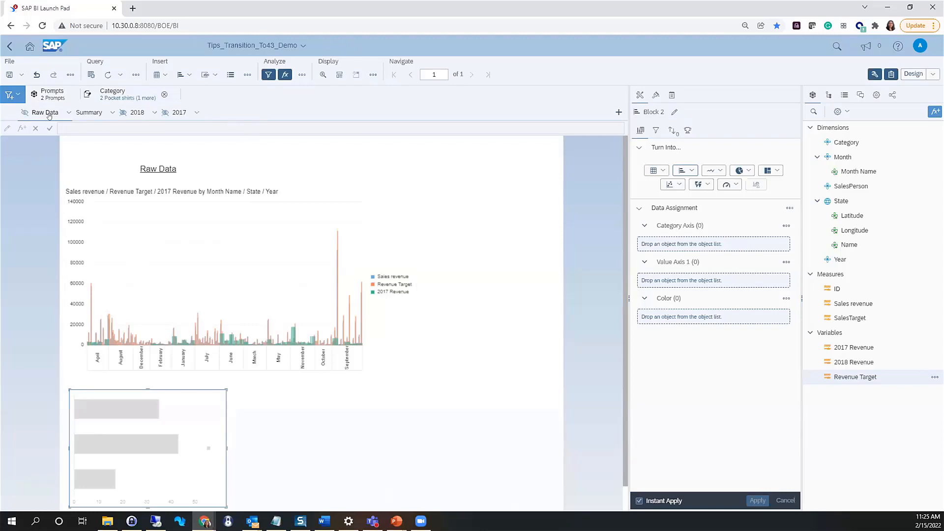
# - View the Summary and 2018 reports, and return to the Raw Data report
pyautogui.click(98, 113)
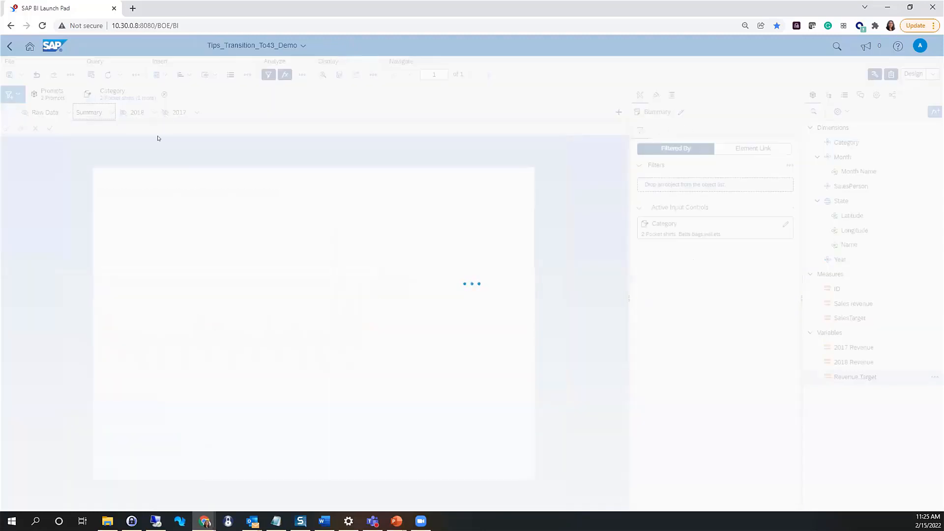
pyautogui.click(137, 113)
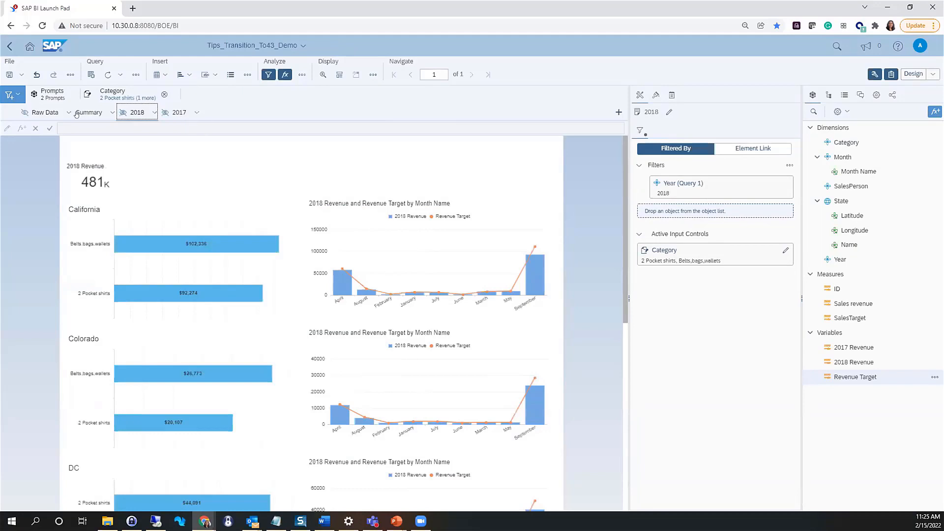
pyautogui.click(27, 112)
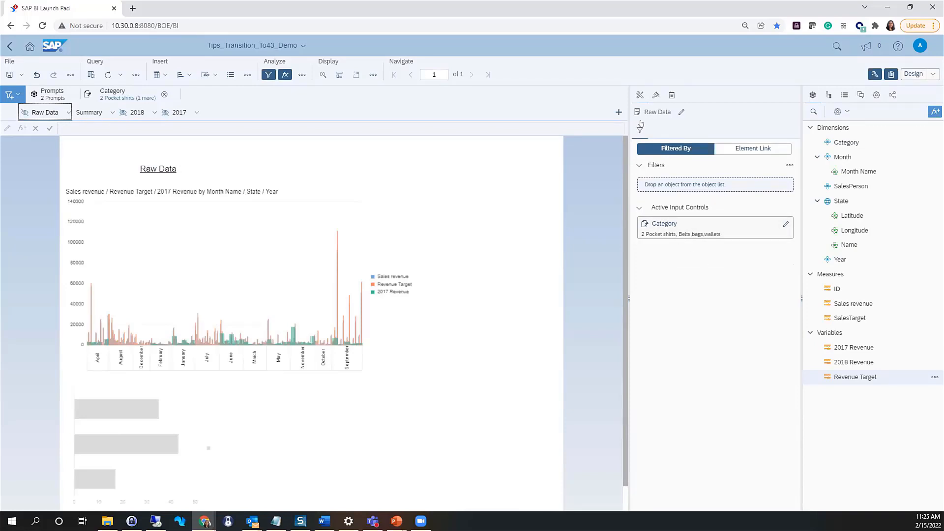
# - Examine the Raw Data report's Hide settings, including the formula option, and the Hide Chart options of the column chart
pyautogui.click(655, 95)
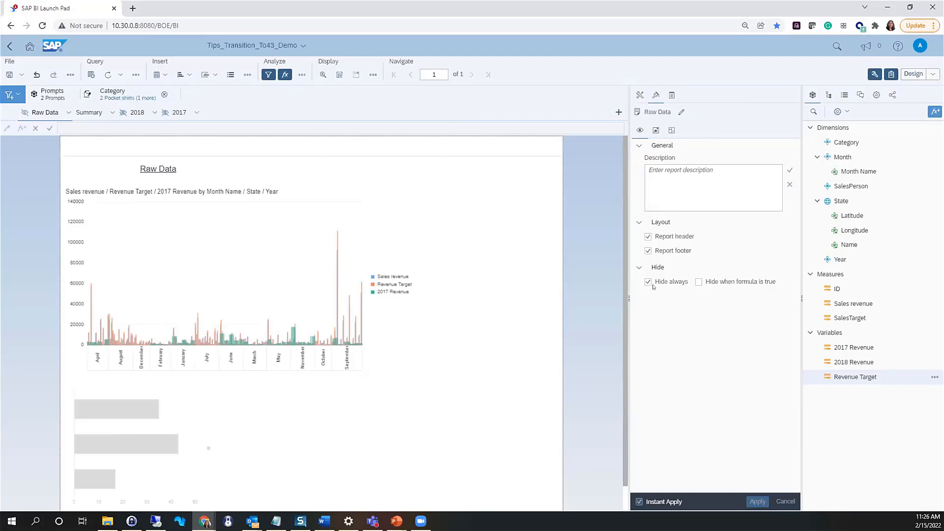
pyautogui.click(698, 282)
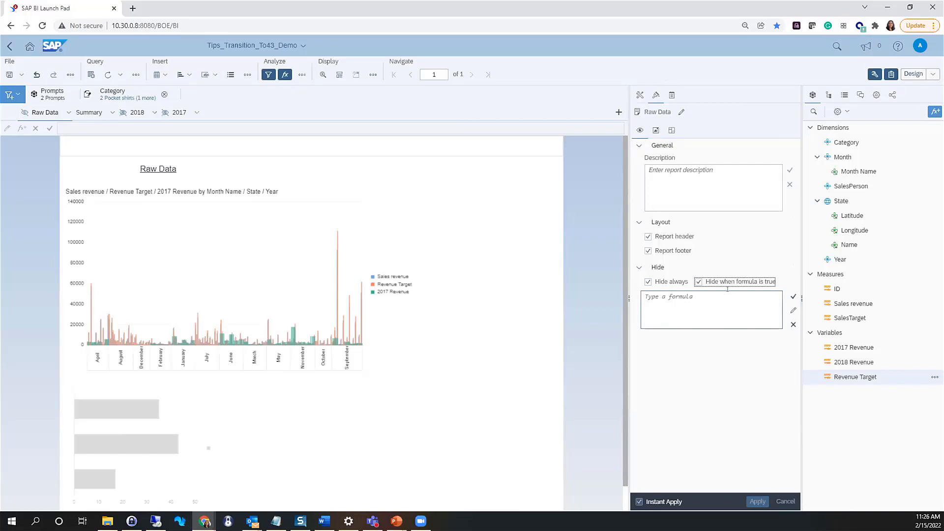
pyautogui.click(376, 225)
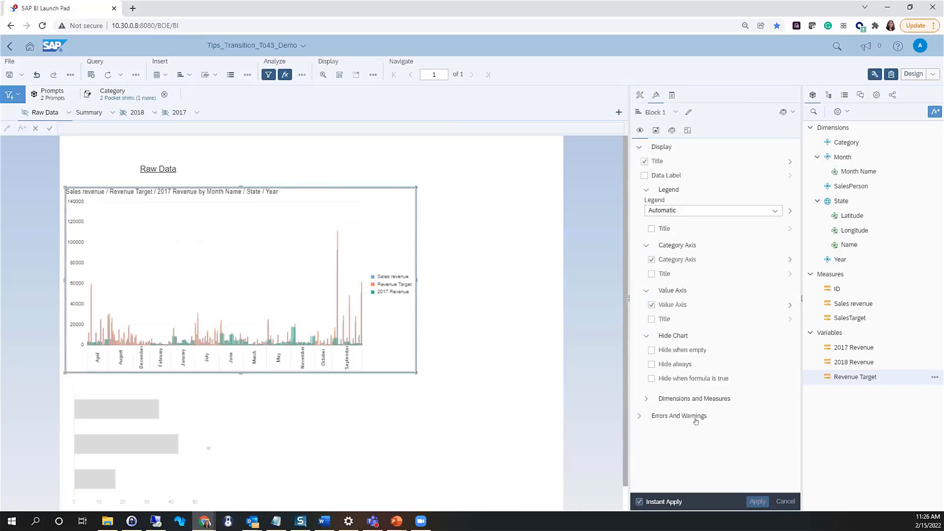
pyautogui.click(654, 95)
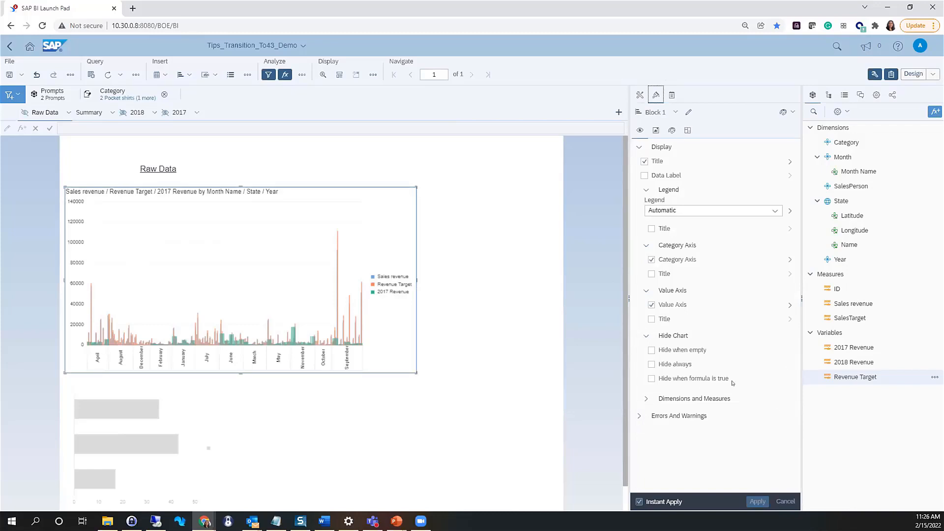
# - Recheck the Raw Data report's Hide settings, and examine the hide formula set on the 2018 report
pyautogui.click(522, 281)
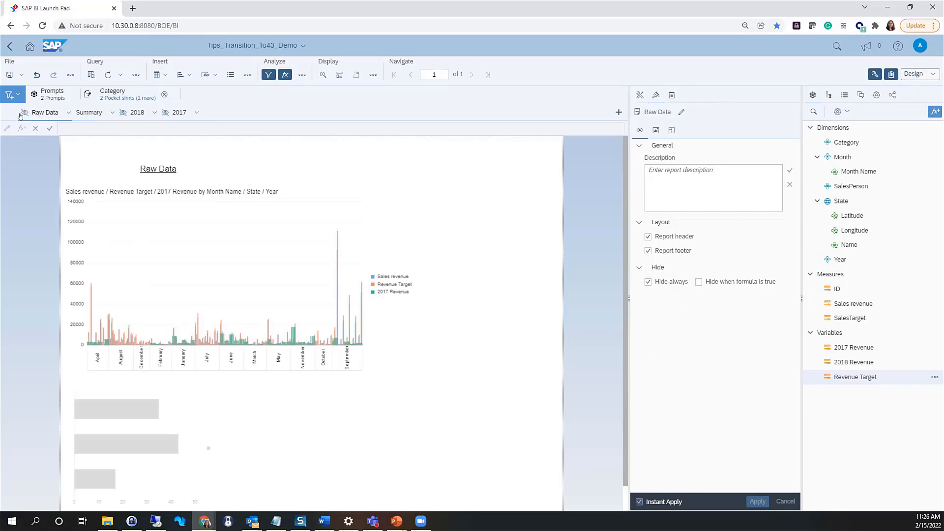
pyautogui.click(50, 113)
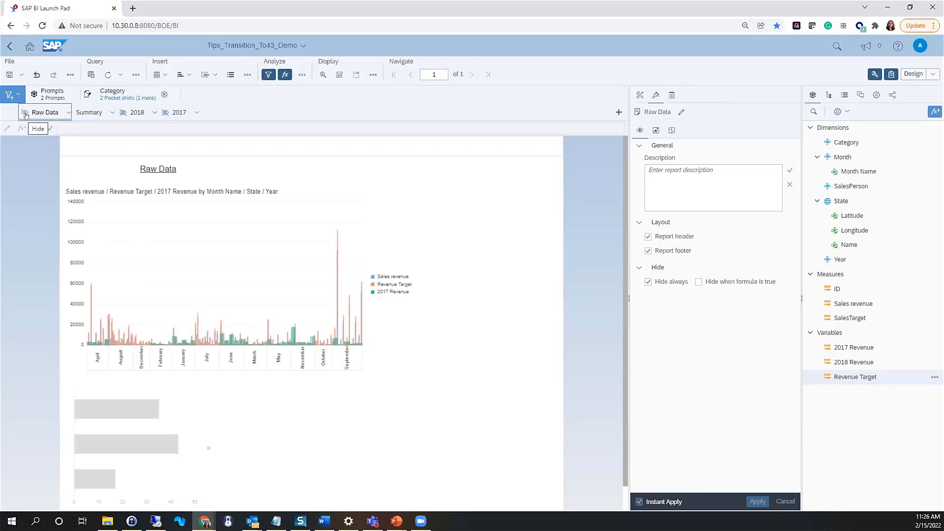
pyautogui.click(128, 114)
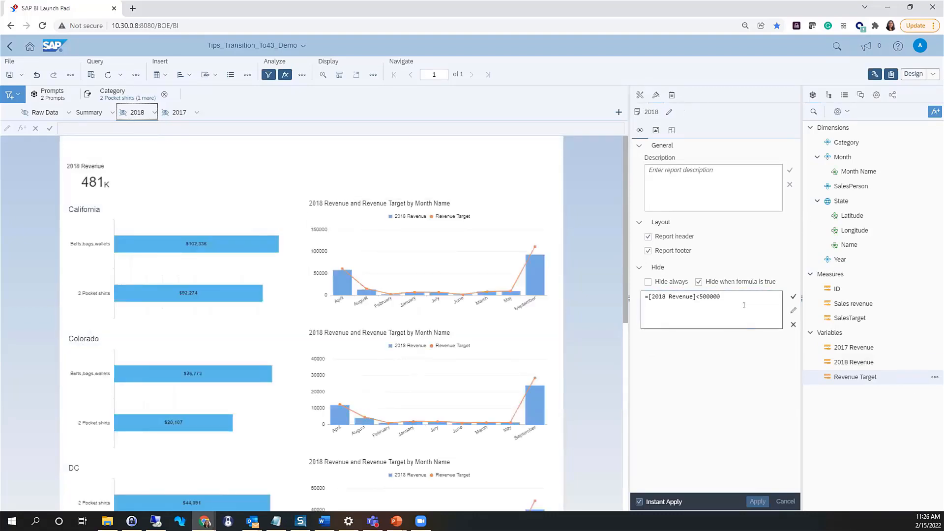
# - Check the hide formula of the 2017 report, and view the document in Reading mode
pyautogui.click(179, 114)
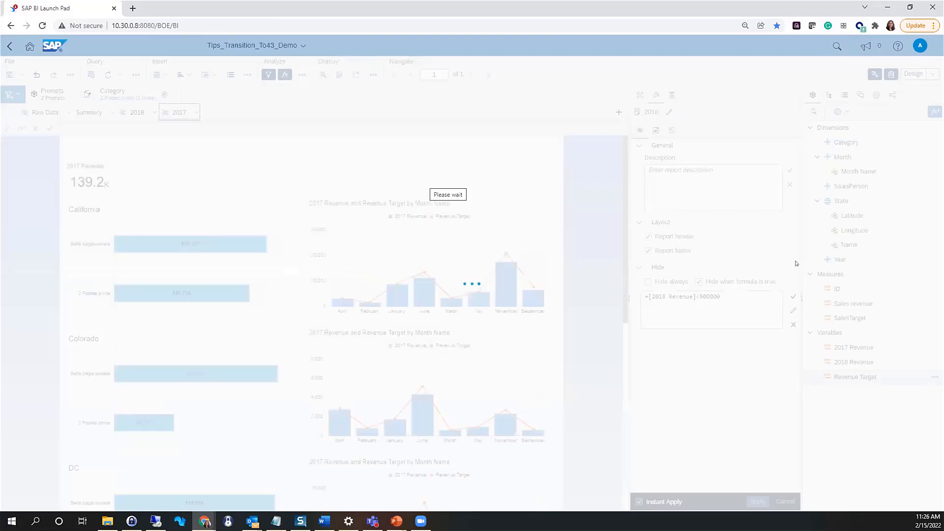
pyautogui.click(932, 74)
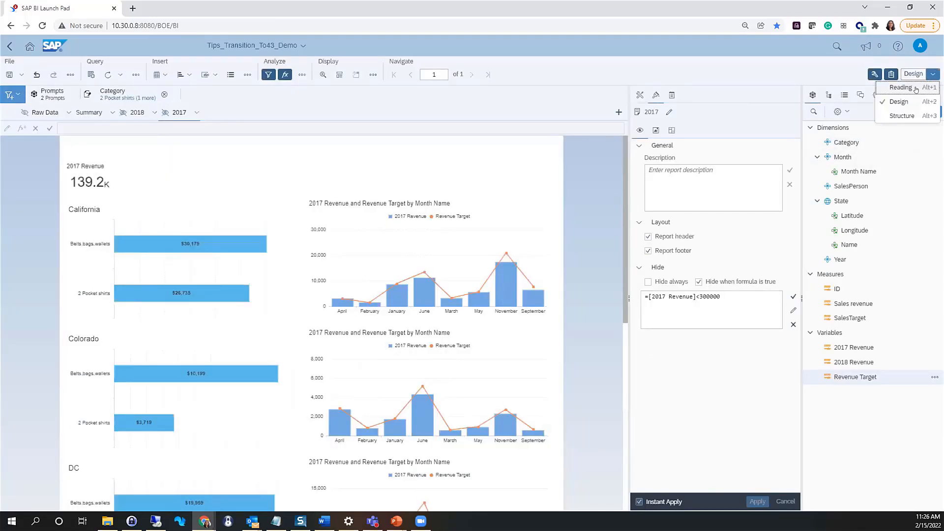
pyautogui.click(909, 89)
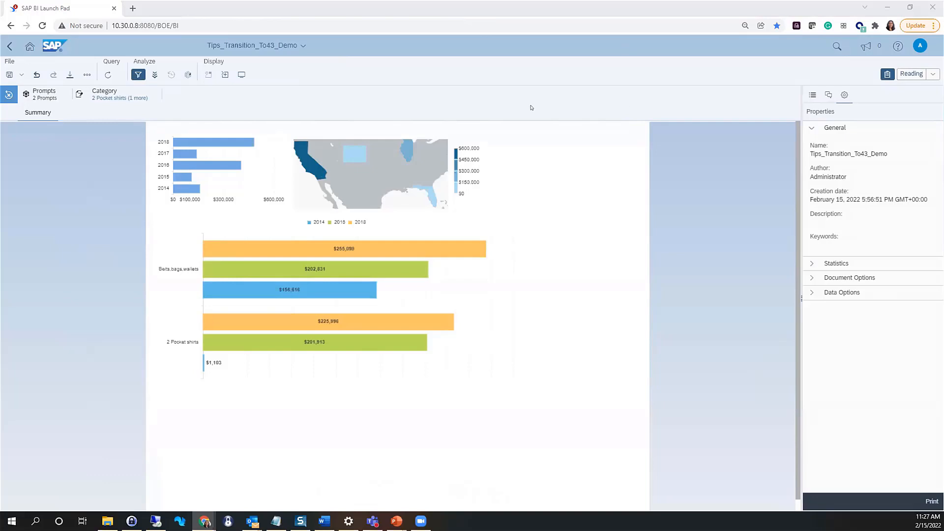
pyautogui.moveTo(460, 327)
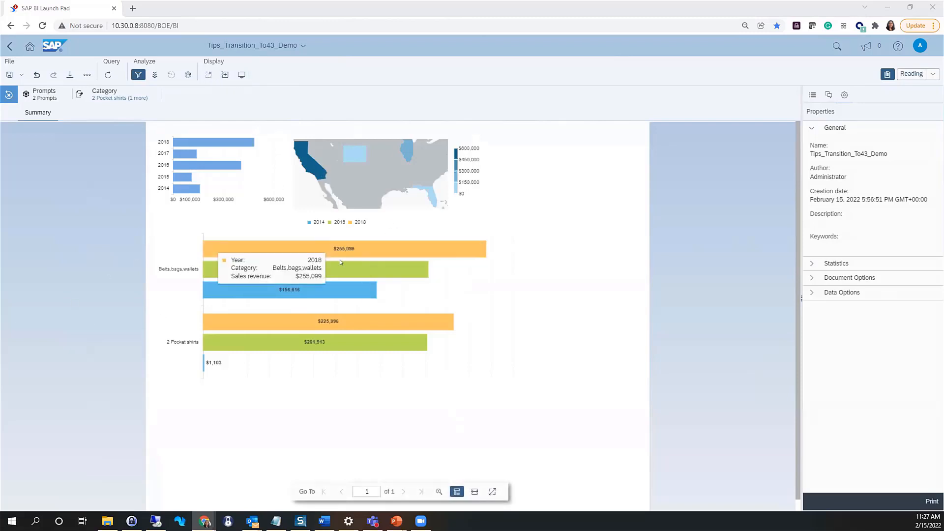
pyautogui.moveTo(349, 264)
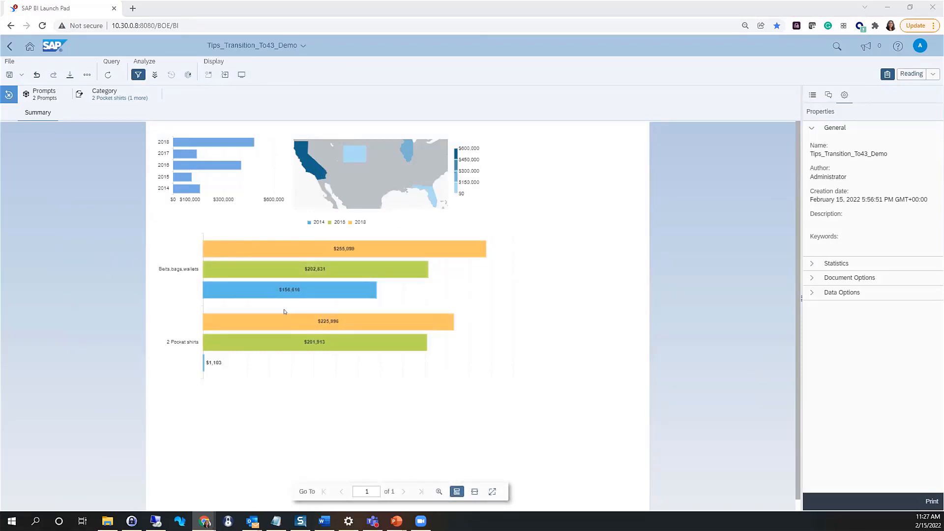
# - Examine the Presentation Mode settings for automatic refresh, report switching and displayed reports, and close them without applying
pyautogui.click(240, 75)
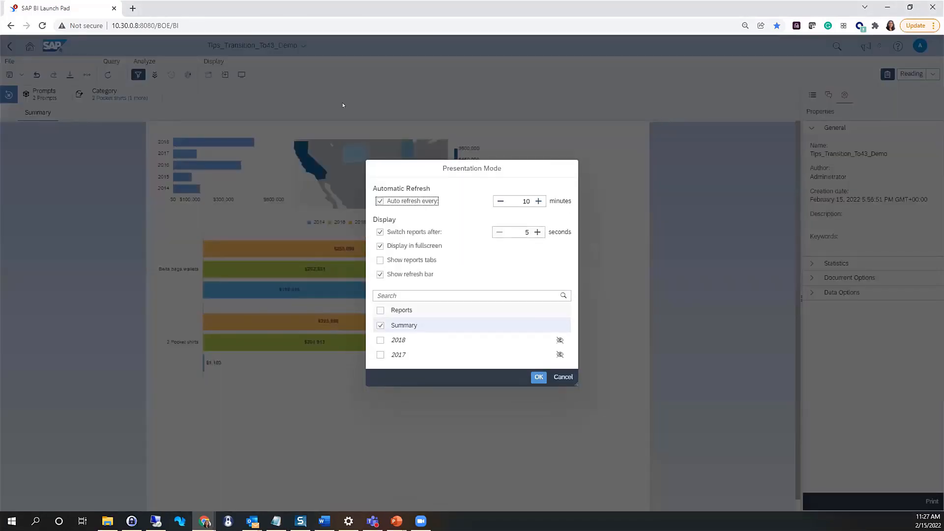
pyautogui.click(560, 379)
pyautogui.click(380, 232)
pyautogui.click(510, 232)
pyautogui.doubleClick(527, 233)
pyautogui.doubleClick(560, 201)
pyautogui.click(563, 378)
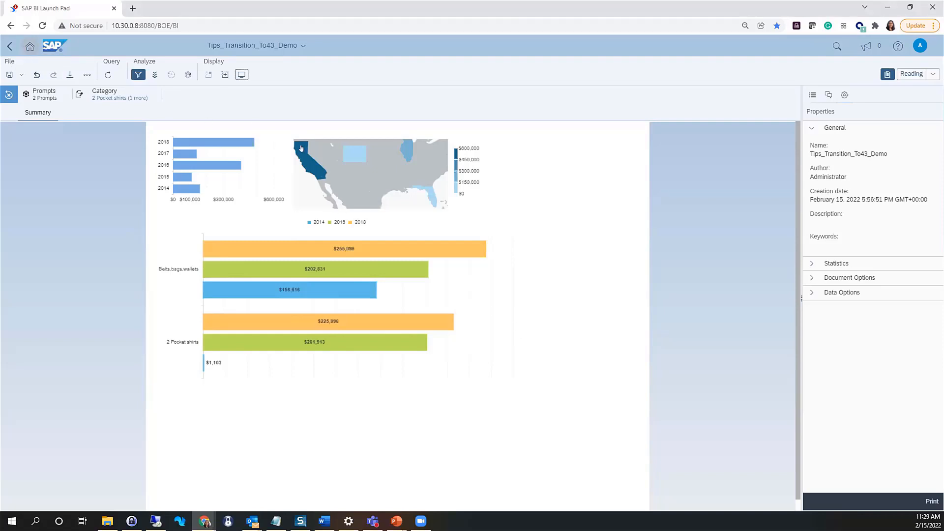
# - Visit the BI Launch Pad home page, and return to the open Tips_Transition_To43_Demo document in Design mode
pyautogui.click(108, 74)
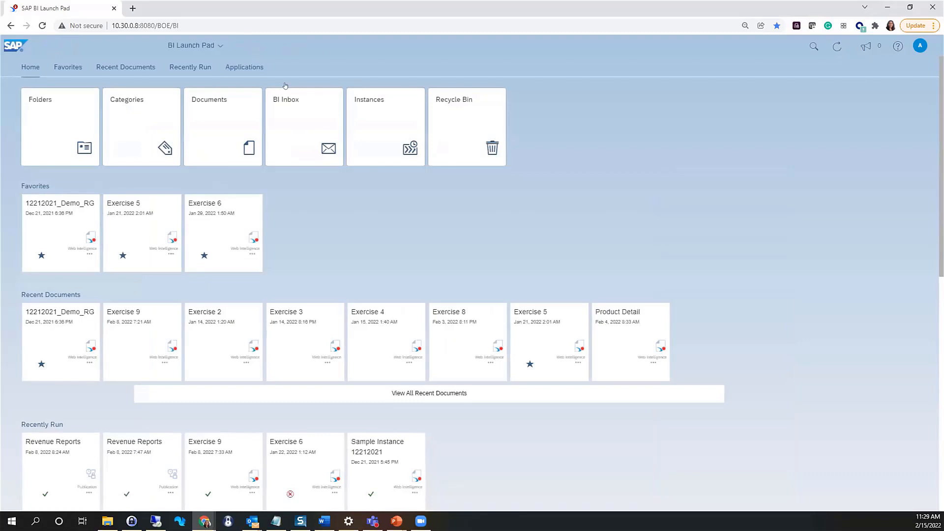
pyautogui.click(202, 45)
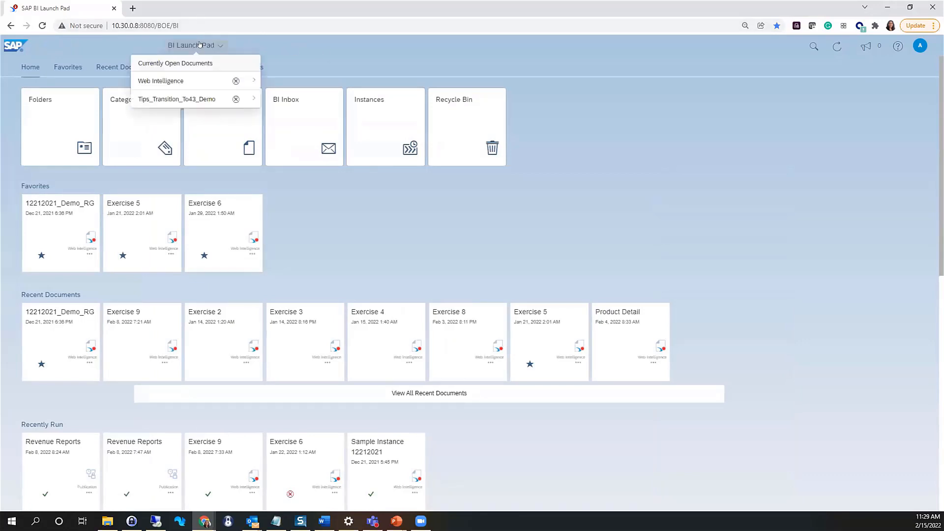
pyautogui.click(171, 98)
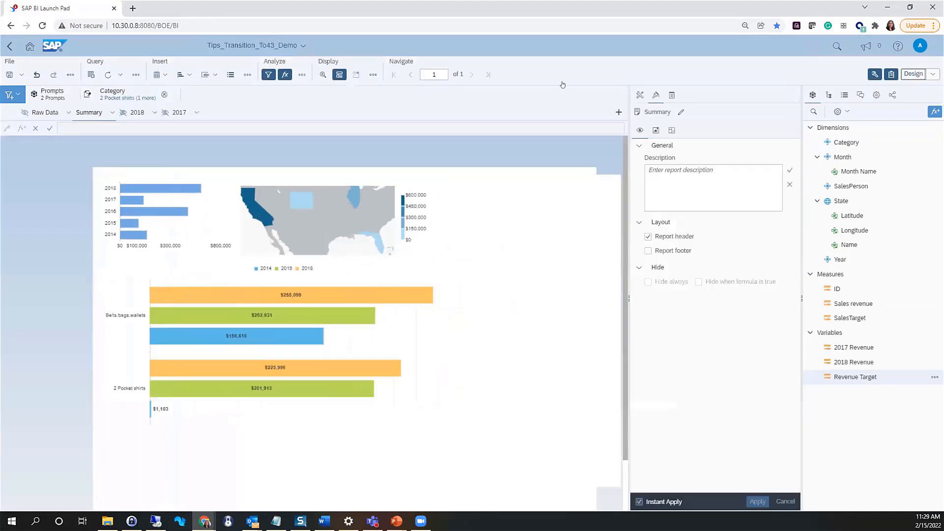
# - Examine Query 1 in the Query Panel, including the Time period folder and result objects, and close it without changes
pyautogui.click(86, 75)
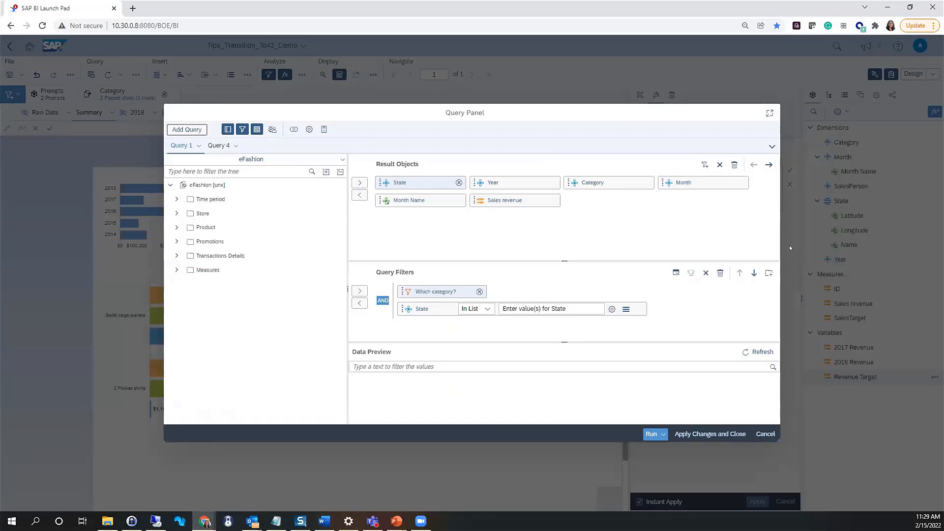
pyautogui.click(177, 199)
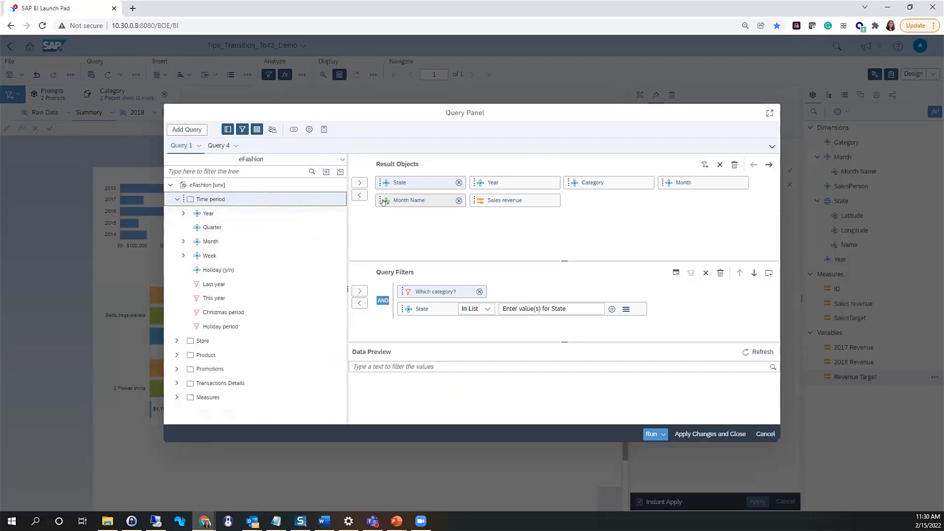
pyautogui.moveTo(422, 203)
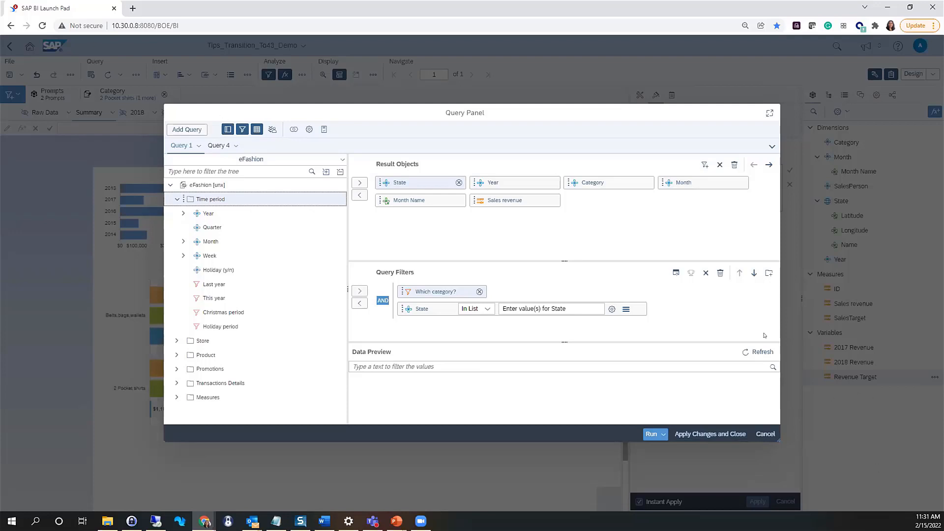
pyautogui.click(773, 436)
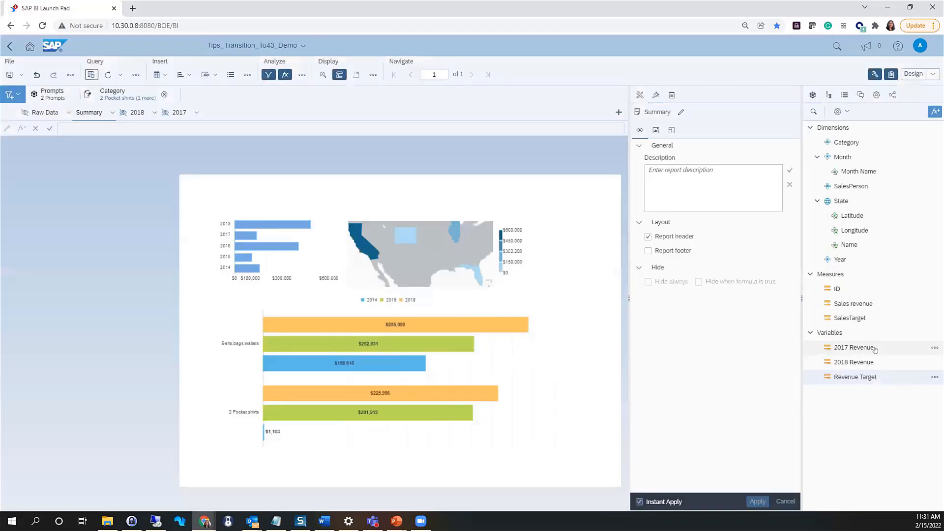
# - Open the 2017 Revenue variable for editing, and compare the plain and syntax-highlighted formula editor views
pyautogui.moveTo(861, 349)
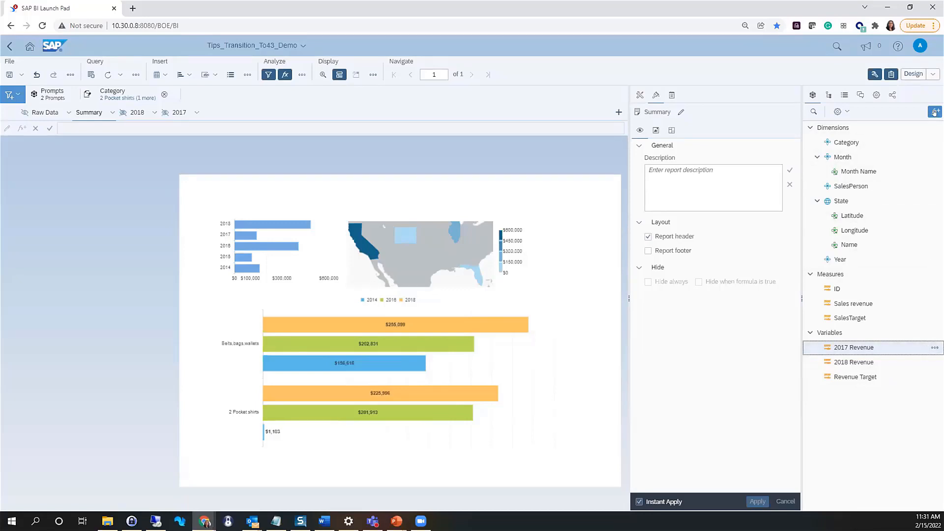
pyautogui.click(934, 347)
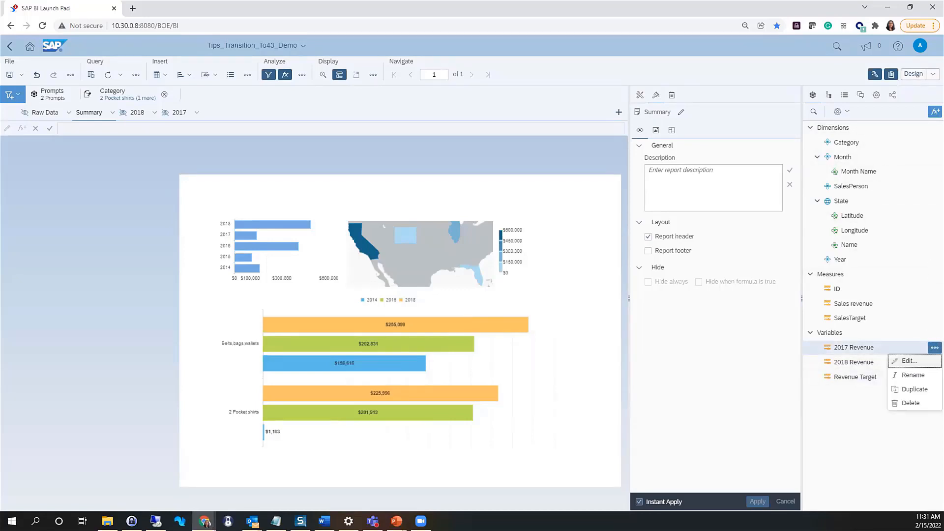
pyautogui.click(929, 359)
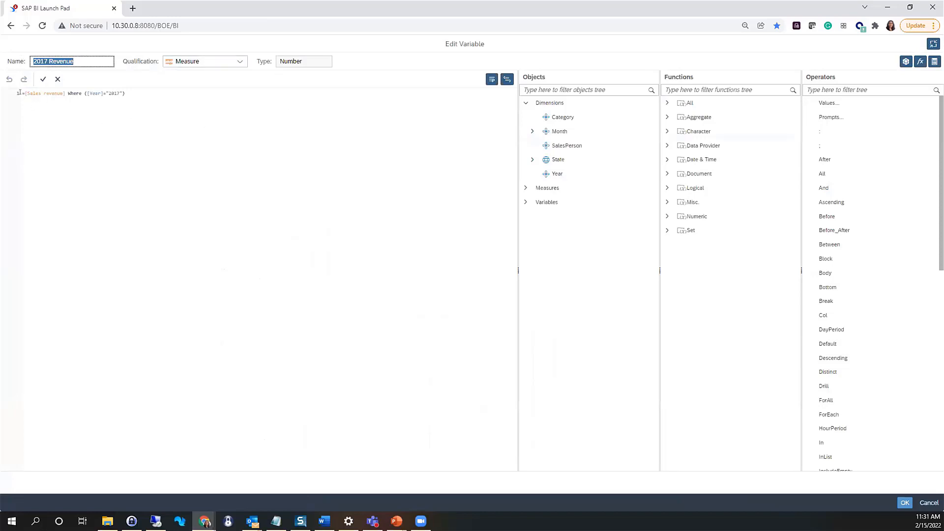
pyautogui.click(163, 91)
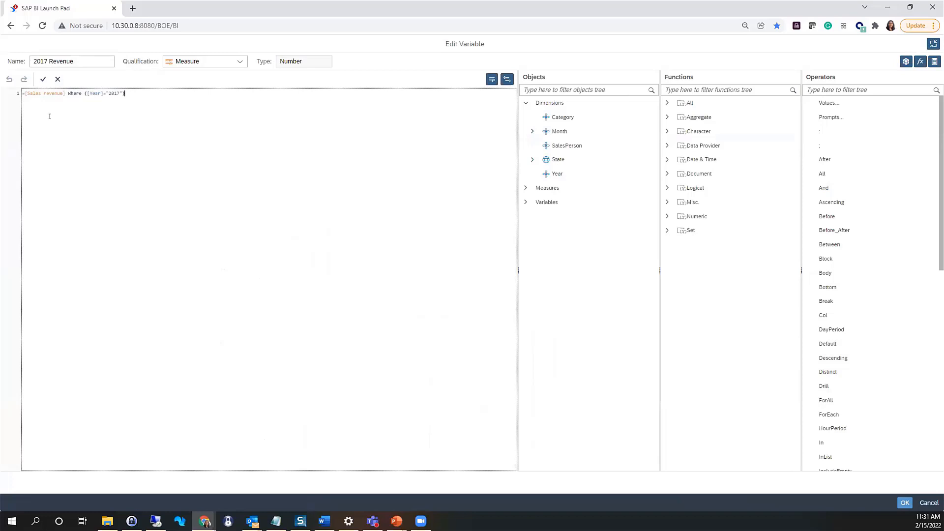
pyautogui.click(507, 80)
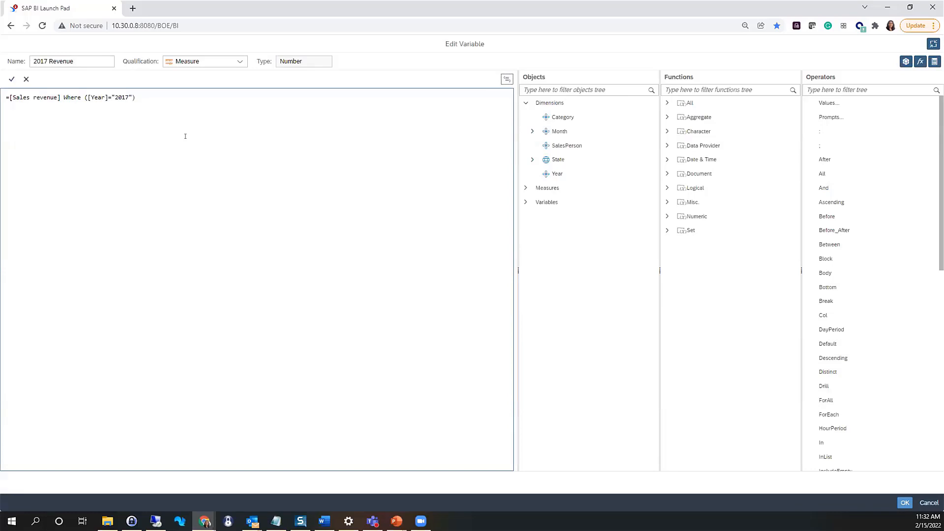
pyautogui.click(503, 79)
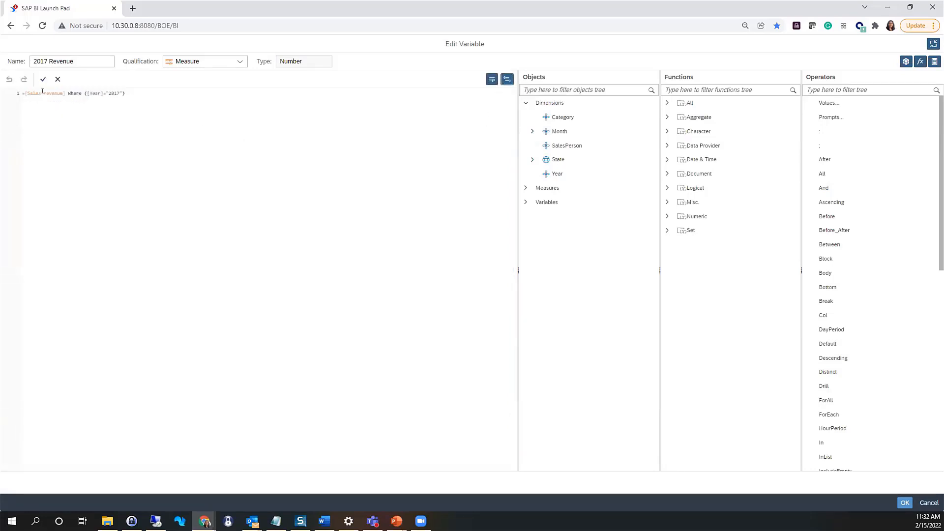
pyautogui.moveTo(24, 93); pyautogui.dragTo(61, 92)
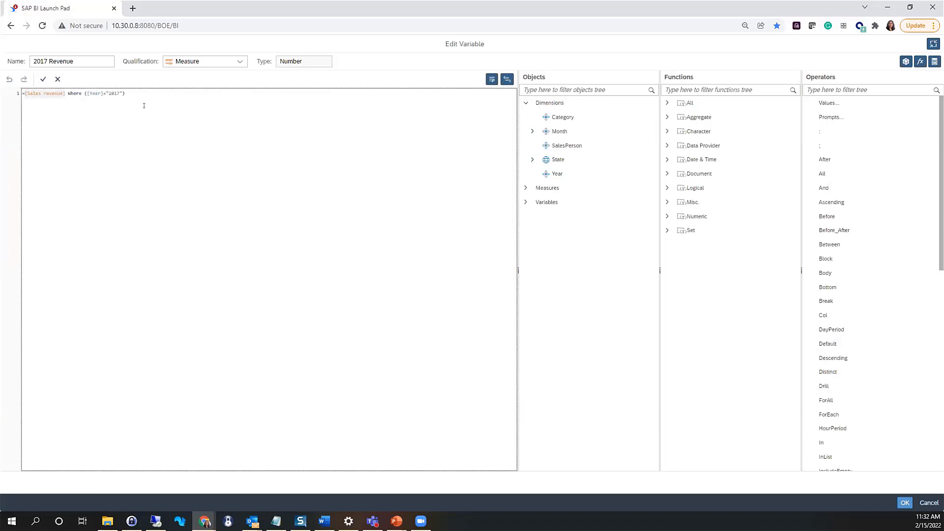
pyautogui.click(185, 104)
# - Add the comment "/* This is to calculate the Revenue for 2017*/" above the variable's formula, validate it and save the variable
pyautogui.click(19, 92)
pyautogui.press('Return')
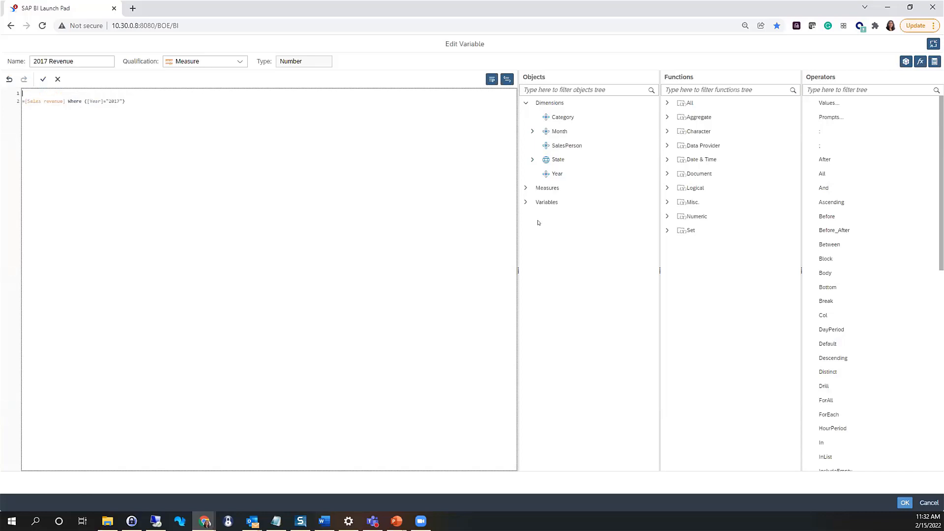
pyautogui.write('/* 1')
pyautogui.write('his ')
pyautogui.write('is to calculate th')
pyautogui.write('e ')
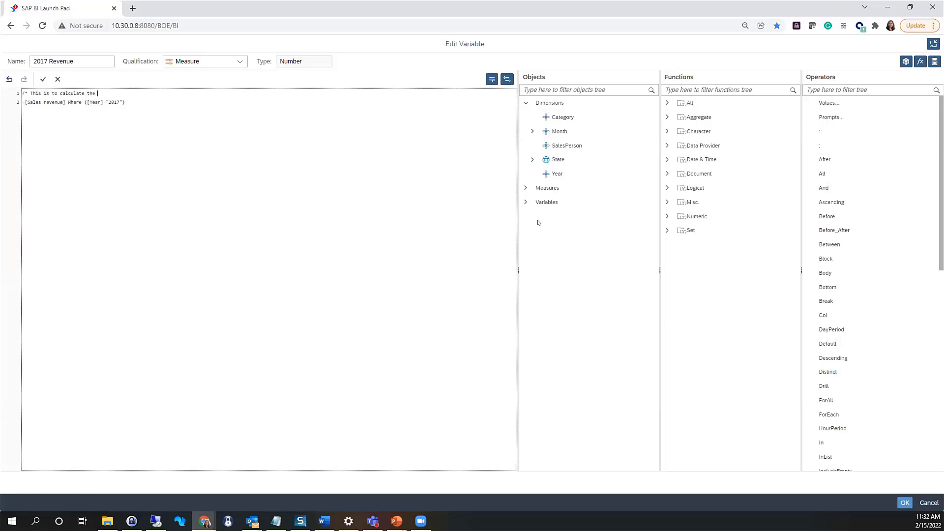
pyautogui.write('Revenue for 2017*/')
pyautogui.click(44, 79)
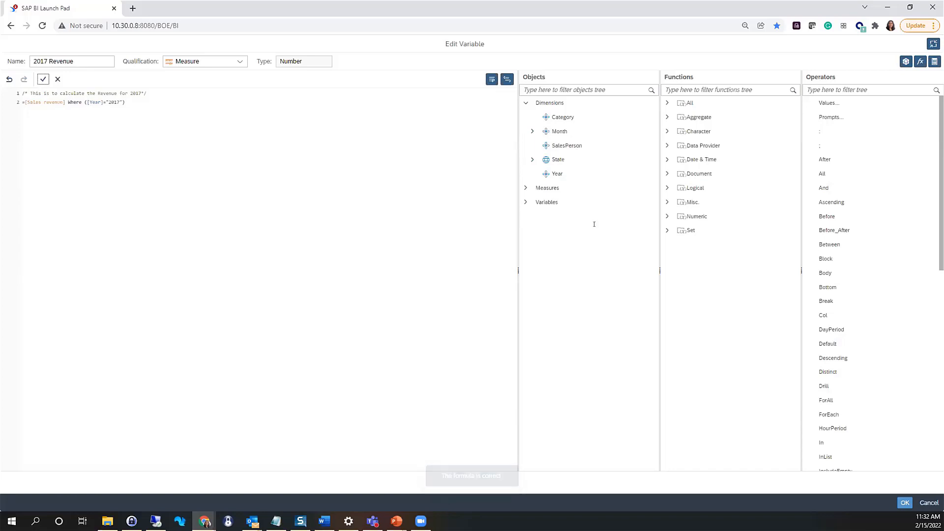
pyautogui.click(903, 502)
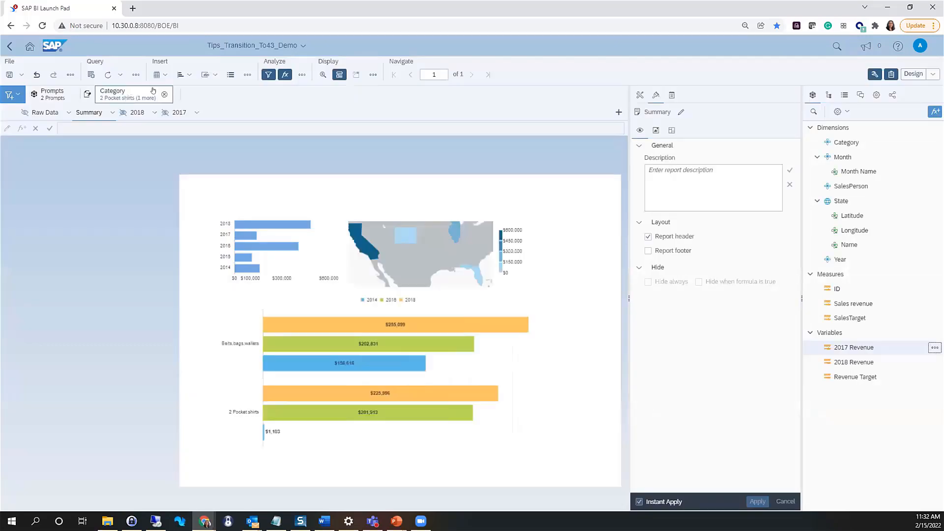
# - Examine the Query Panel's options for running individual or all queries, and close it without running any
pyautogui.click(91, 75)
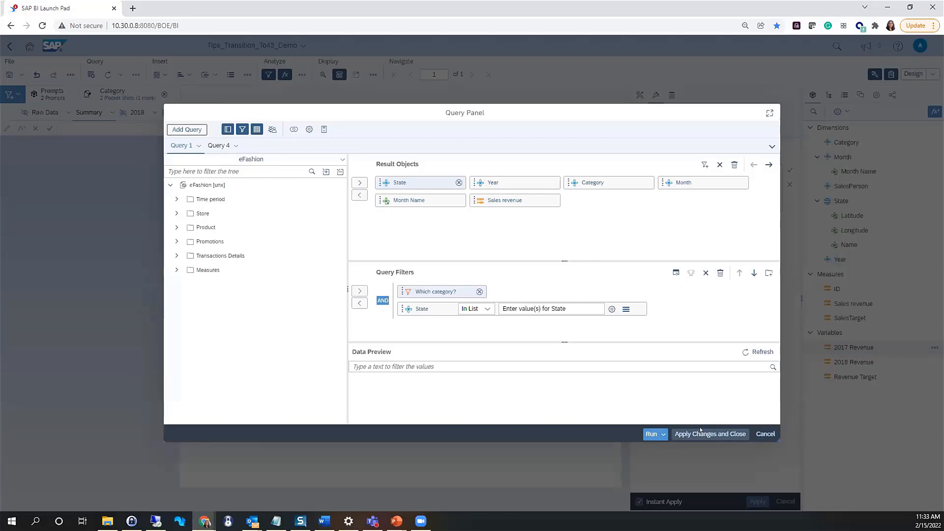
pyautogui.click(660, 435)
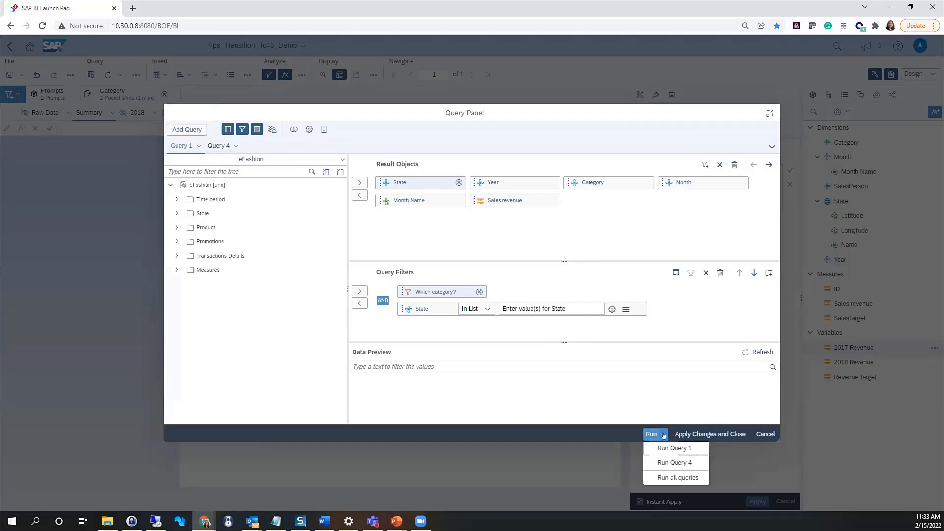
pyautogui.click(790, 146)
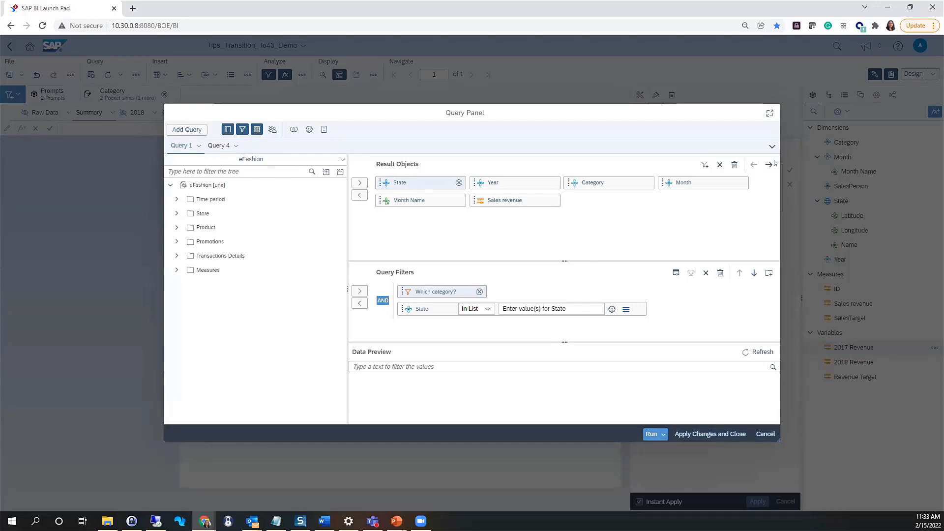
pyautogui.click(765, 433)
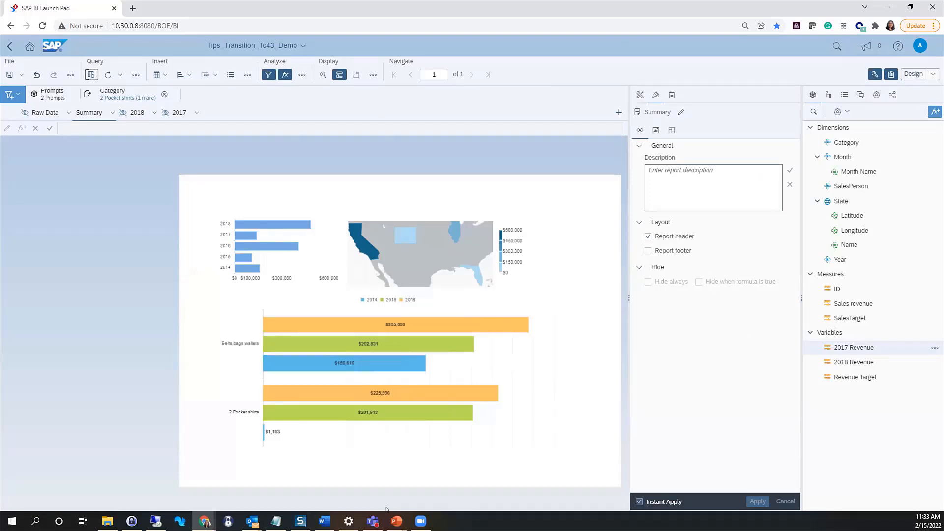
pyautogui.click(396, 520)
pyautogui.click(295, 475)
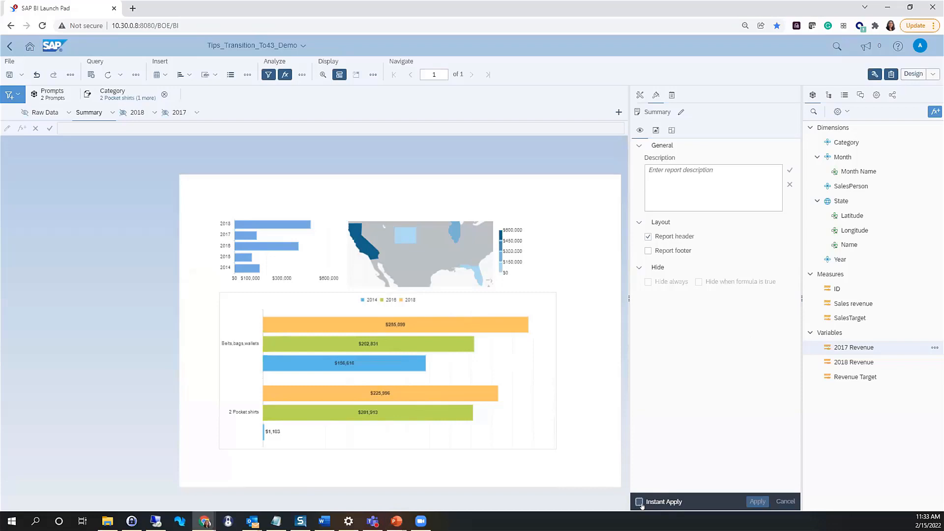
# - Turn off Instant Apply, and apply a visible title to the map chart on the Summary report
pyautogui.click(639, 502)
pyautogui.click(423, 255)
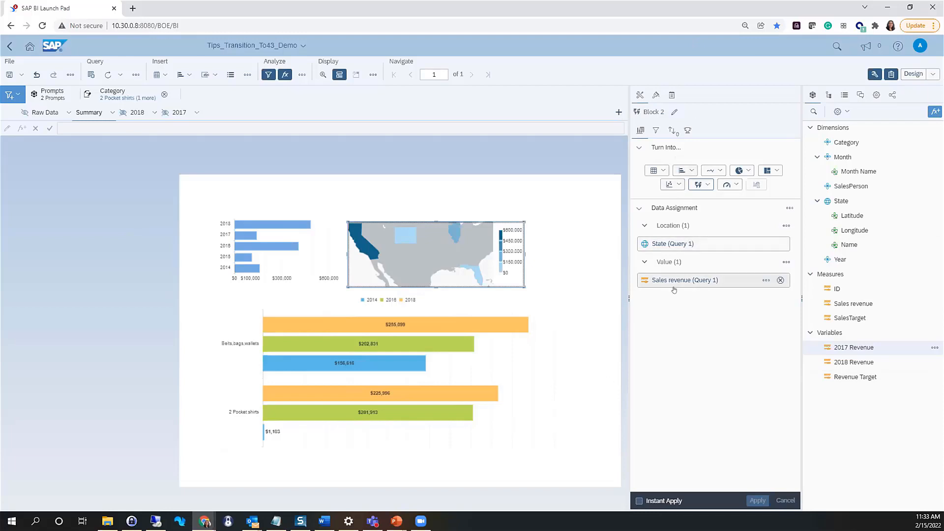
pyautogui.click(655, 96)
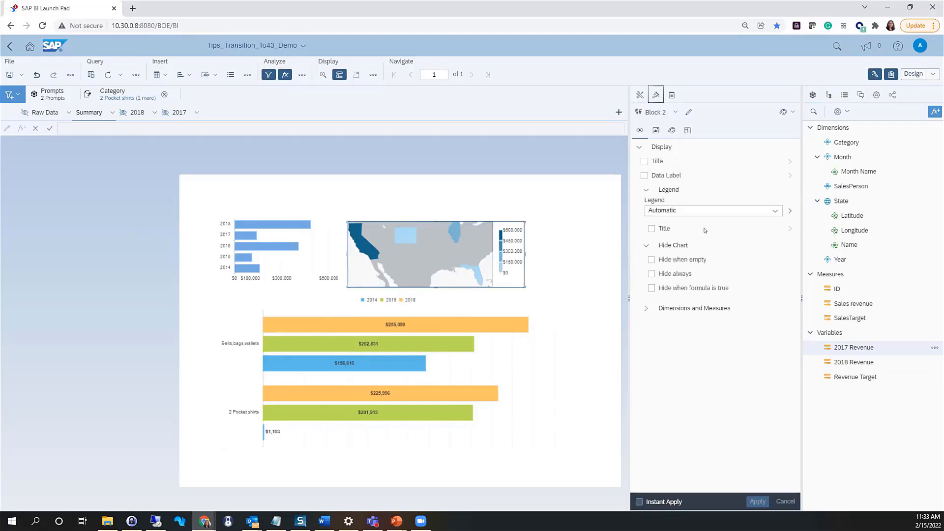
pyautogui.click(644, 161)
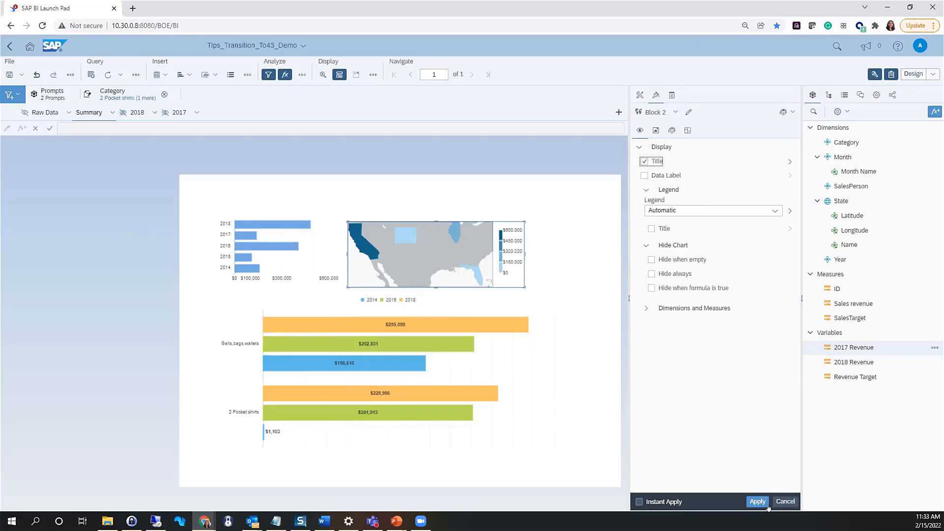
pyautogui.click(757, 502)
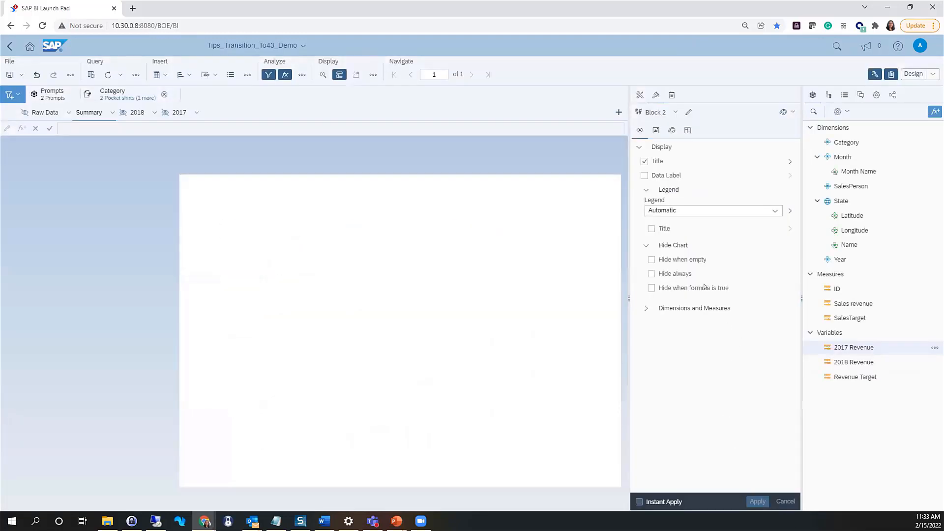
# - Examine the formatting options for the map chart's title and plot area, and for the legend of the category bar chart
pyautogui.click(674, 113)
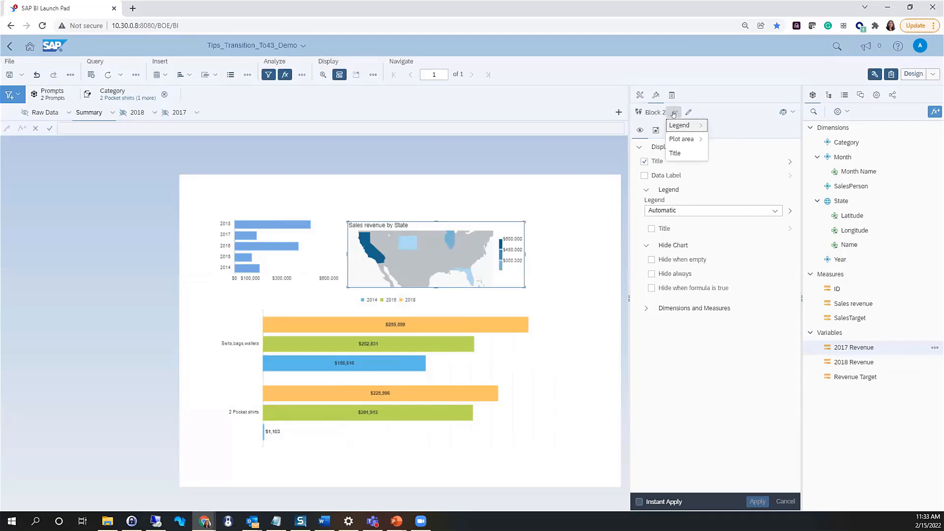
pyautogui.moveTo(674, 129)
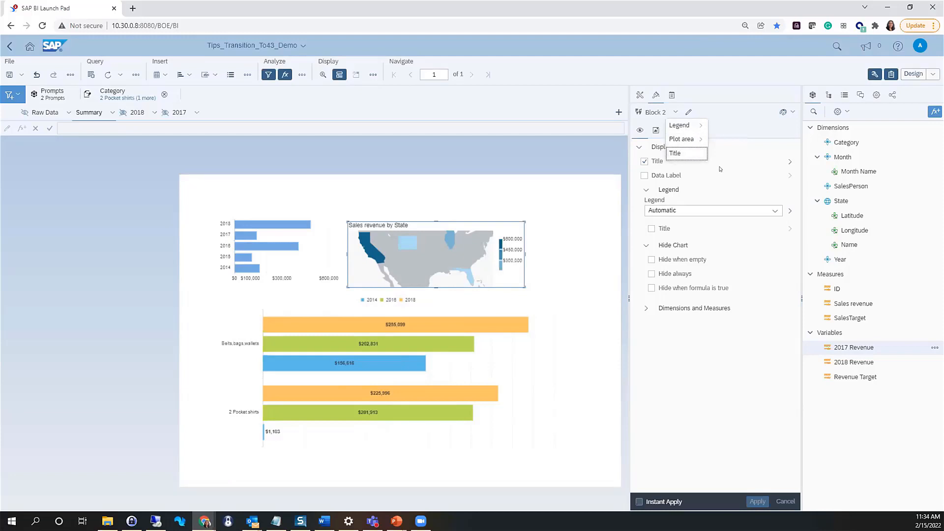
pyautogui.click(756, 162)
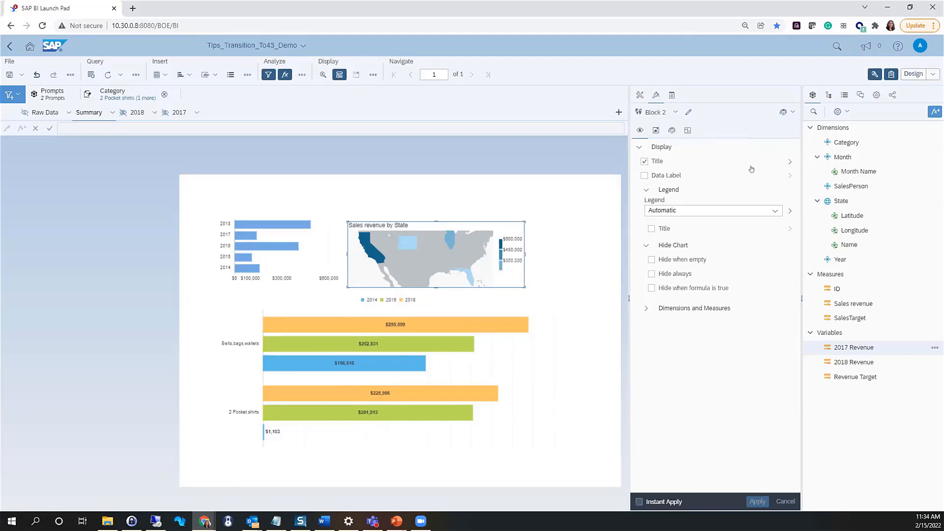
pyautogui.click(789, 162)
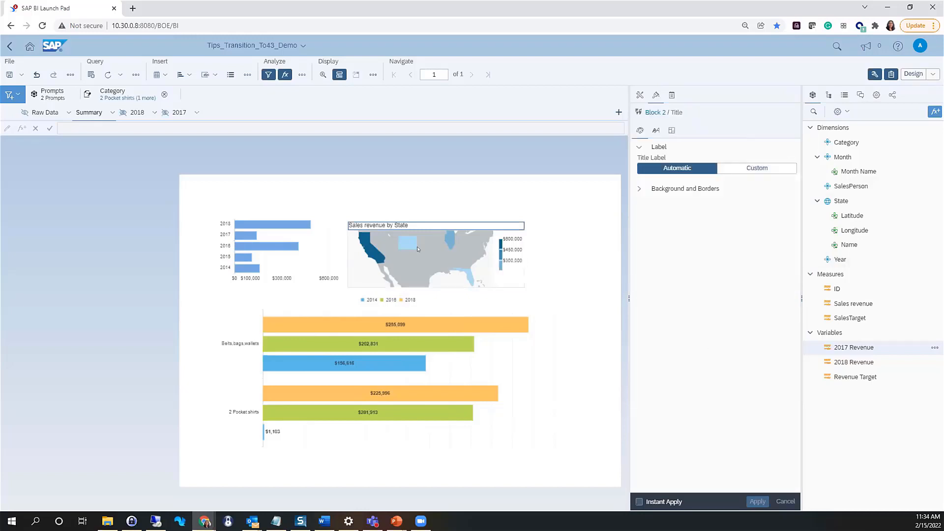
pyautogui.click(428, 270)
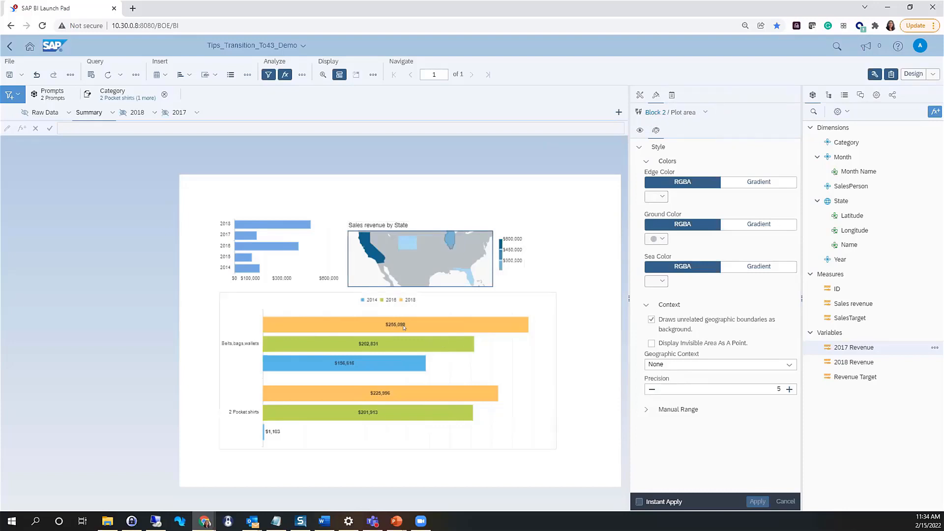
pyautogui.click(386, 298)
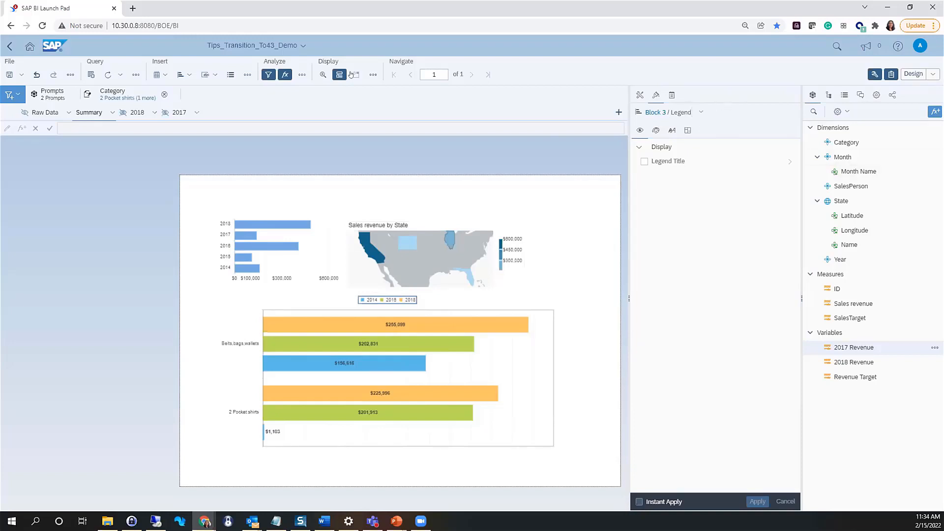
# - Go to the BI Launch Pad home page and return to the open Tips_Transition_To43_Demo document
pyautogui.click(29, 48)
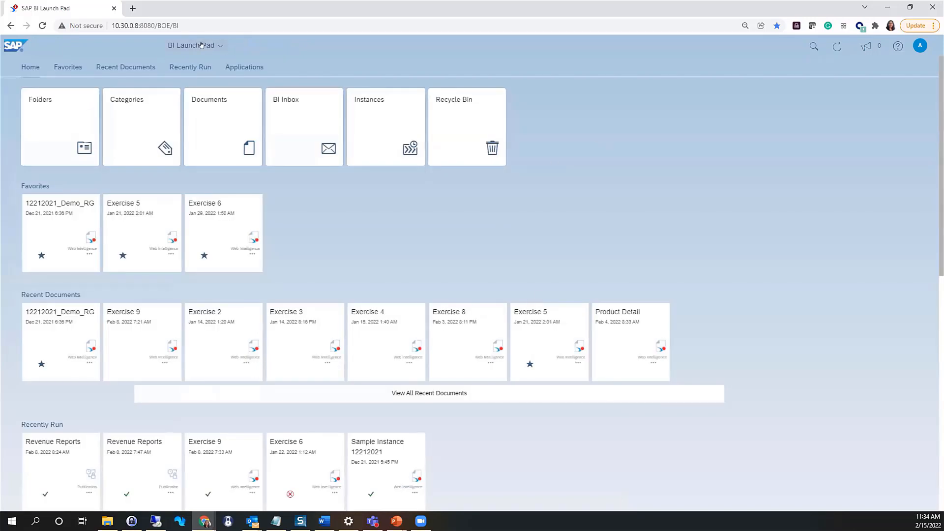
pyautogui.click(201, 45)
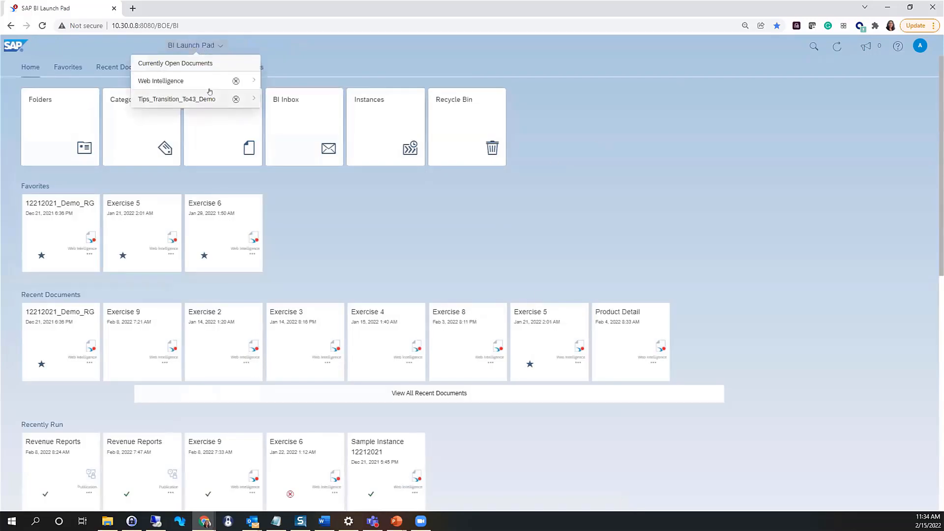
pyautogui.click(184, 100)
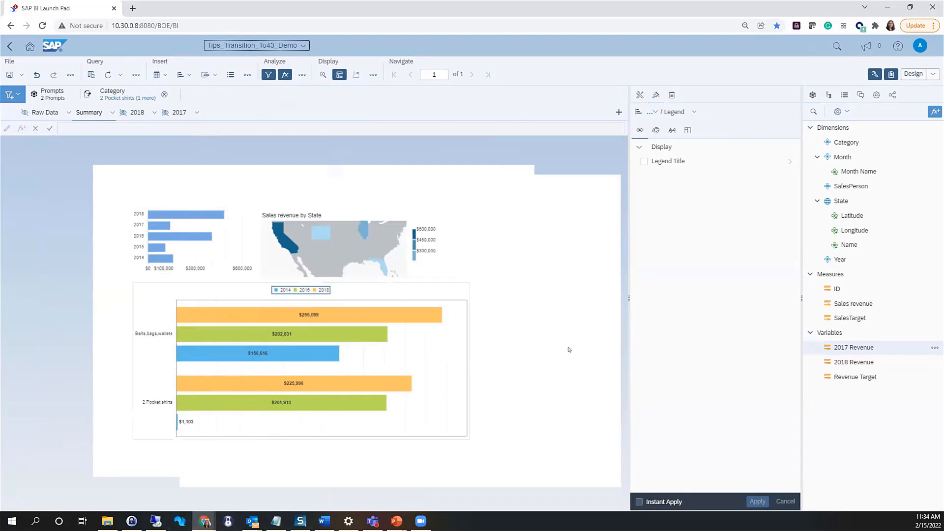
# - On the Raw Data report, turn the revenue chart into a table and add the 2018 Revenue variable as its last column
pyautogui.click(634, 112)
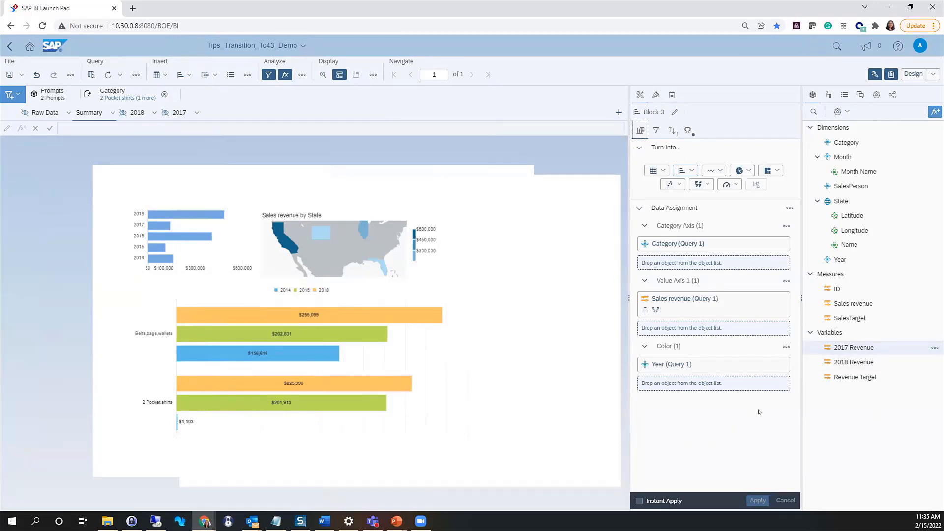
pyautogui.click(43, 113)
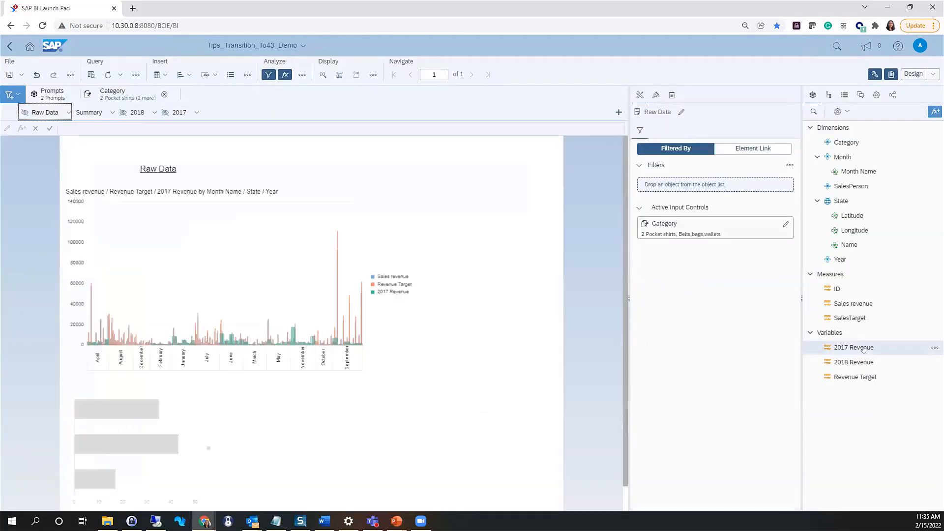
pyautogui.rightClick(213, 263)
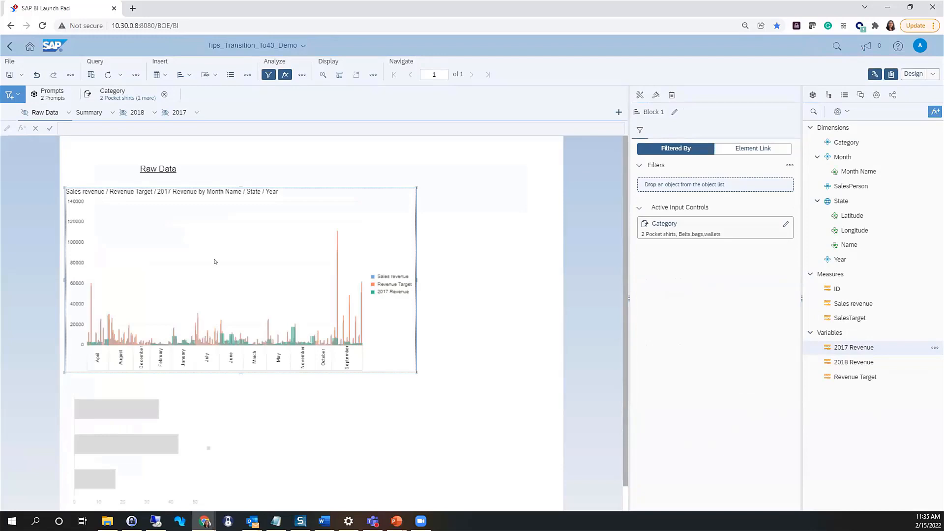
pyautogui.click(244, 265)
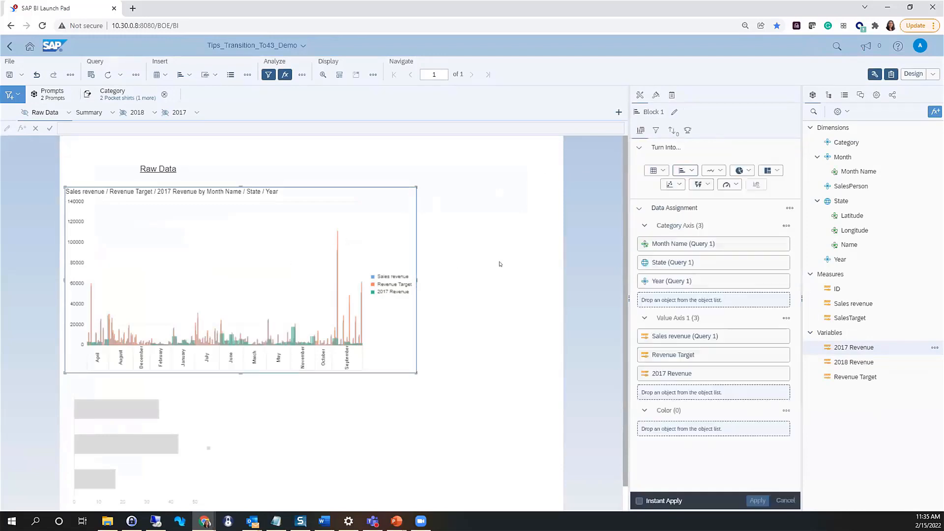
pyautogui.click(648, 172)
pyautogui.click(666, 194)
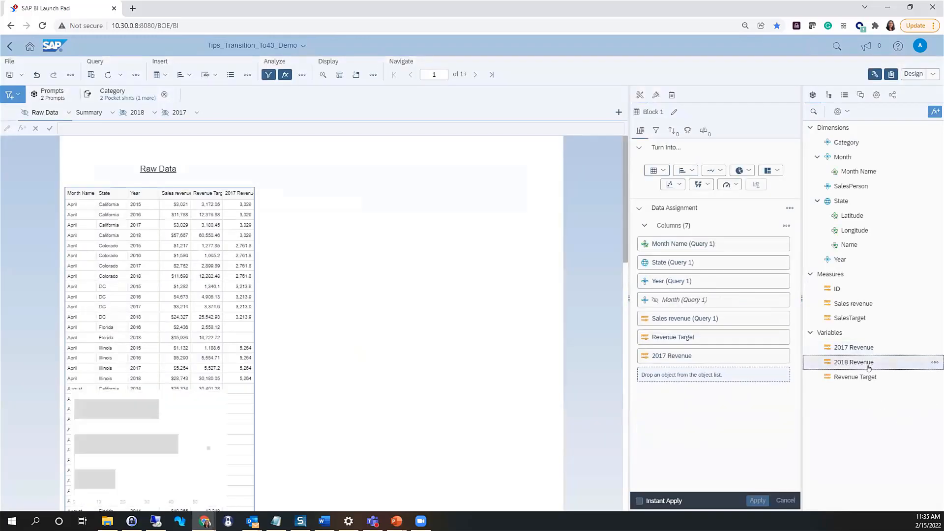
pyautogui.moveTo(864, 365)
pyautogui.mouseDown()
pyautogui.moveTo(245, 248)
pyautogui.moveTo(251, 202)
pyautogui.mouseUp()
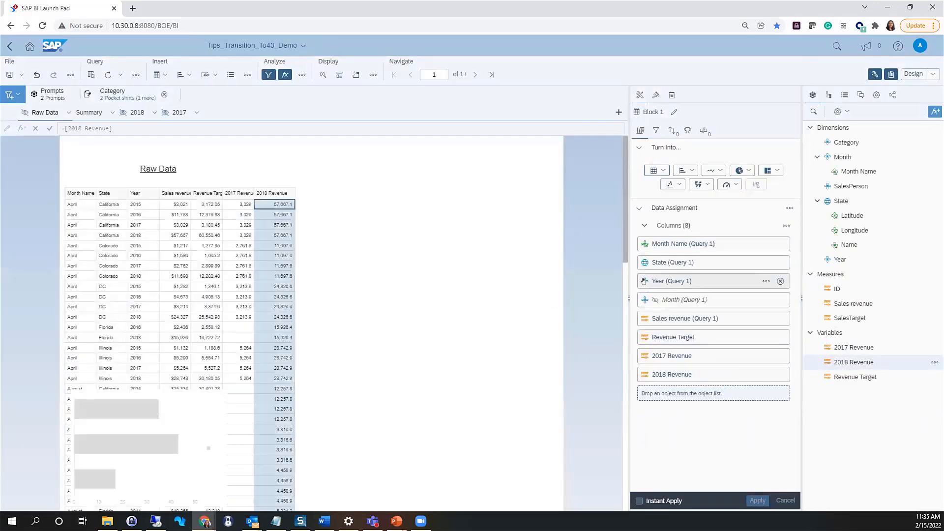
# - Review the filter, sort, rank and break settings available for the Raw Data table
pyautogui.click(657, 133)
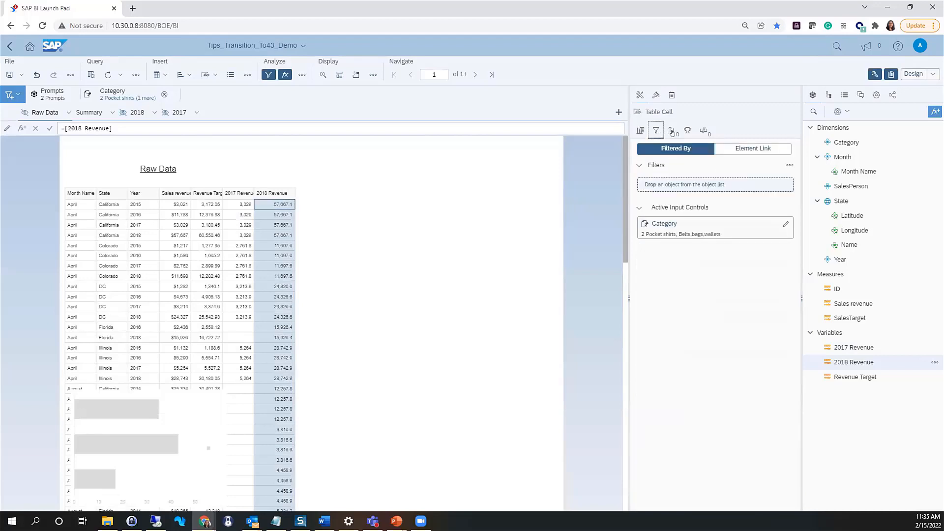
pyautogui.click(672, 132)
pyautogui.click(687, 130)
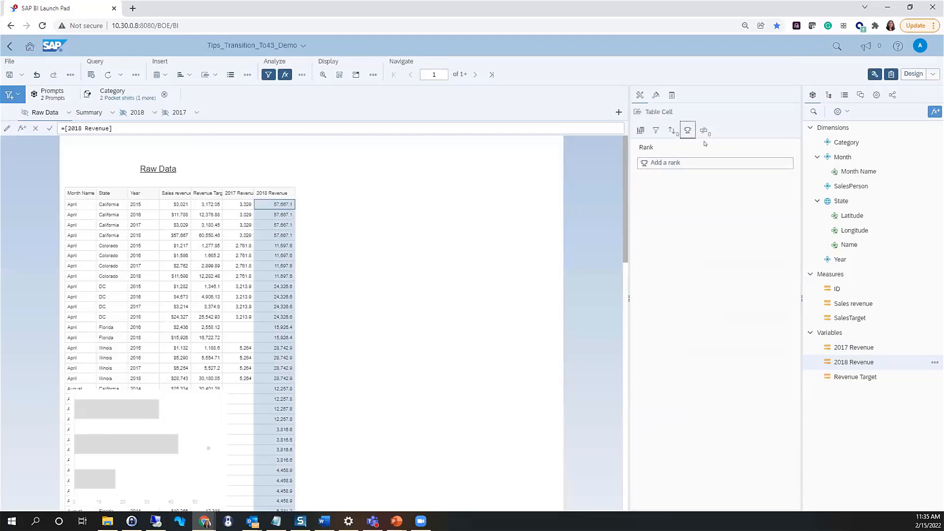
pyautogui.click(704, 132)
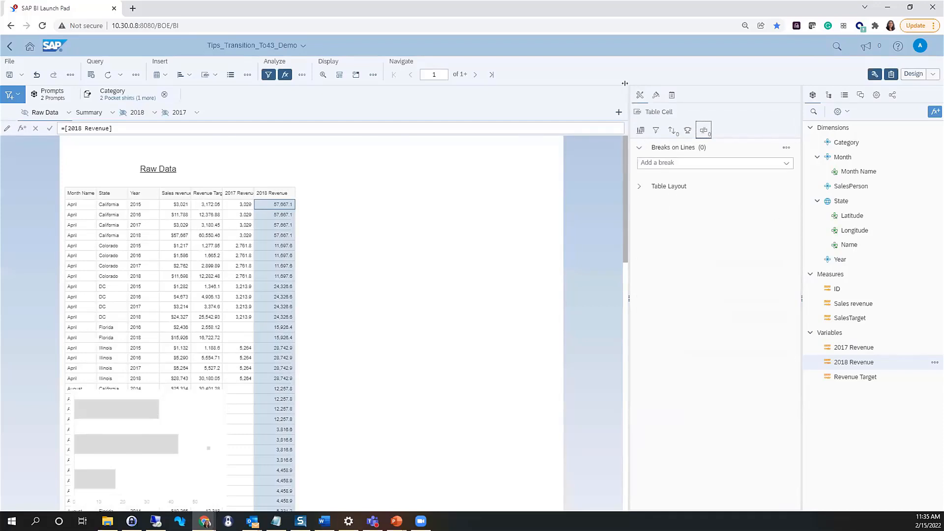
pyautogui.click(635, 97)
# - Add a Top 4 rank based on 2018 Revenue to the Raw Data table, with Count as calculation mode
pyautogui.click(687, 130)
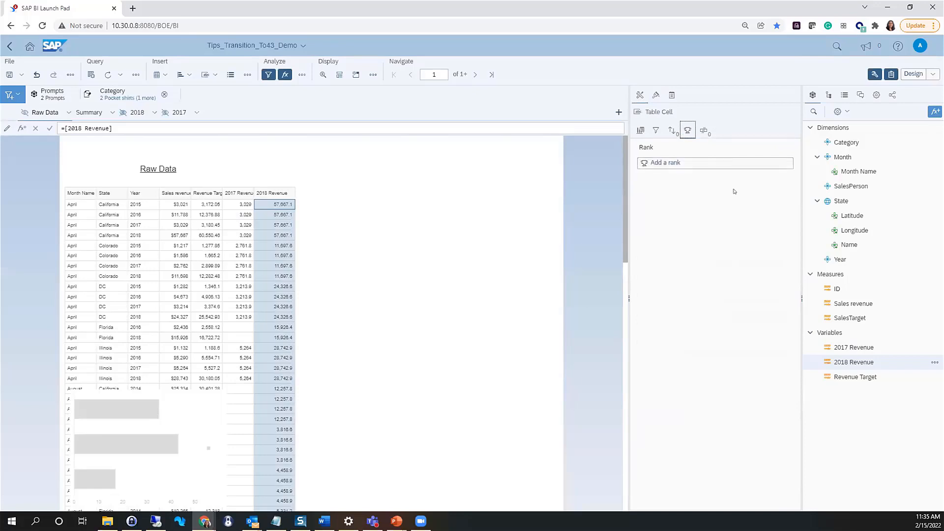
pyautogui.click(662, 165)
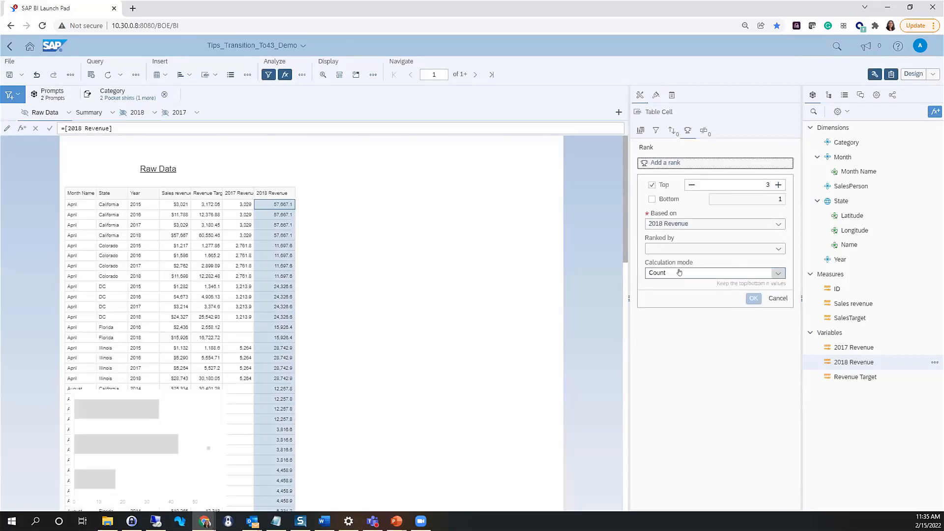
pyautogui.click(777, 184)
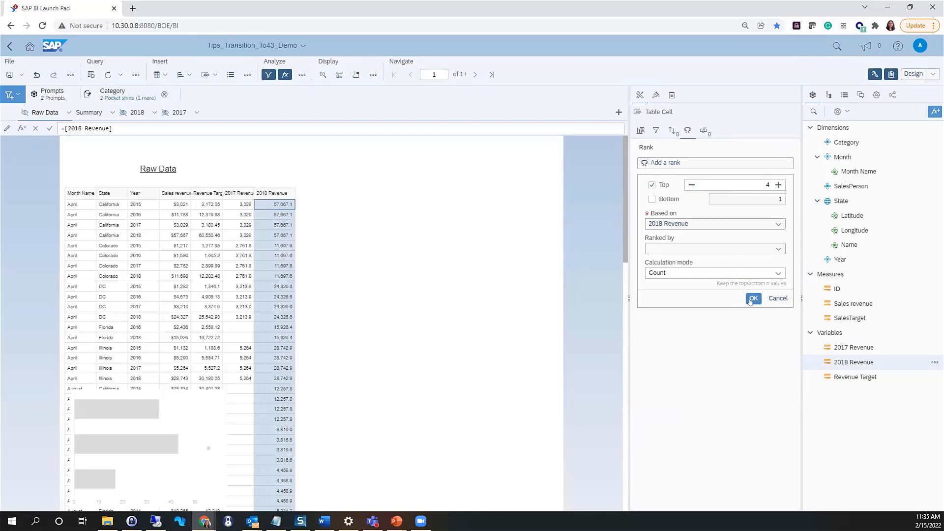
pyautogui.click(753, 298)
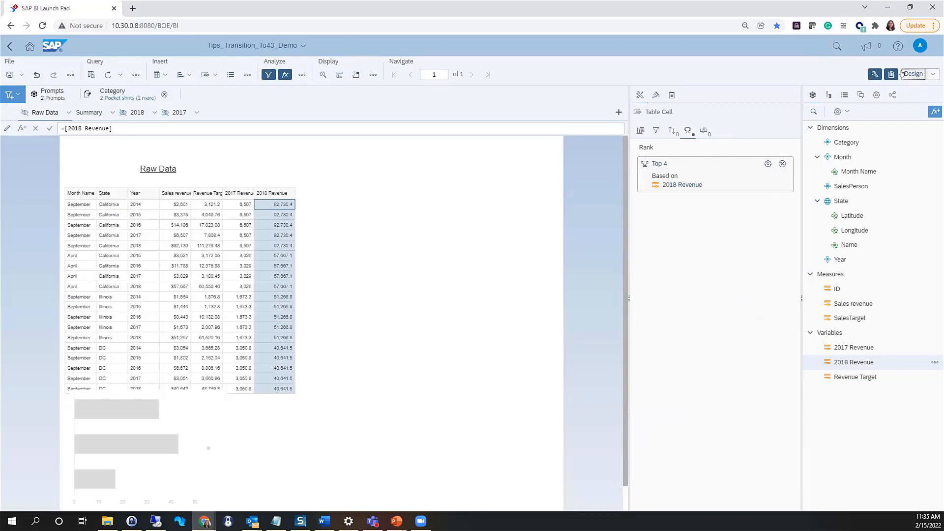
# - Examine the display formatting options of the category bar chart on the Summary report
pyautogui.click(904, 73)
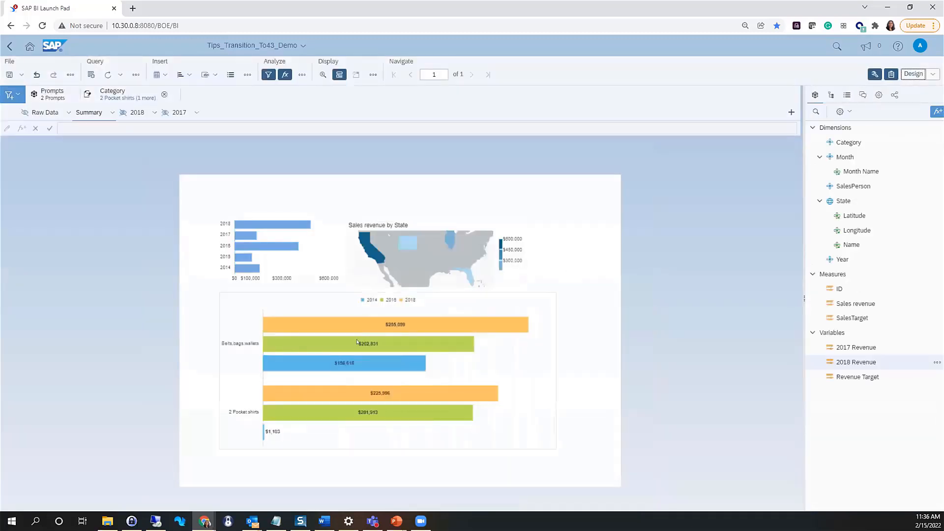
pyautogui.click(362, 320)
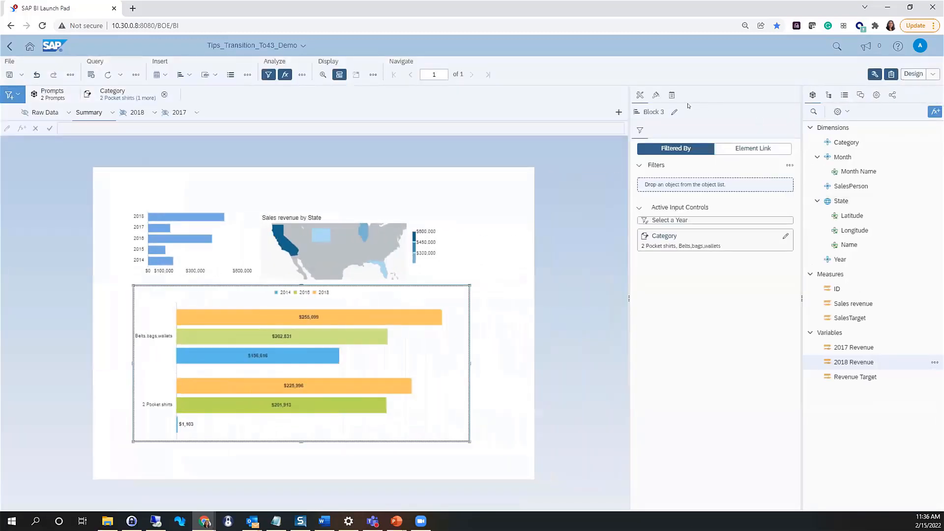
pyautogui.click(656, 94)
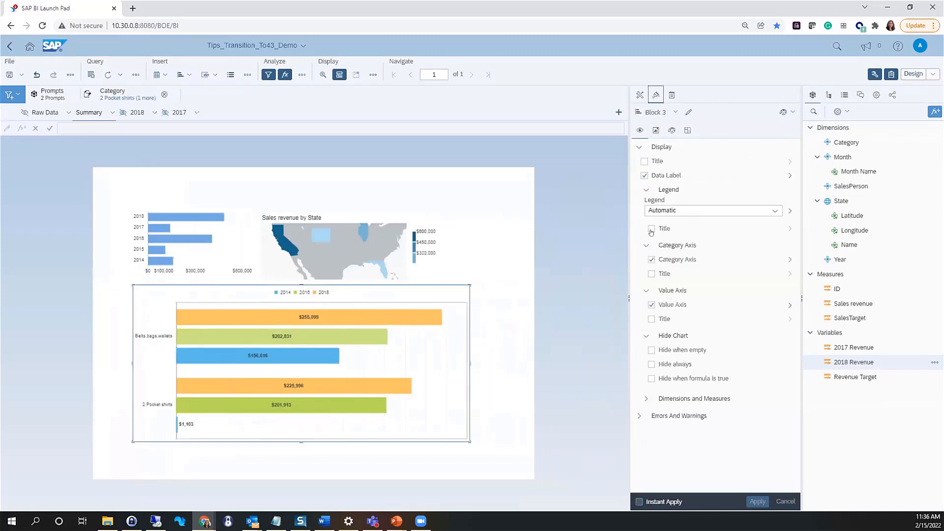
# - Inspect the filters and rank settings of the category bar chart, leave them unchanged and select the map chart
pyautogui.click(639, 94)
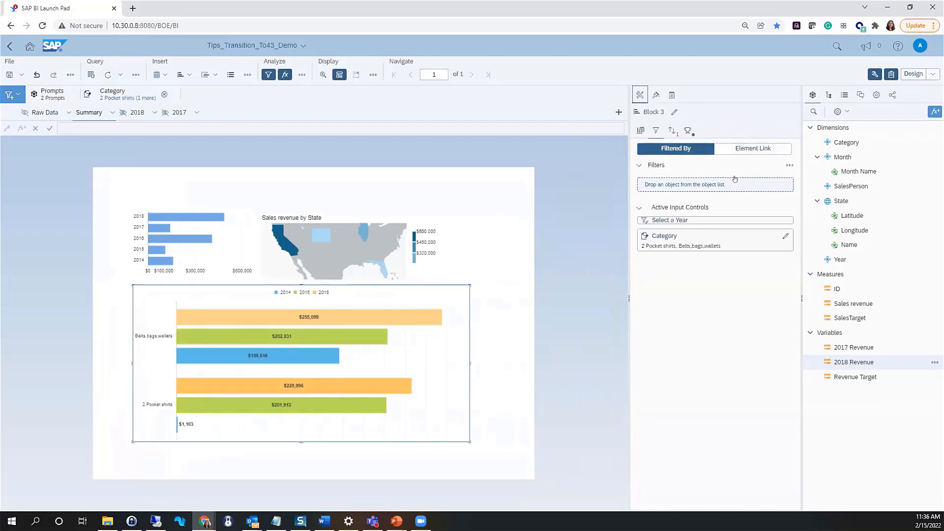
pyautogui.moveTo(364, 343)
pyautogui.click(689, 131)
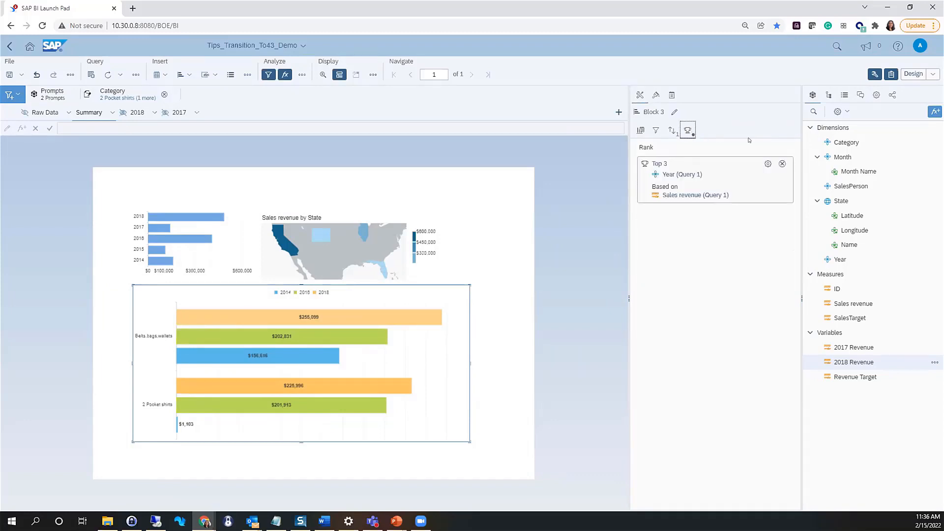
pyautogui.click(767, 164)
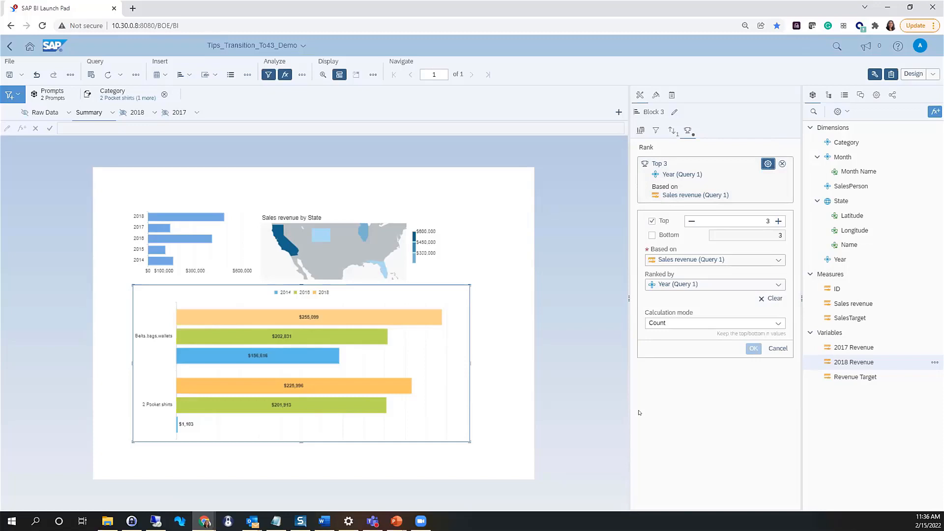
pyautogui.click(350, 239)
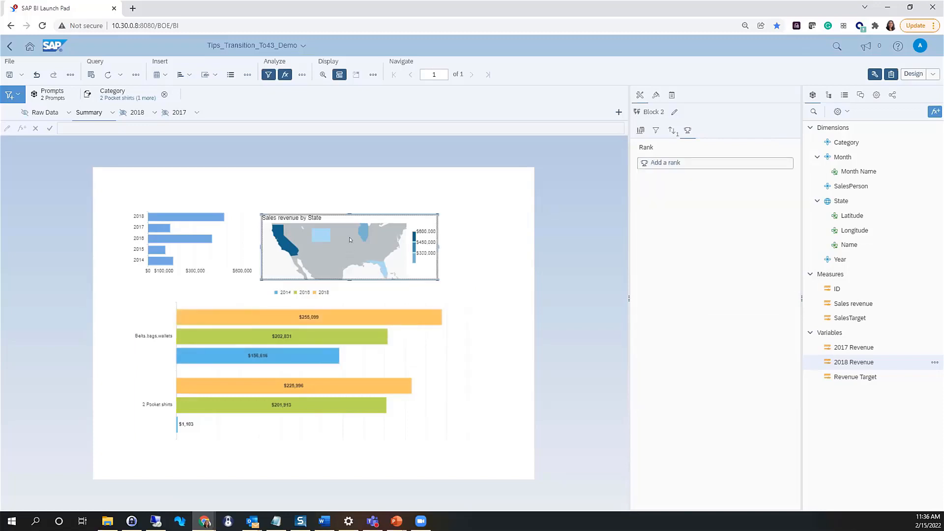
# - Switch the document's object list to Queries View and open Query 4 in the Query Panel
pyautogui.click(838, 113)
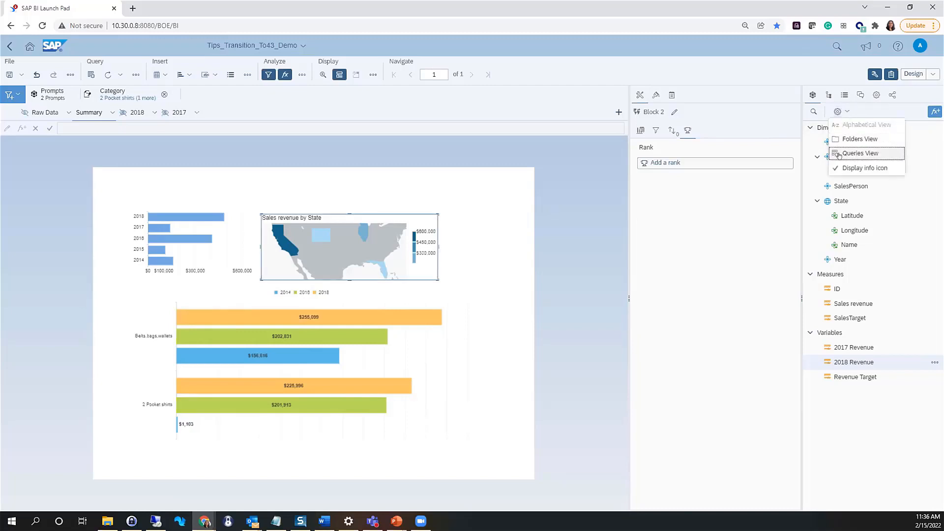
pyautogui.click(859, 153)
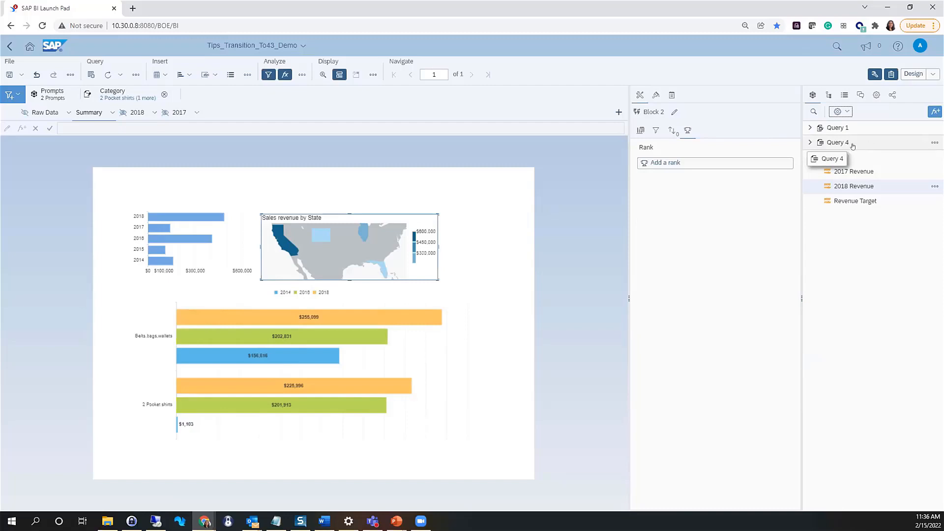
pyautogui.click(932, 144)
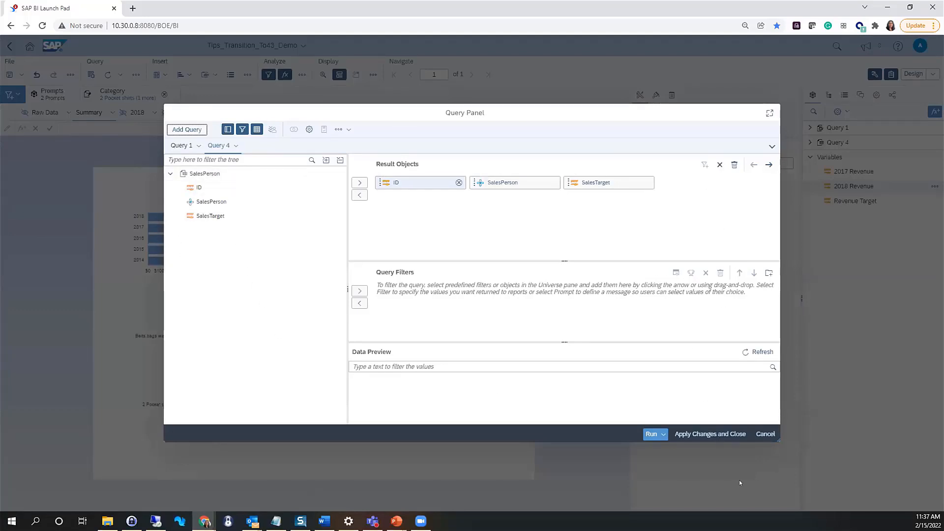
# - Close Query 4 without changes, and inspect the prompt properties of the State filter in Query 1, cancelling without edits
pyautogui.click(760, 435)
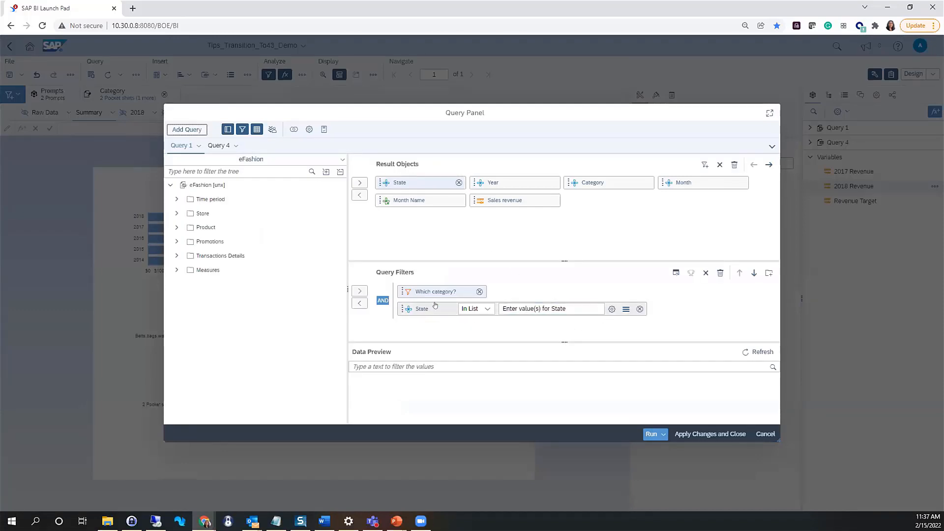
pyautogui.click(610, 310)
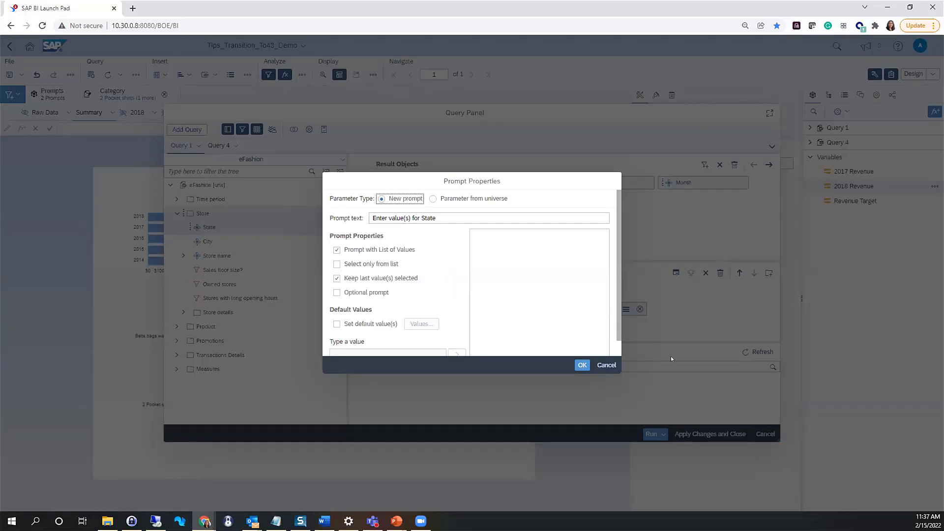
pyautogui.click(606, 364)
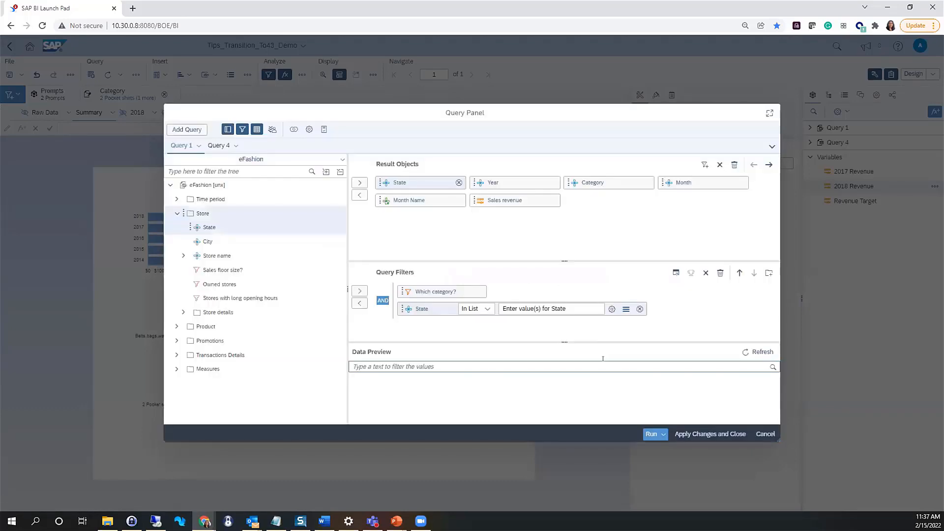
# - Switch the State filter in Query 1 to values picked from a list and select California and Colorado
pyautogui.click(611, 308)
pyautogui.click(641, 335)
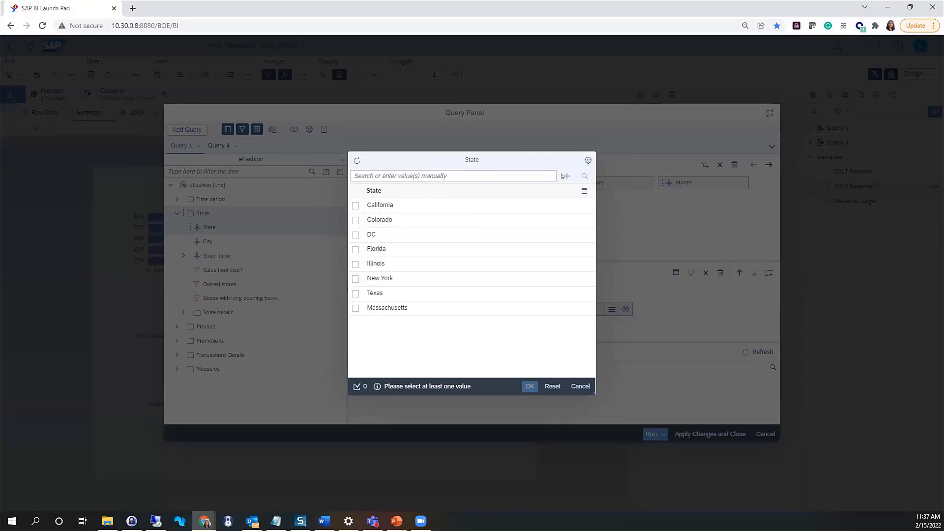
pyautogui.click(584, 191)
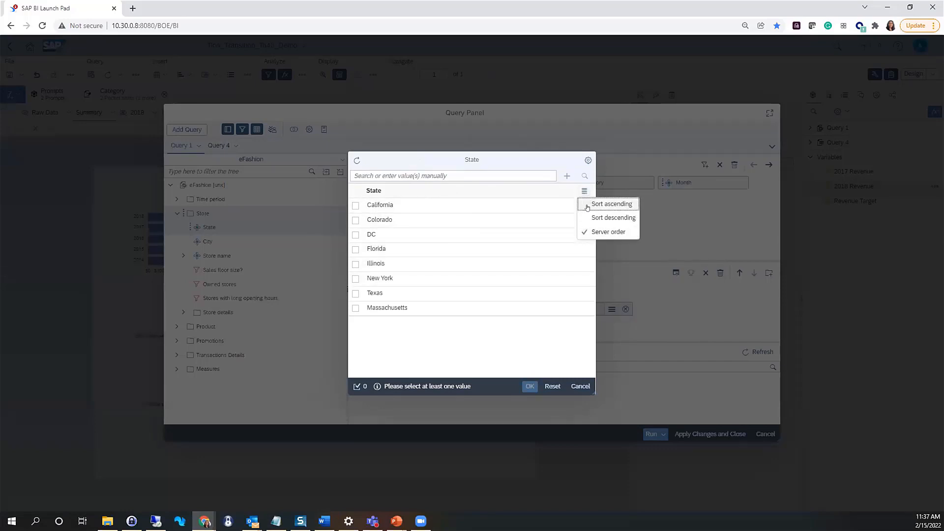
pyautogui.click(356, 205)
pyautogui.click(355, 220)
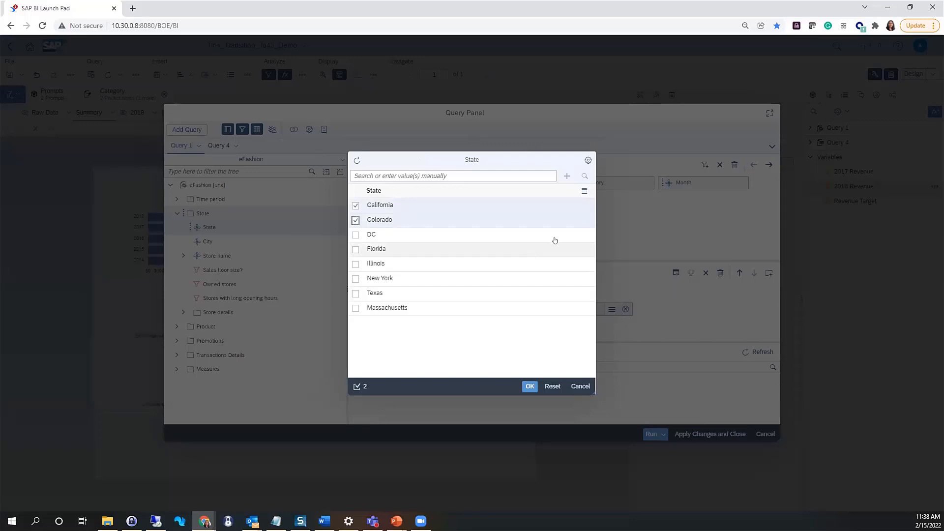
# - Check the State value list's search settings, cancel the selection and close the Query Panel, discarding the changes
pyautogui.click(588, 160)
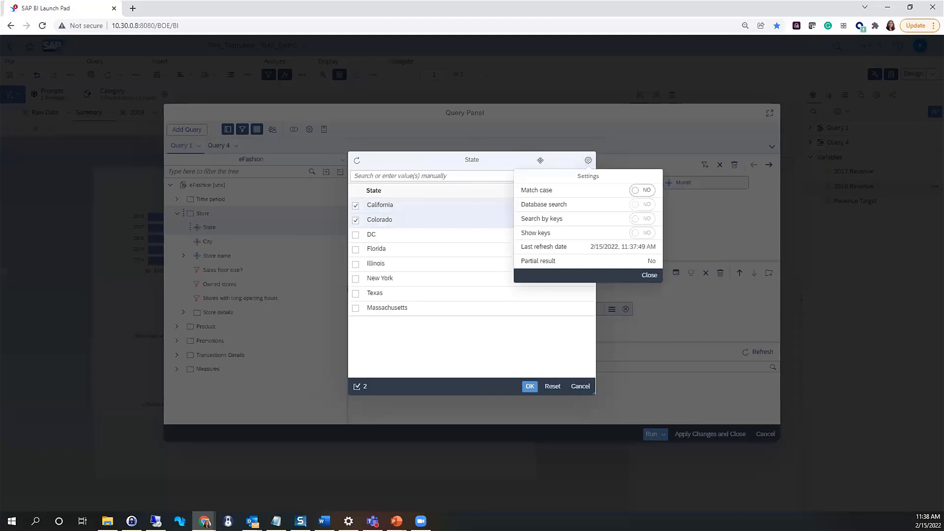
pyautogui.click(647, 275)
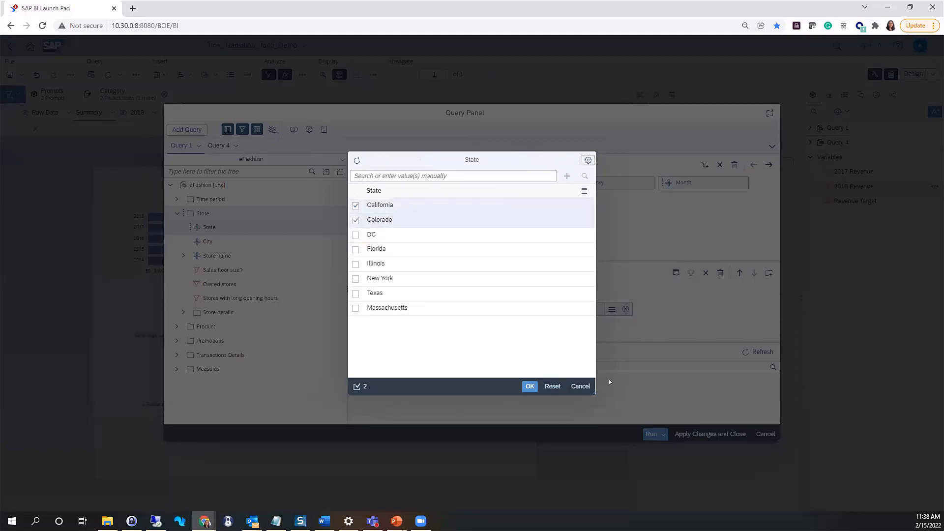
pyautogui.click(580, 386)
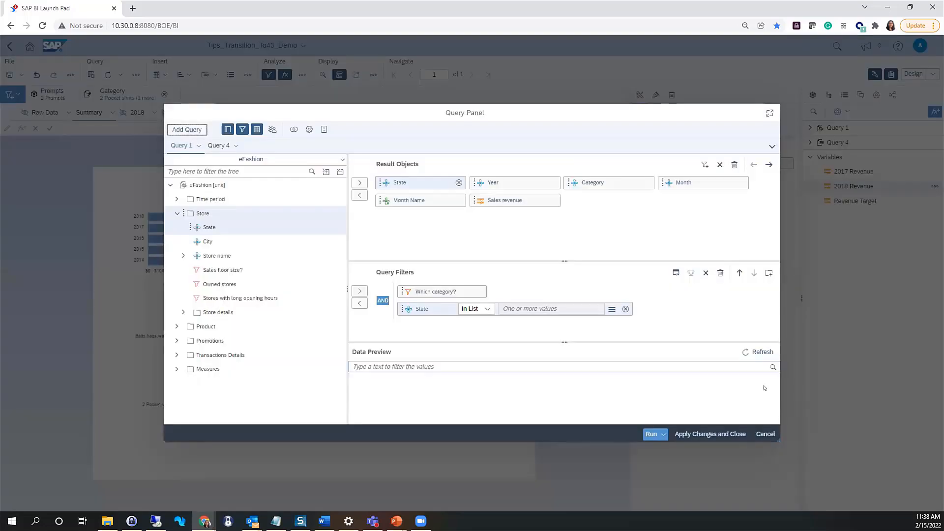
pyautogui.click(757, 429)
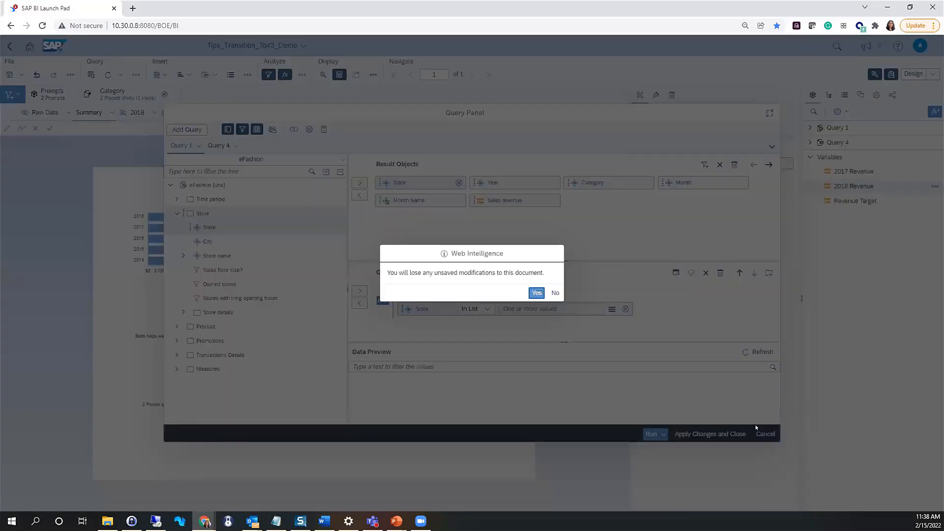
pyautogui.click(536, 293)
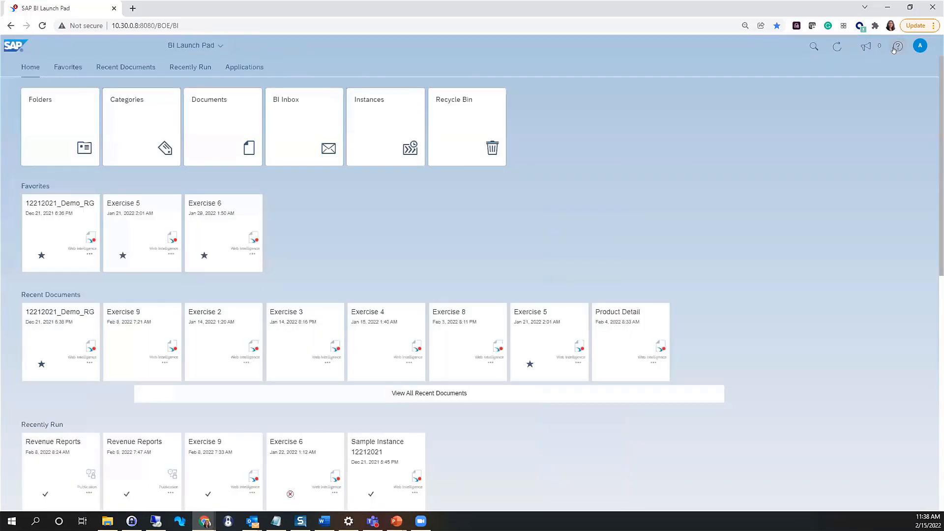
# - Review the launch pad's help topics and the account preferences and appearance themes in the user settings, without saving anything
pyautogui.click(894, 49)
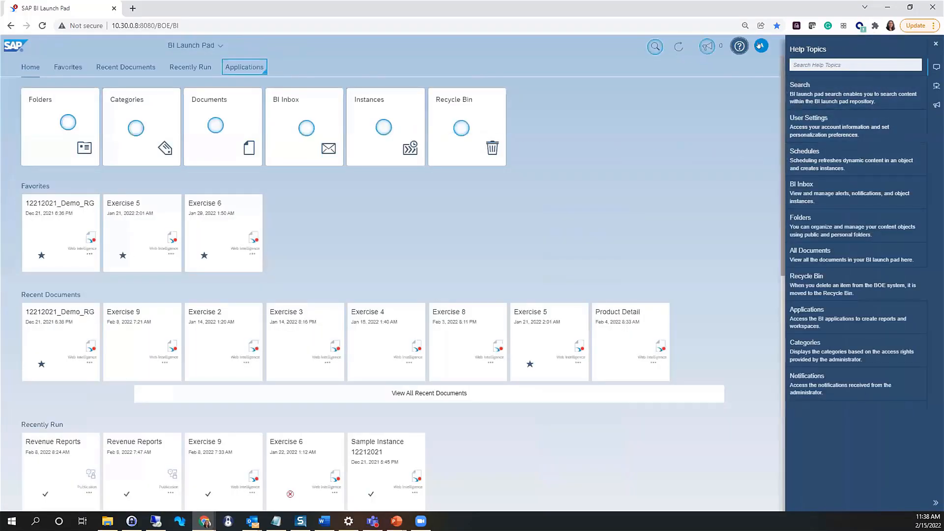
pyautogui.click(733, 45)
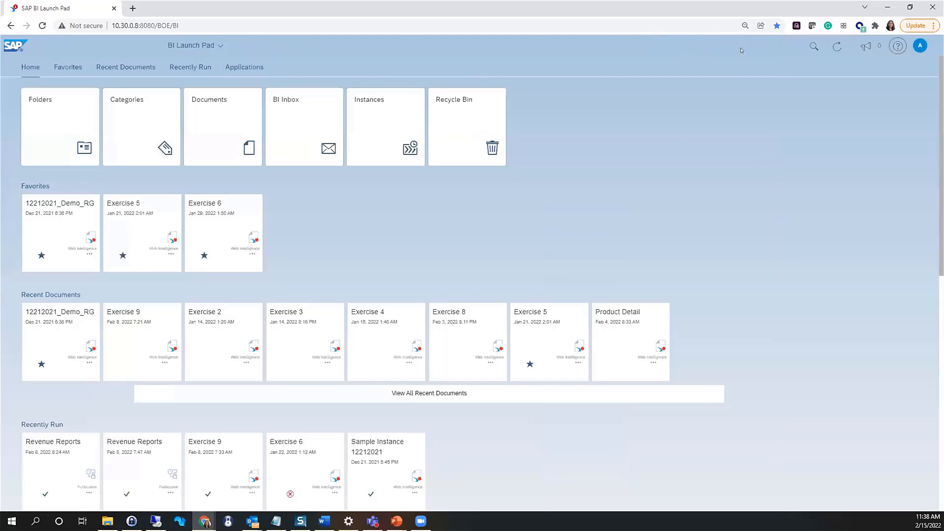
pyautogui.click(918, 46)
pyautogui.click(893, 66)
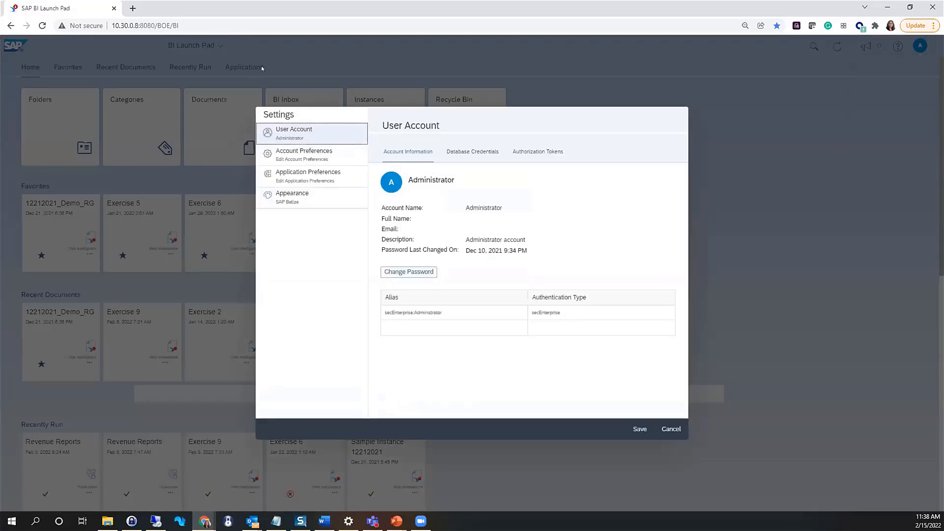
pyautogui.click(279, 155)
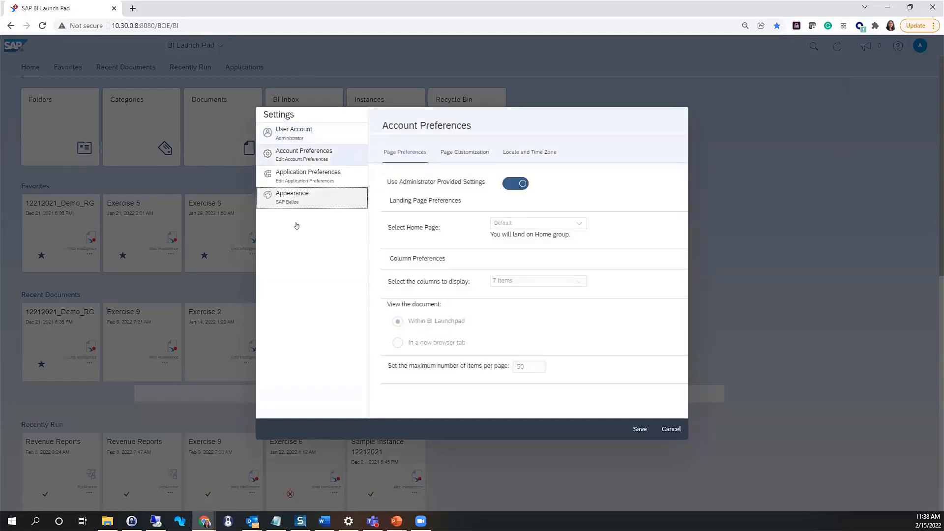
pyautogui.click(295, 195)
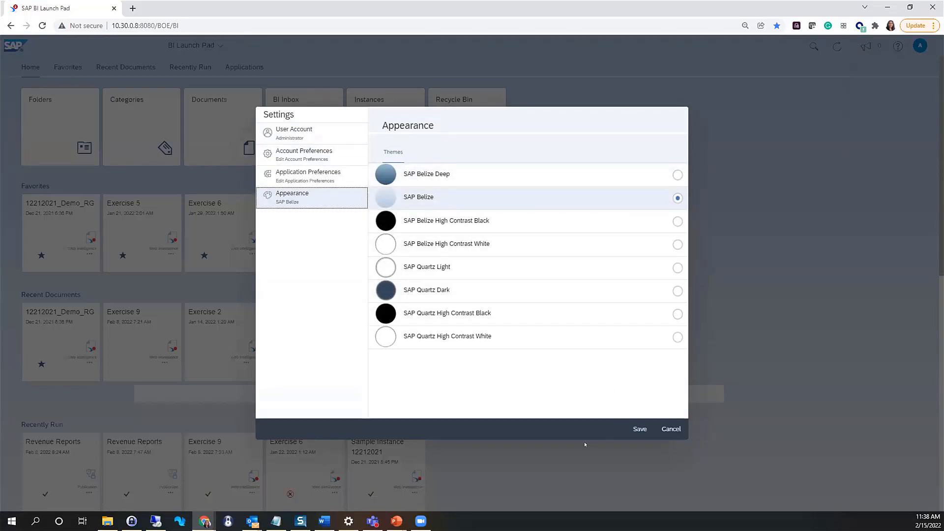
pyautogui.click(670, 429)
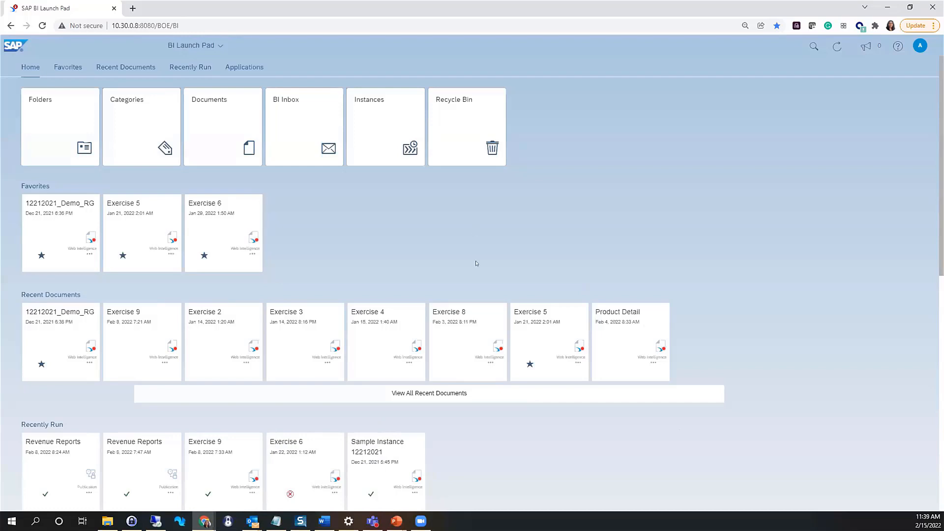
# - Return to the Tips_Transition_To43_Demo document from the currently open documents
pyautogui.click(176, 44)
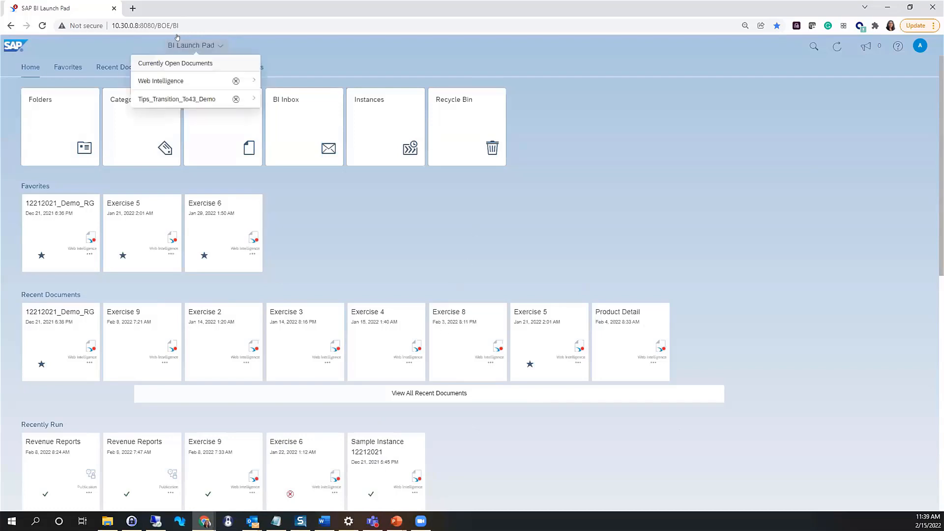
pyautogui.click(217, 99)
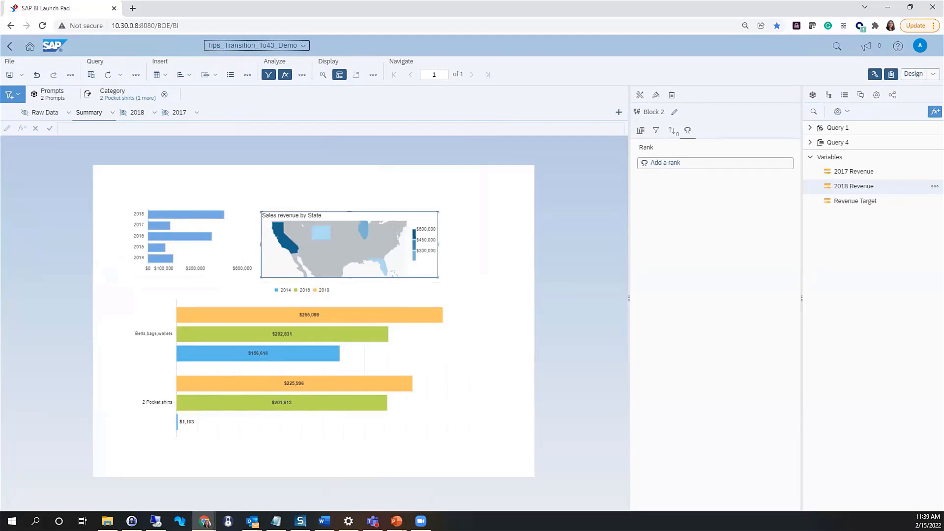
pyautogui.hotkey('alt', 'Tab')
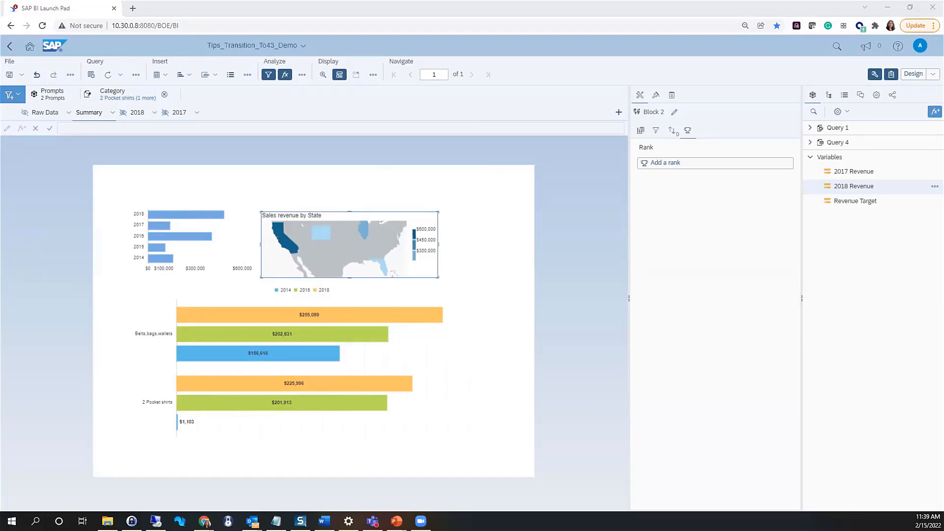
pyautogui.hotkey('alt', 'Tab')
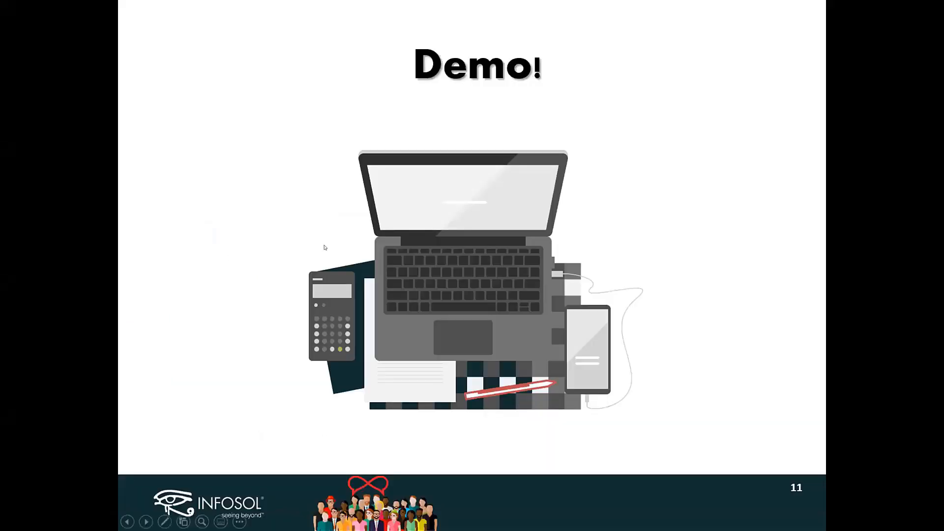
pyautogui.click(325, 247)
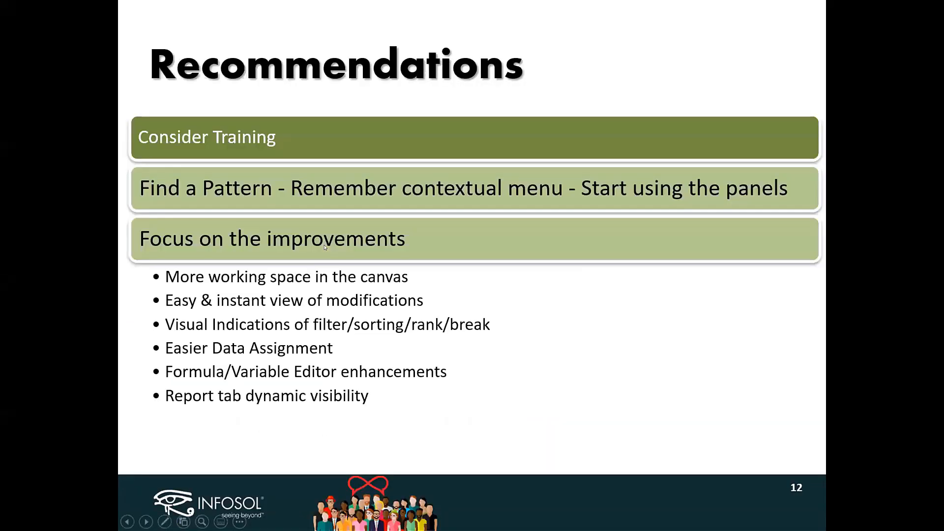